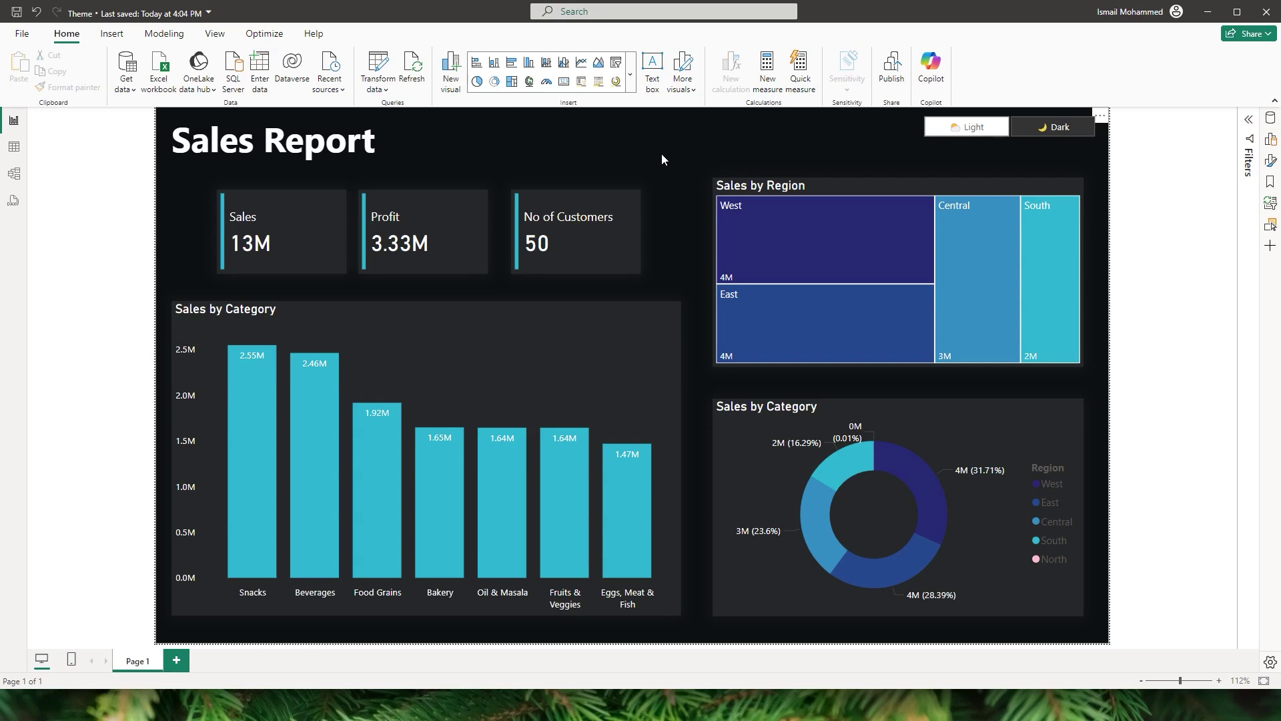
Preview the finished report's Light and Dark theme tiles, then open the Theme - Demo file
click(971, 138)
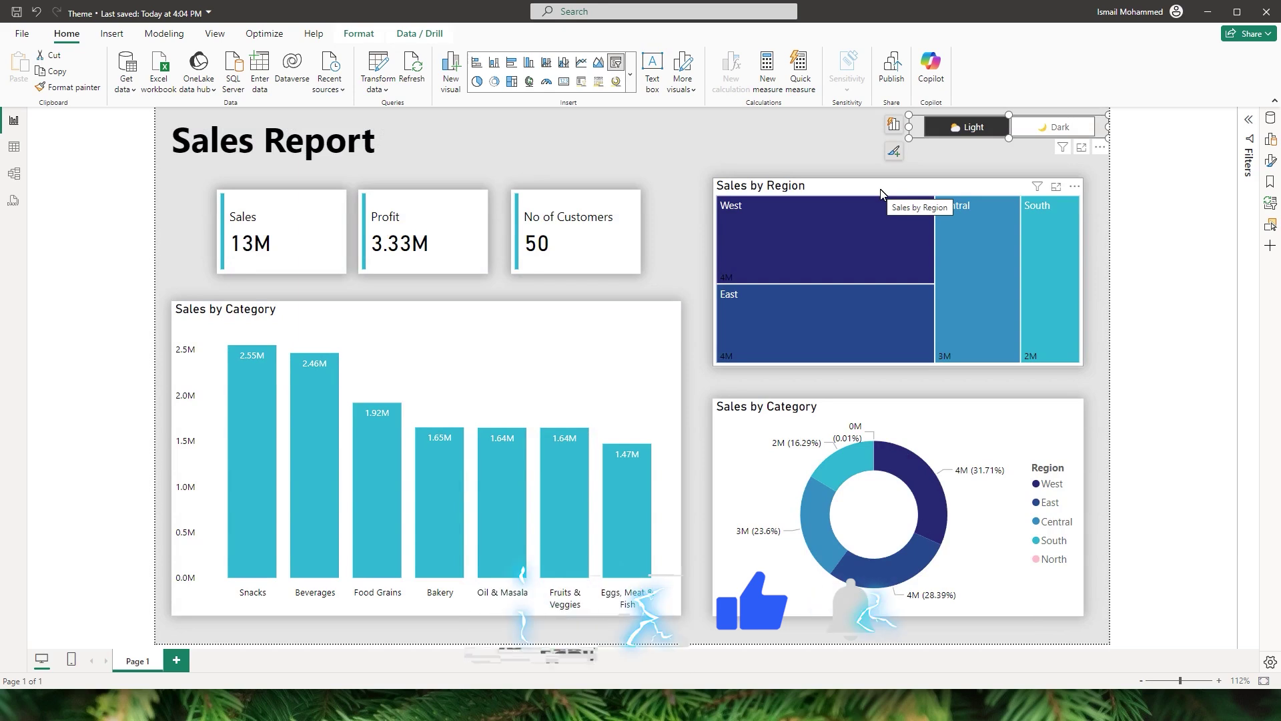
click(1075, 132)
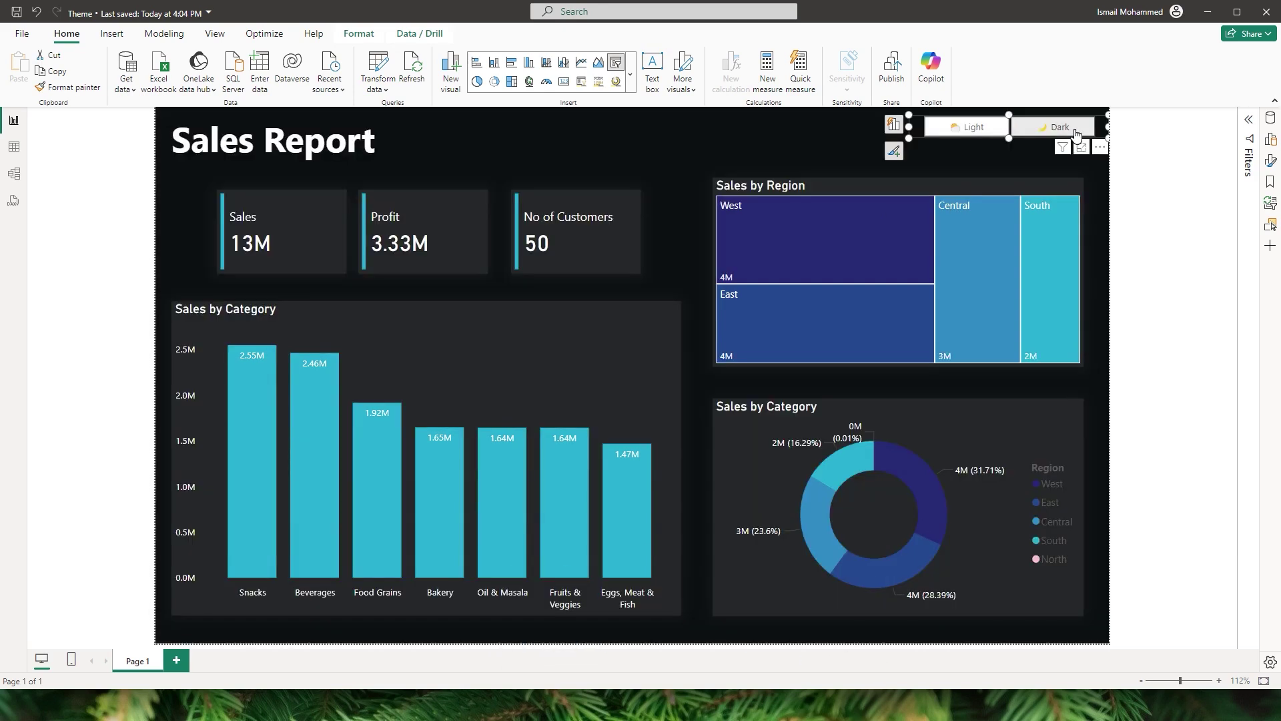
click(983, 268)
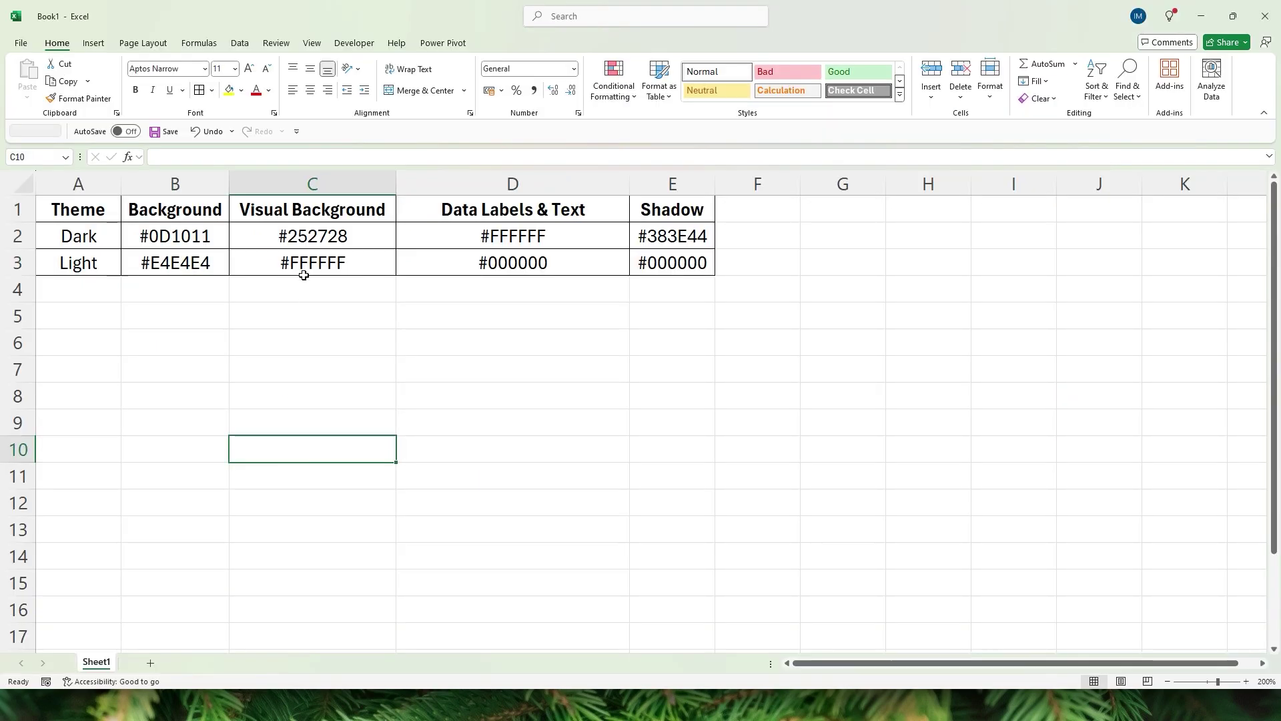
Review the Dark and Light background, visual background, text and shadow colour codes in the Excel table
drag(94, 209, 656, 270)
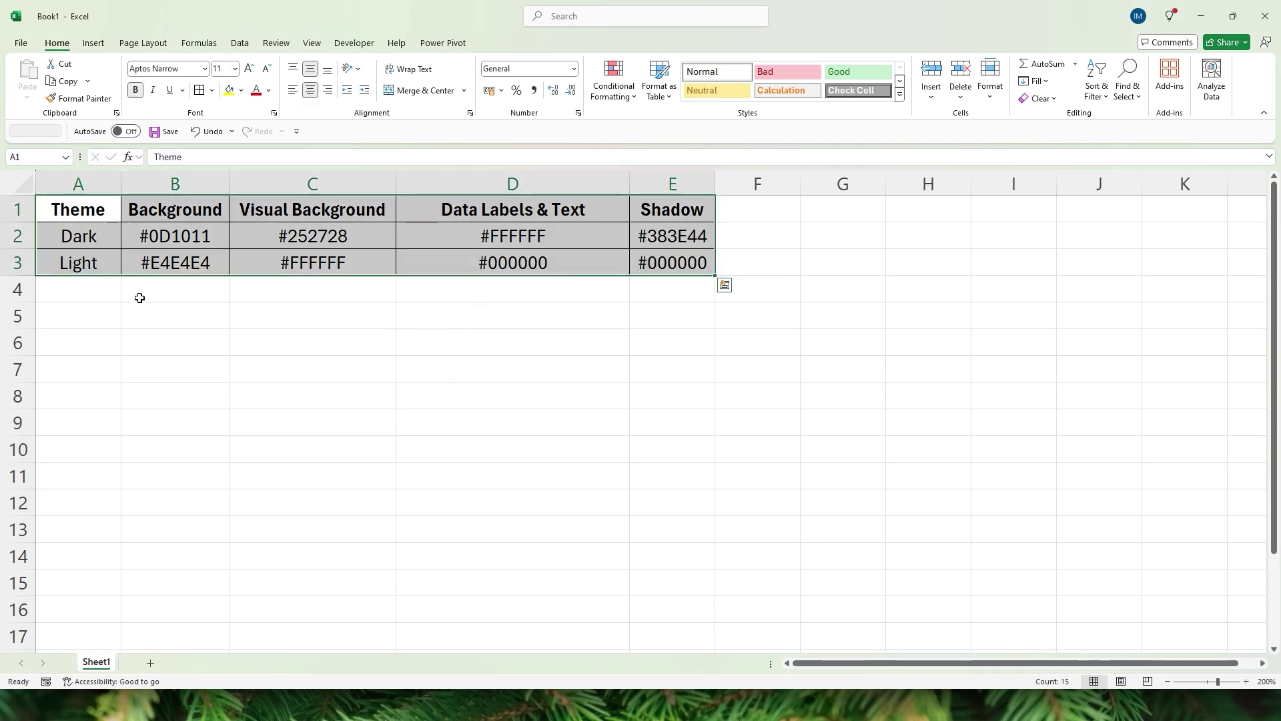
click(312, 314)
click(90, 210)
click(100, 240)
click(95, 263)
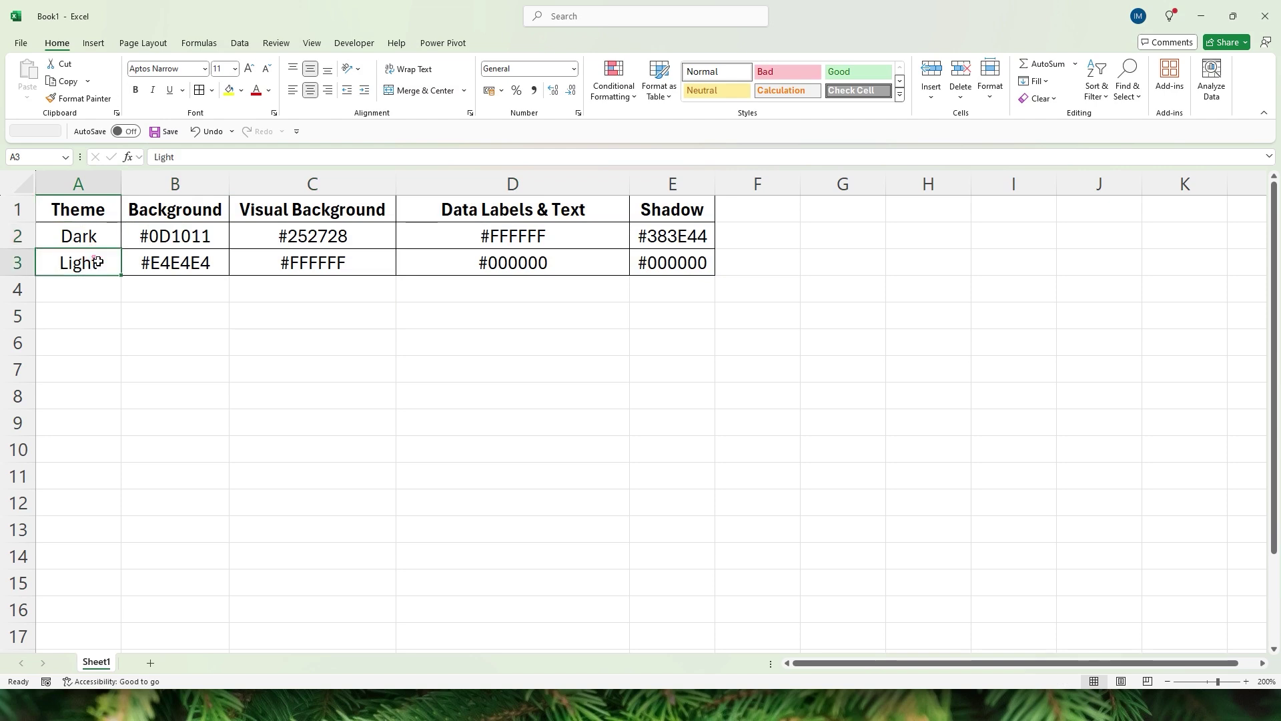
click(208, 236)
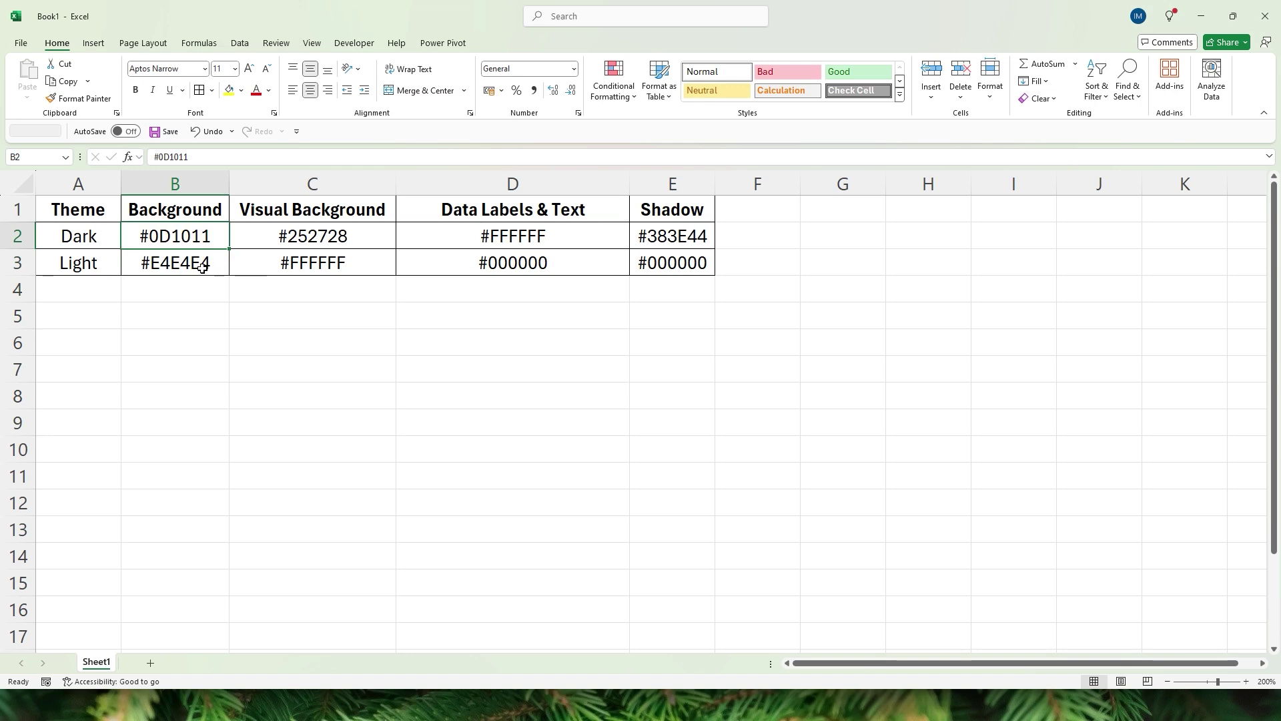
click(334, 235)
click(336, 260)
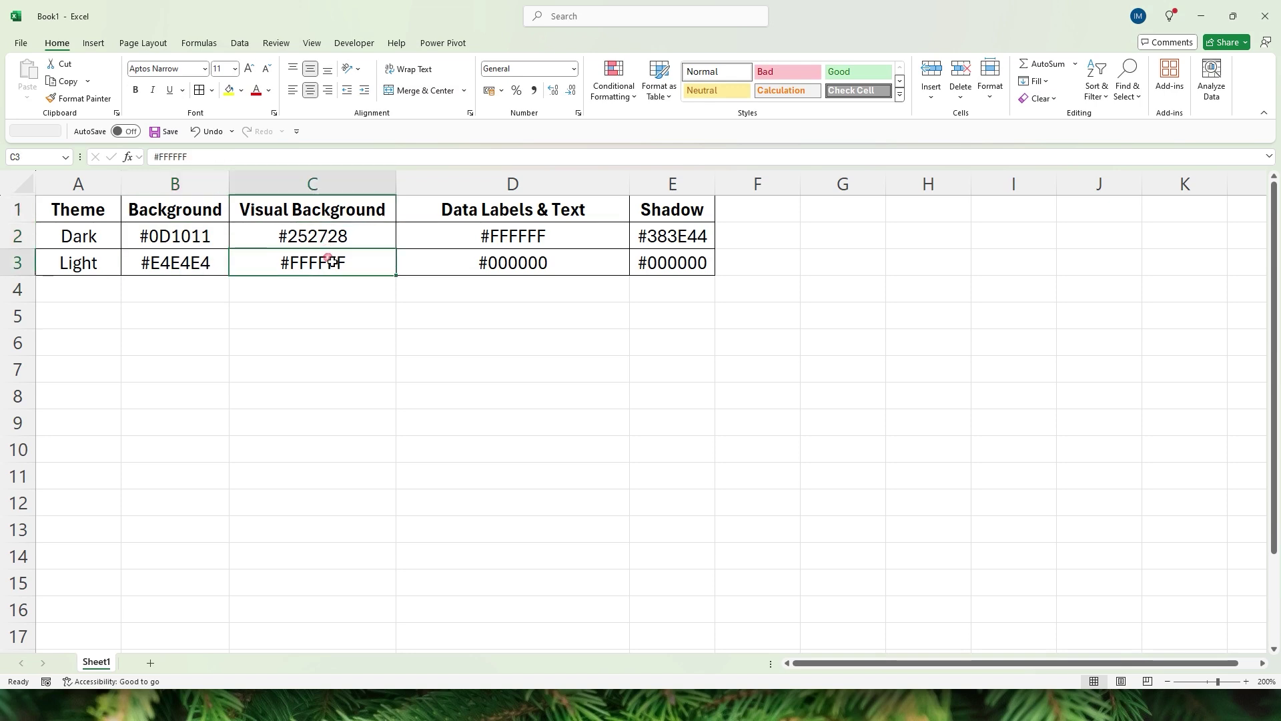
click(526, 221)
click(536, 240)
click(527, 263)
click(682, 237)
click(686, 261)
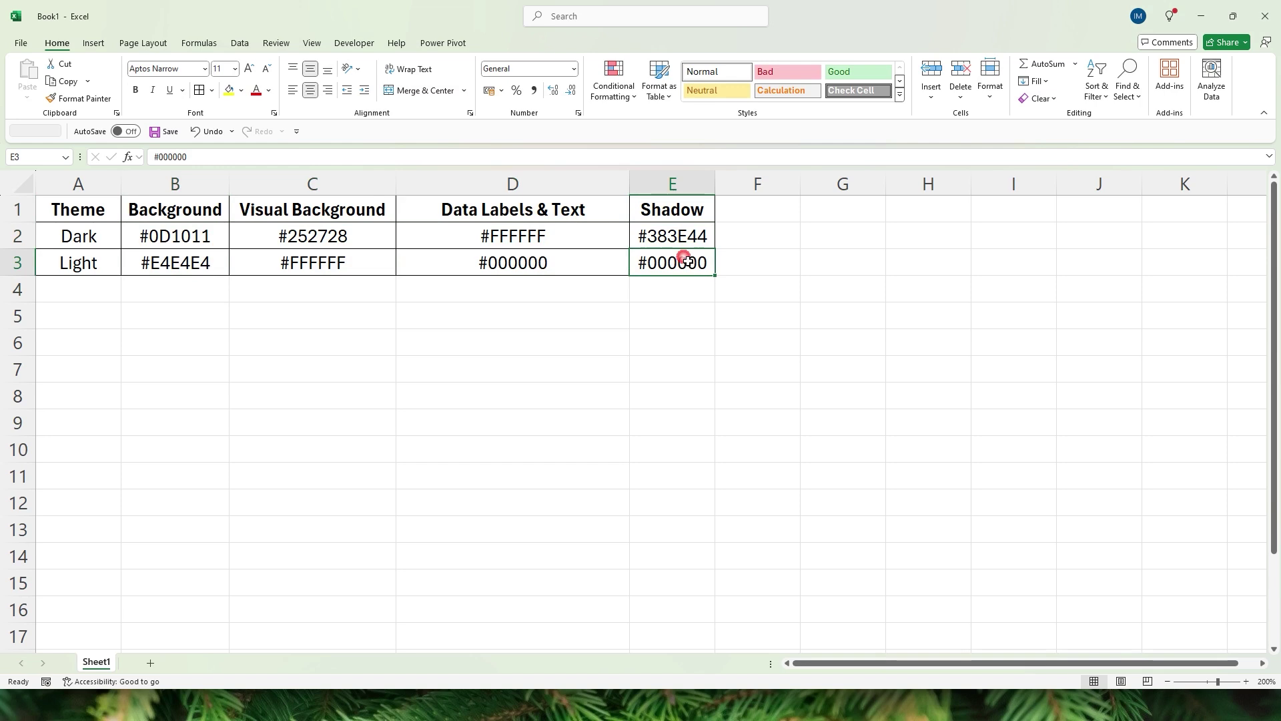
Copy the theme table A1:E3 and return to Power BI
drag(78, 211, 698, 274)
key(ctrl+c)
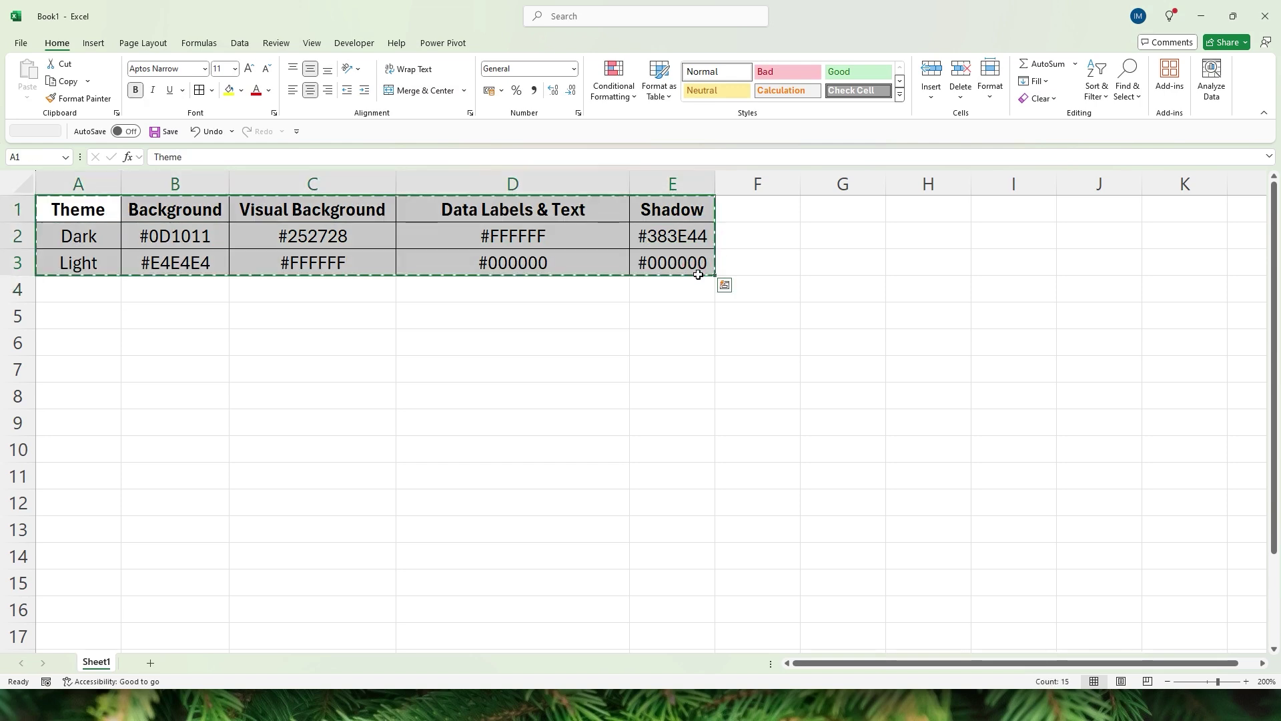
key(alt+Tab)
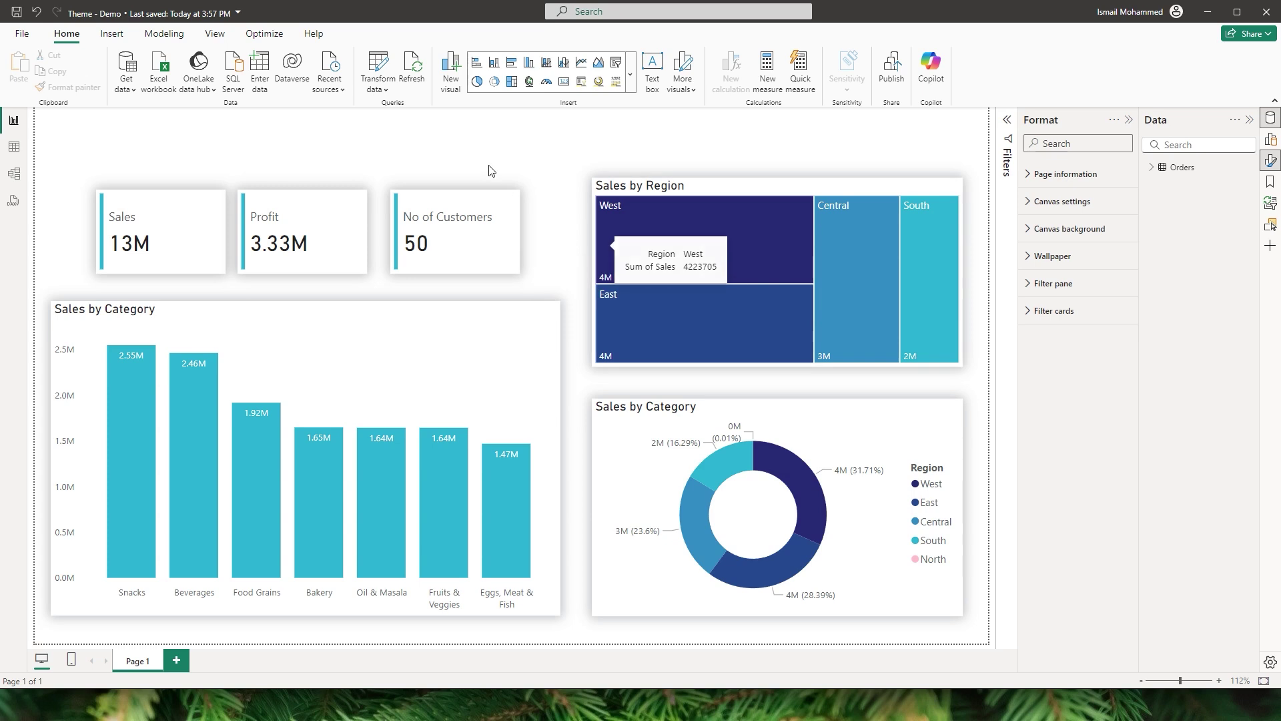
Paste the copied colours into a new entered-data table named Theme and load it
click(260, 70)
key(ctrl+v)
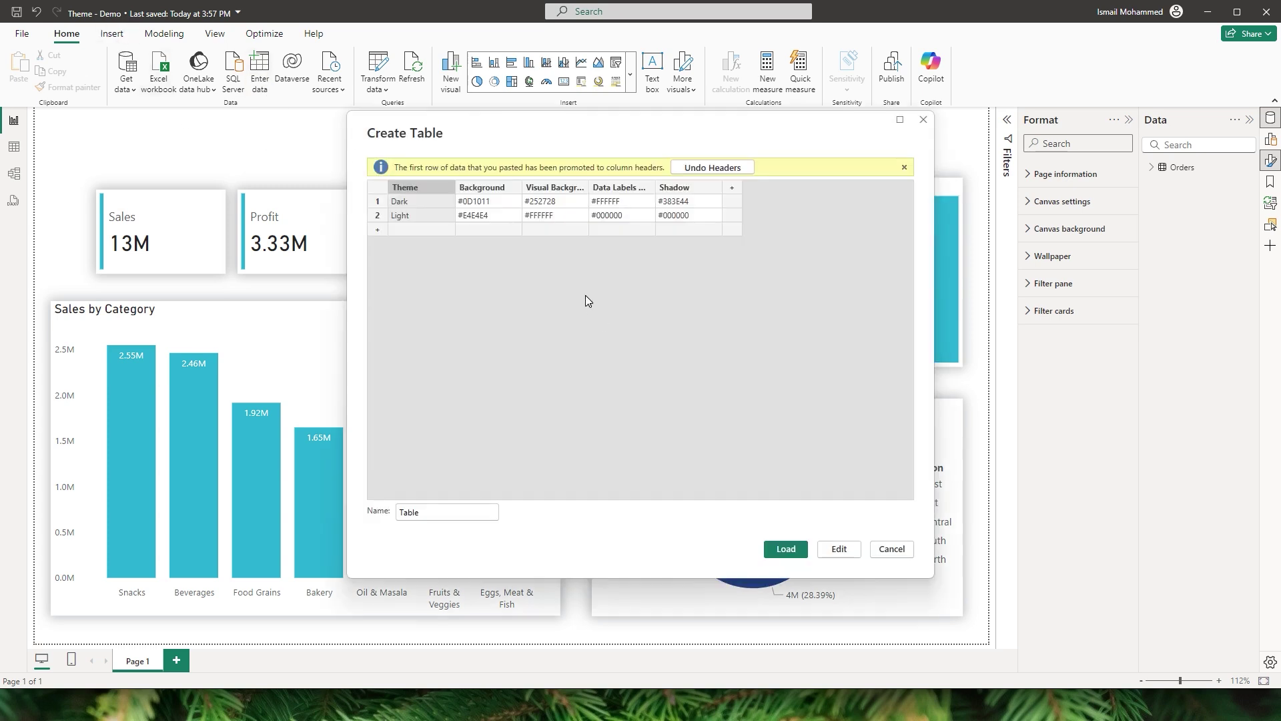
drag(434, 514, 386, 515)
text(Th)
click(785, 548)
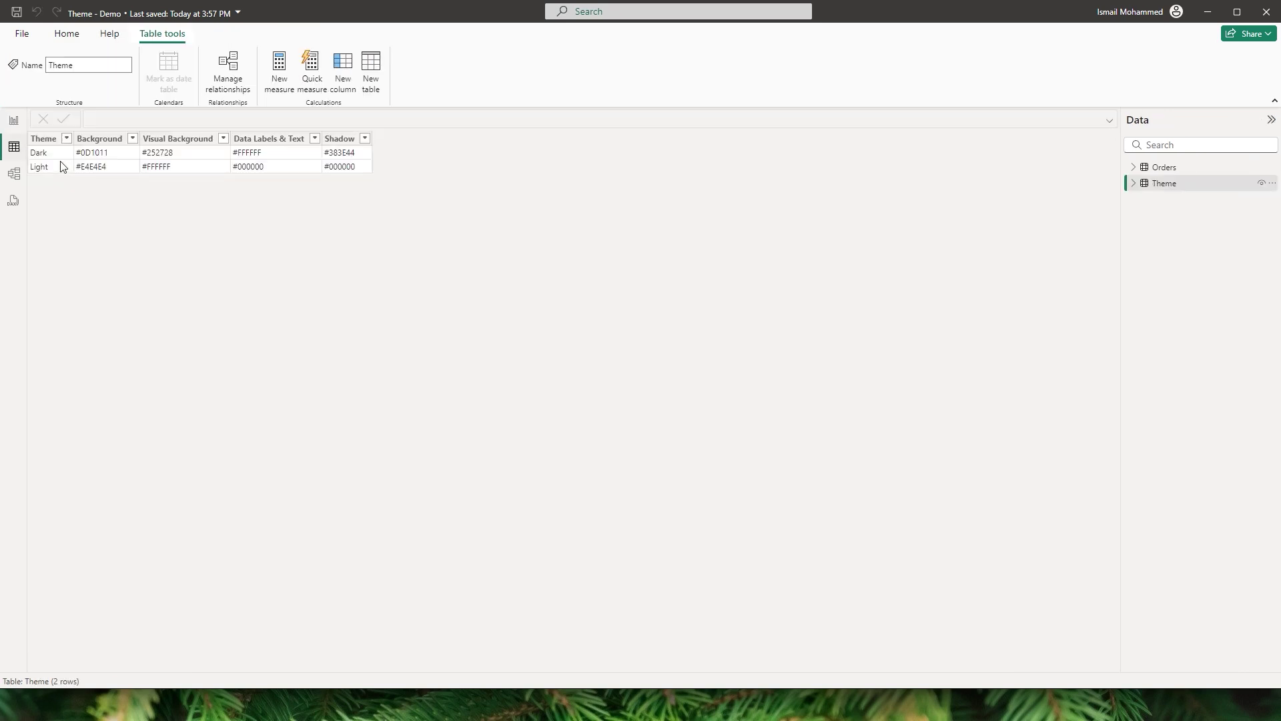
click(14, 120)
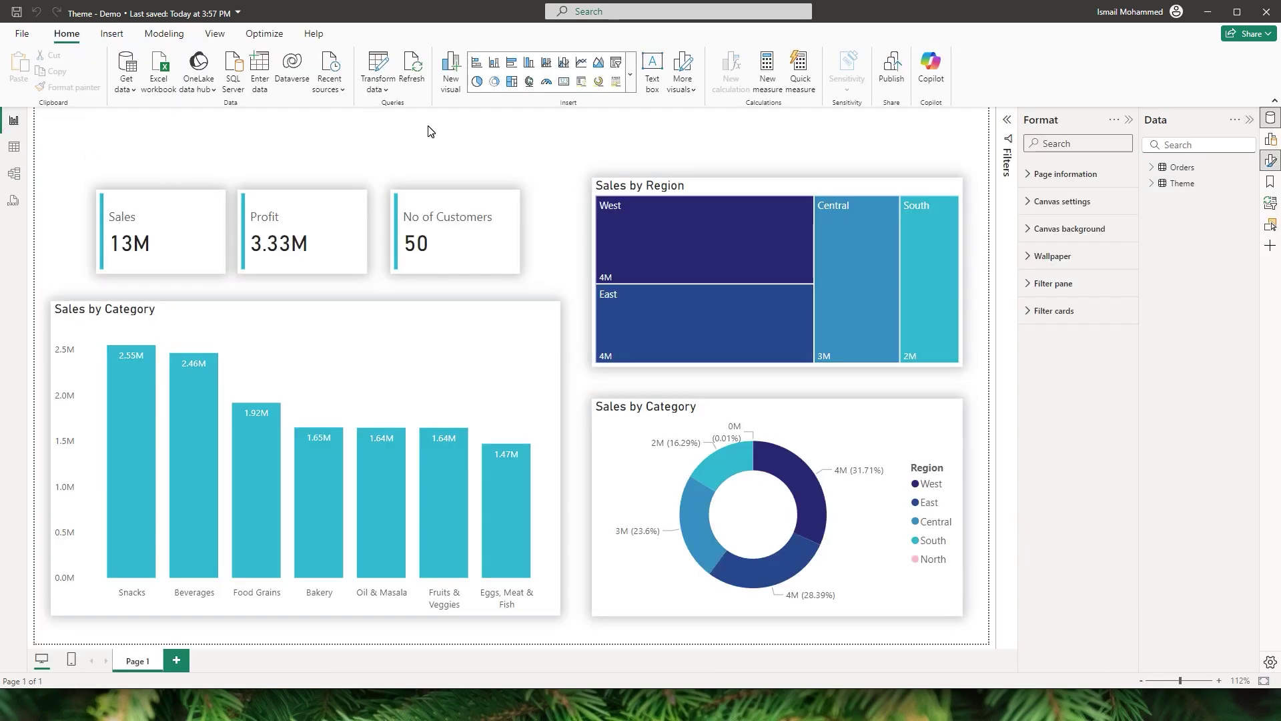
Insert a rectangle shape and stretch it to cover the whole report page
click(111, 34)
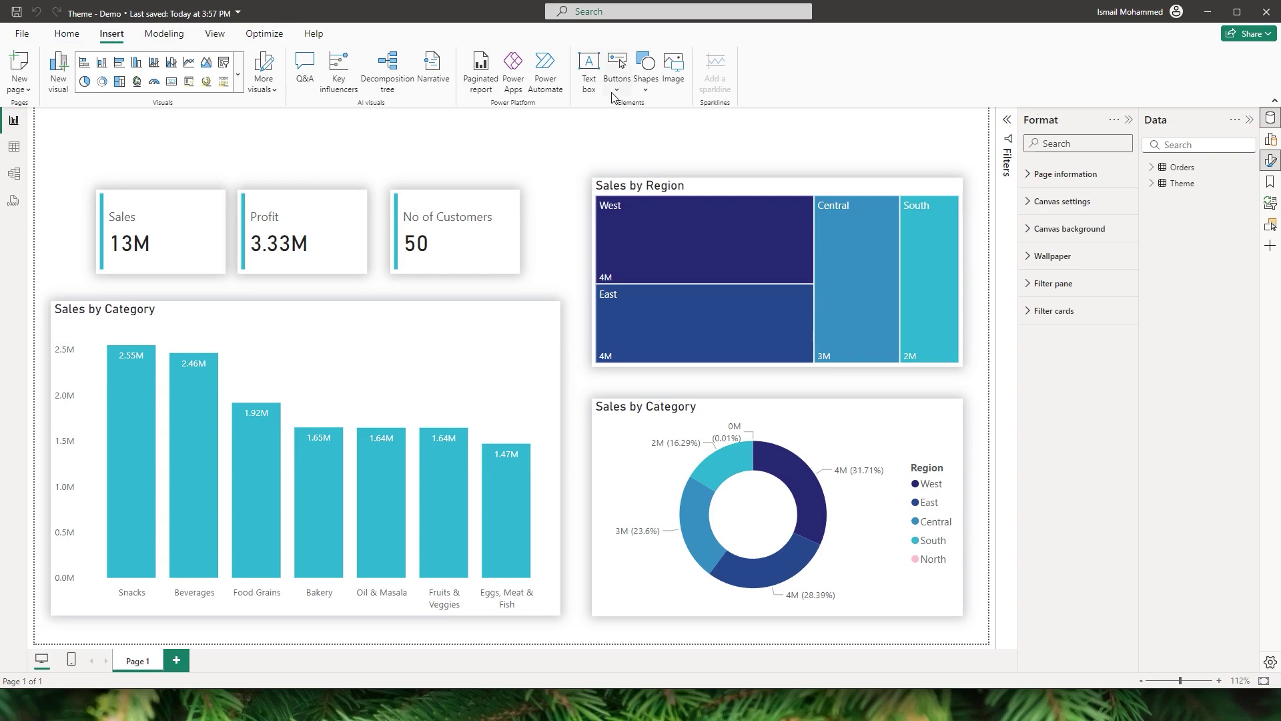
click(647, 89)
click(658, 138)
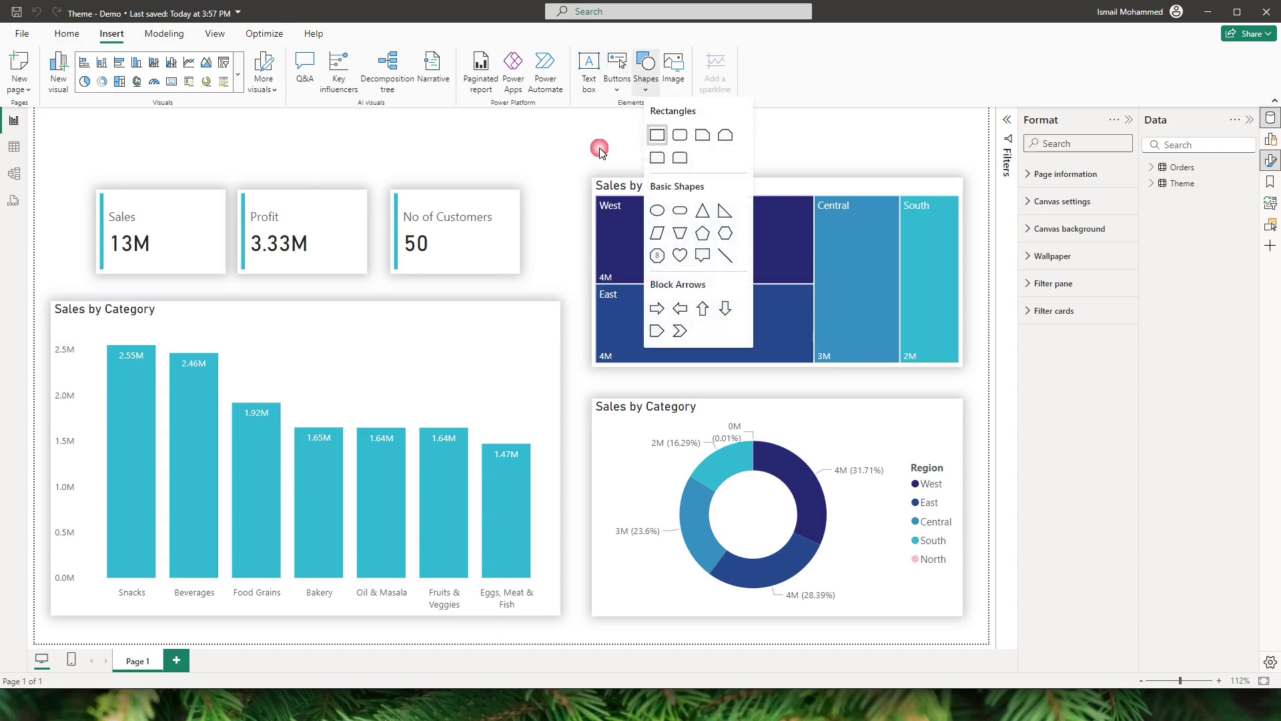
drag(143, 228, 133, 151)
drag(554, 164, 988, 166)
drag(515, 221, 548, 658)
Open conditional formatting for the rectangle's fill colour
click(1048, 258)
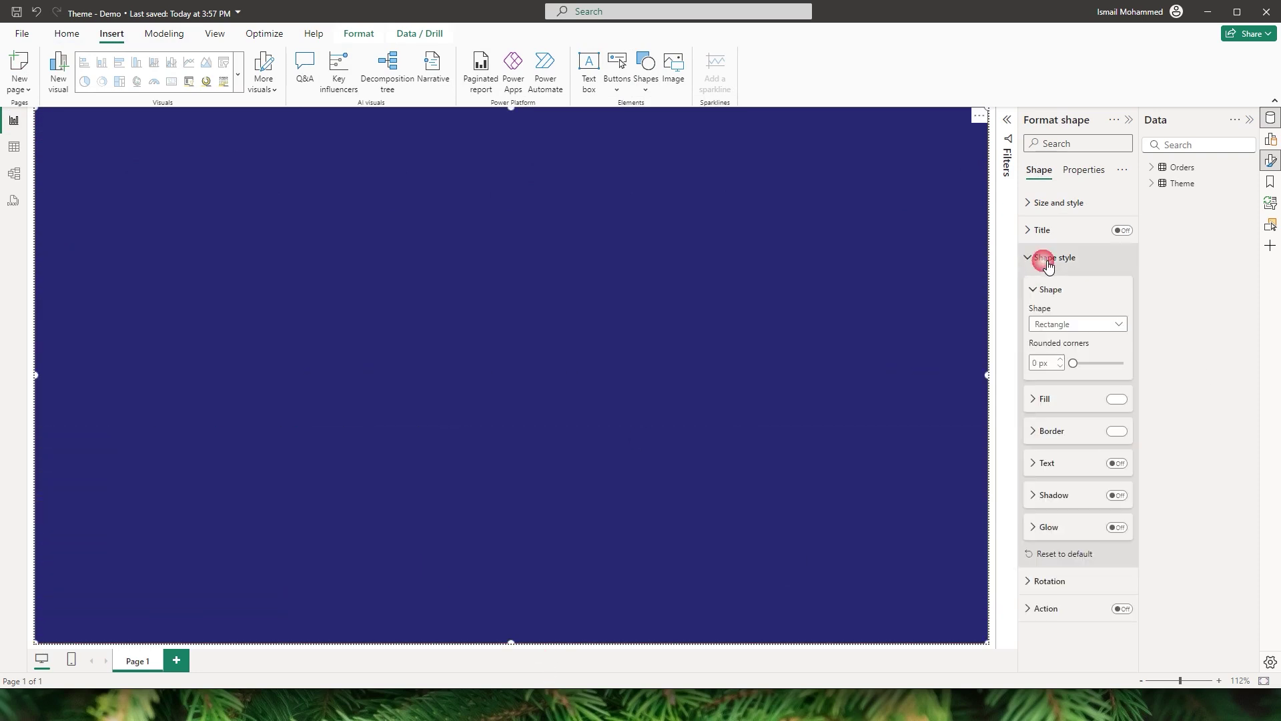
click(1044, 400)
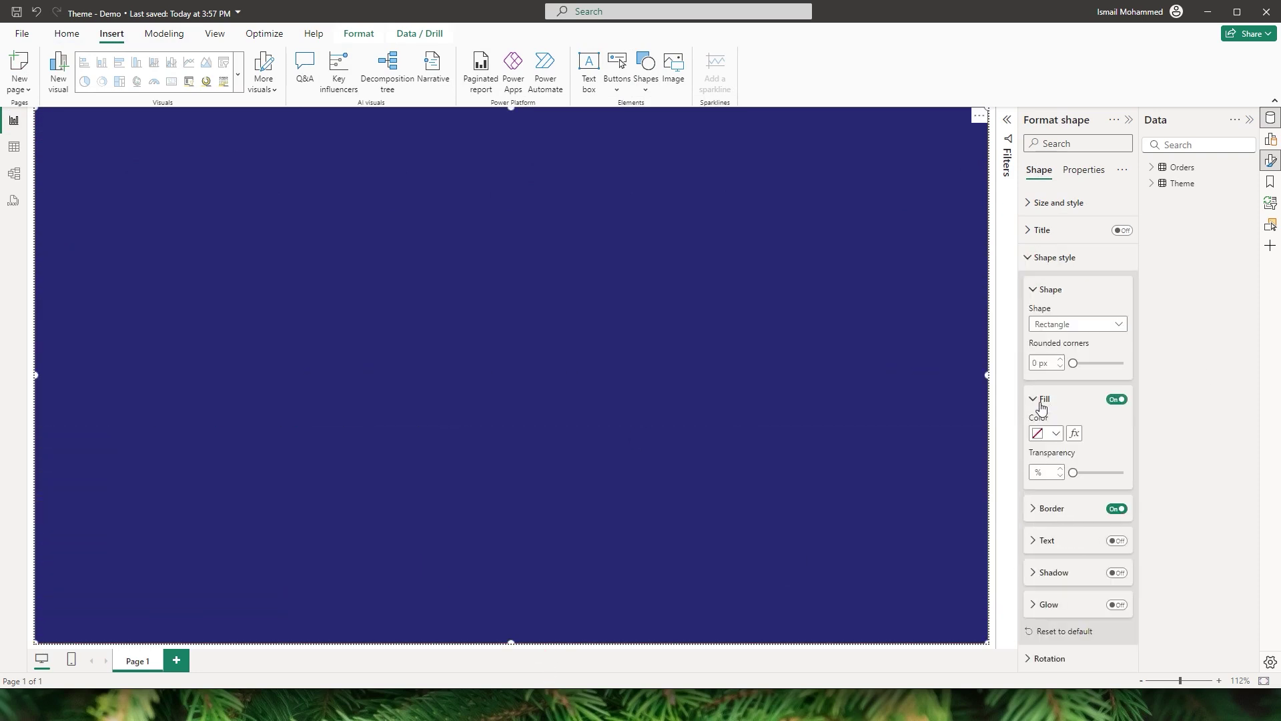
click(1074, 434)
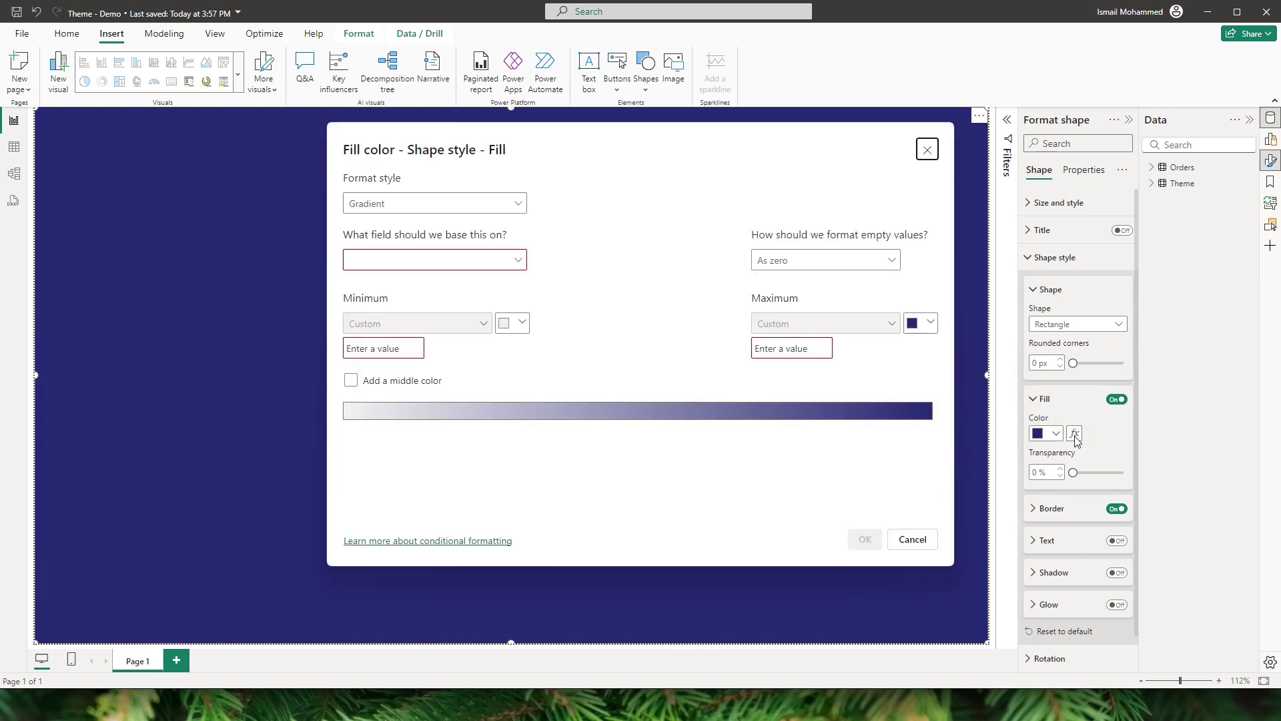
Base the rectangle's fill colour on the Field value Theme > Background
click(514, 205)
click(387, 269)
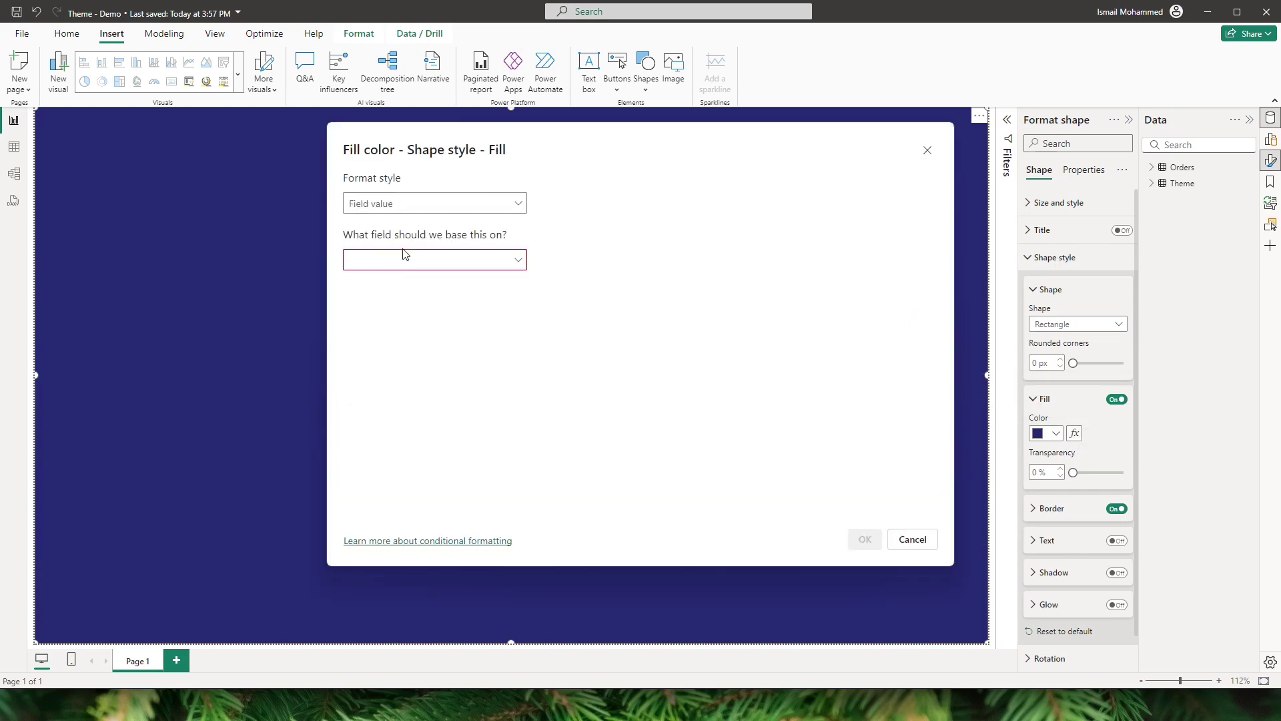
click(522, 263)
click(357, 323)
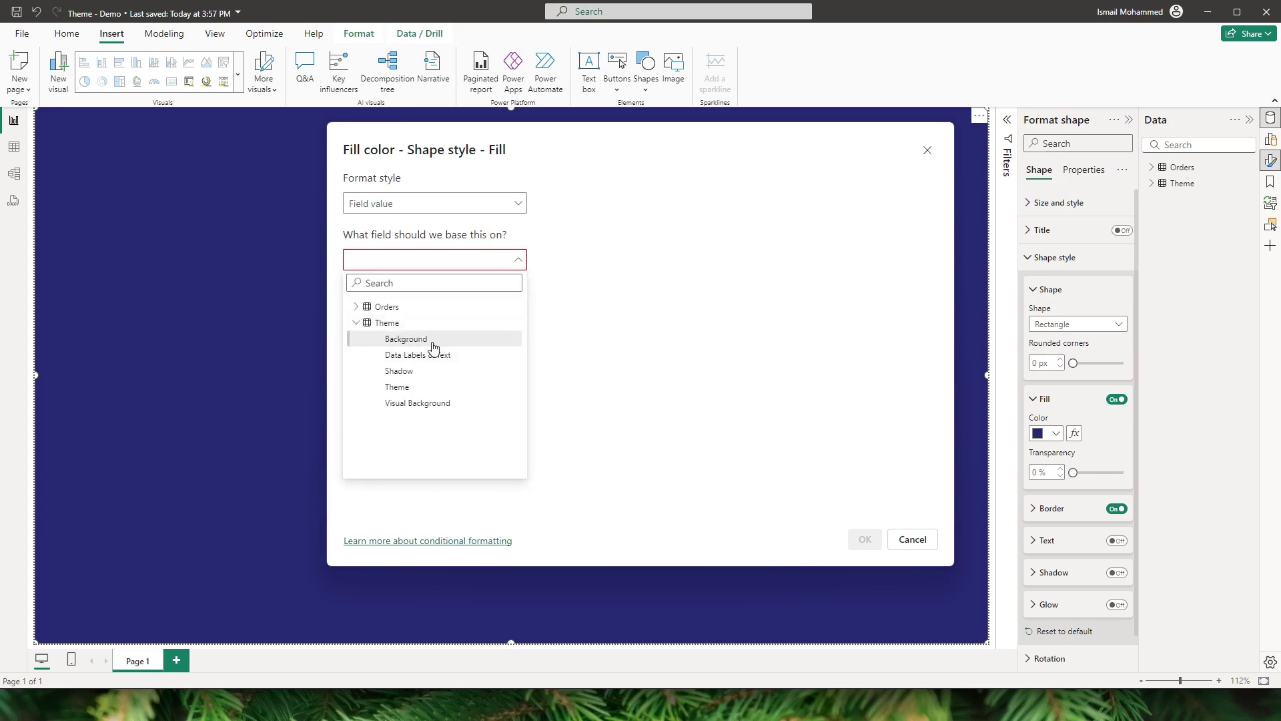
click(411, 341)
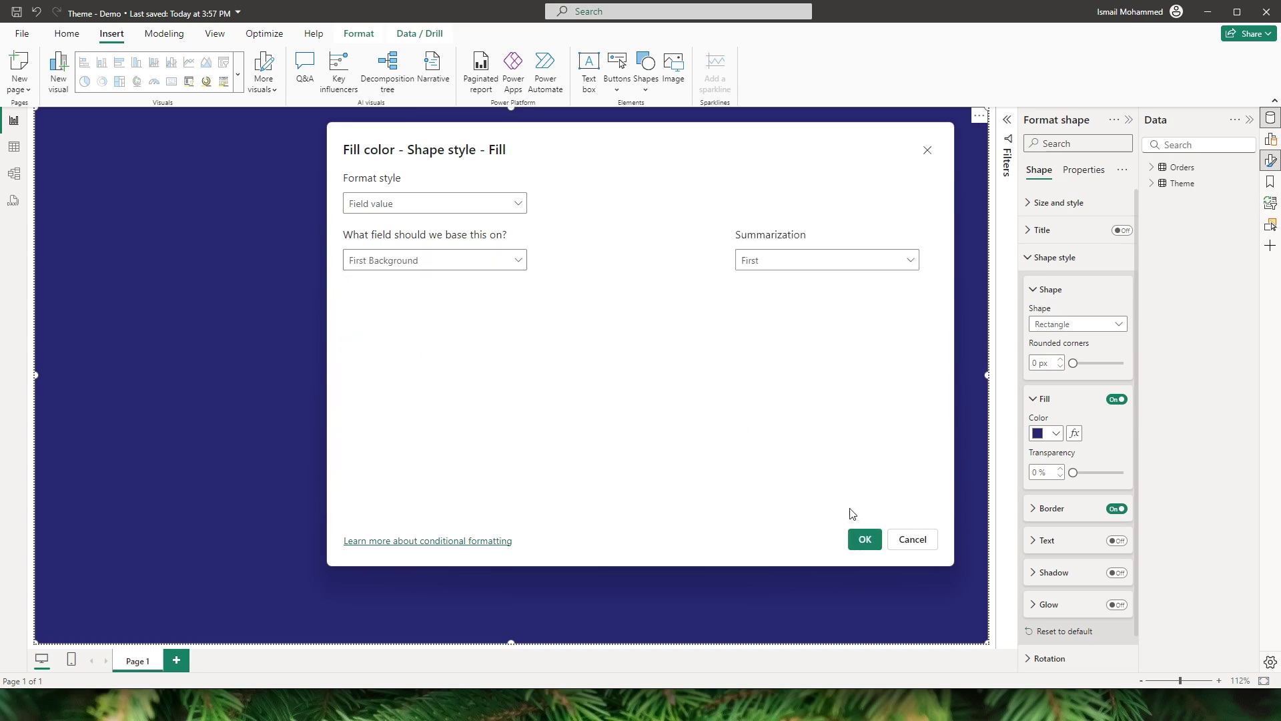
click(864, 539)
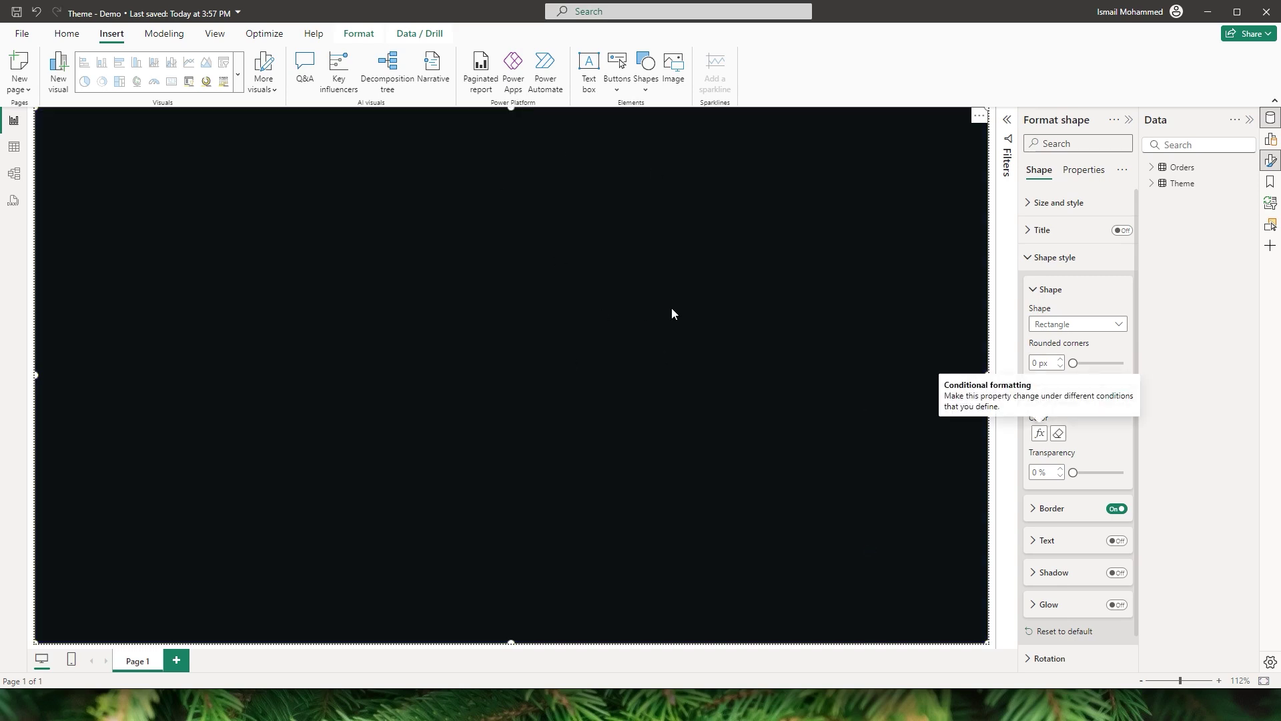
Add a Theme slicer in tile style and resize it so the tiles sit side by side
key(Escape)
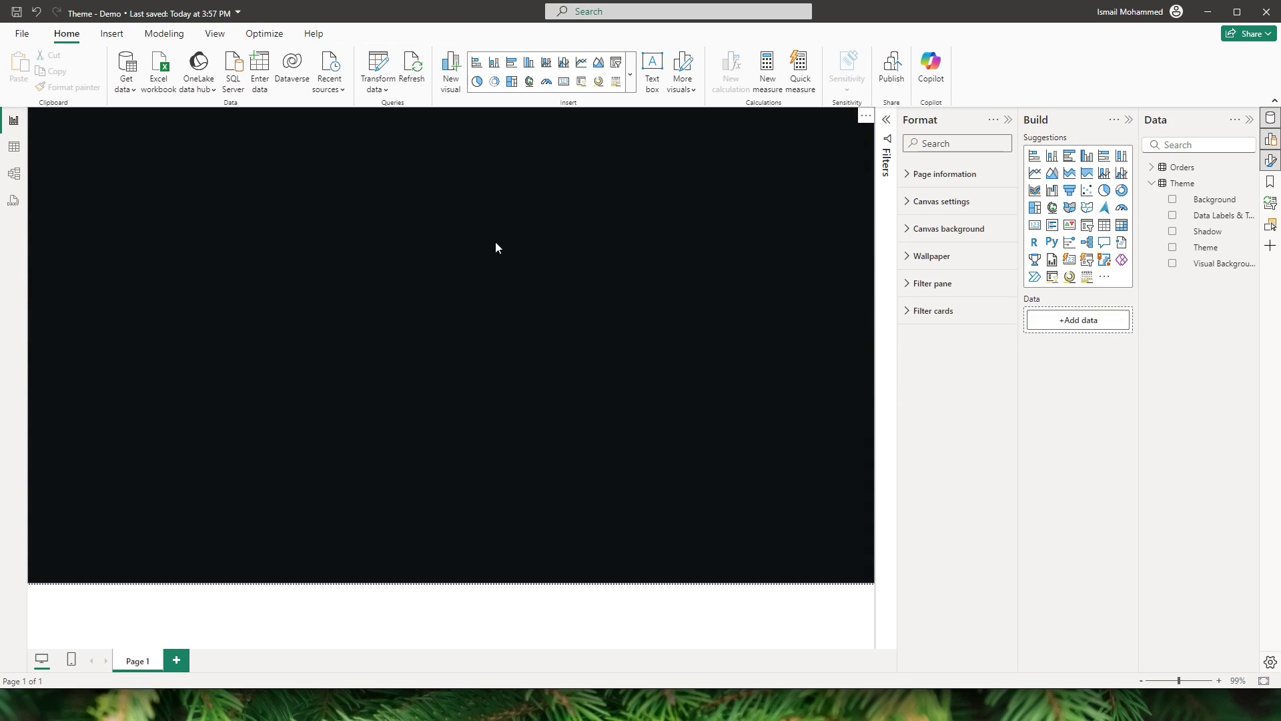
click(1086, 225)
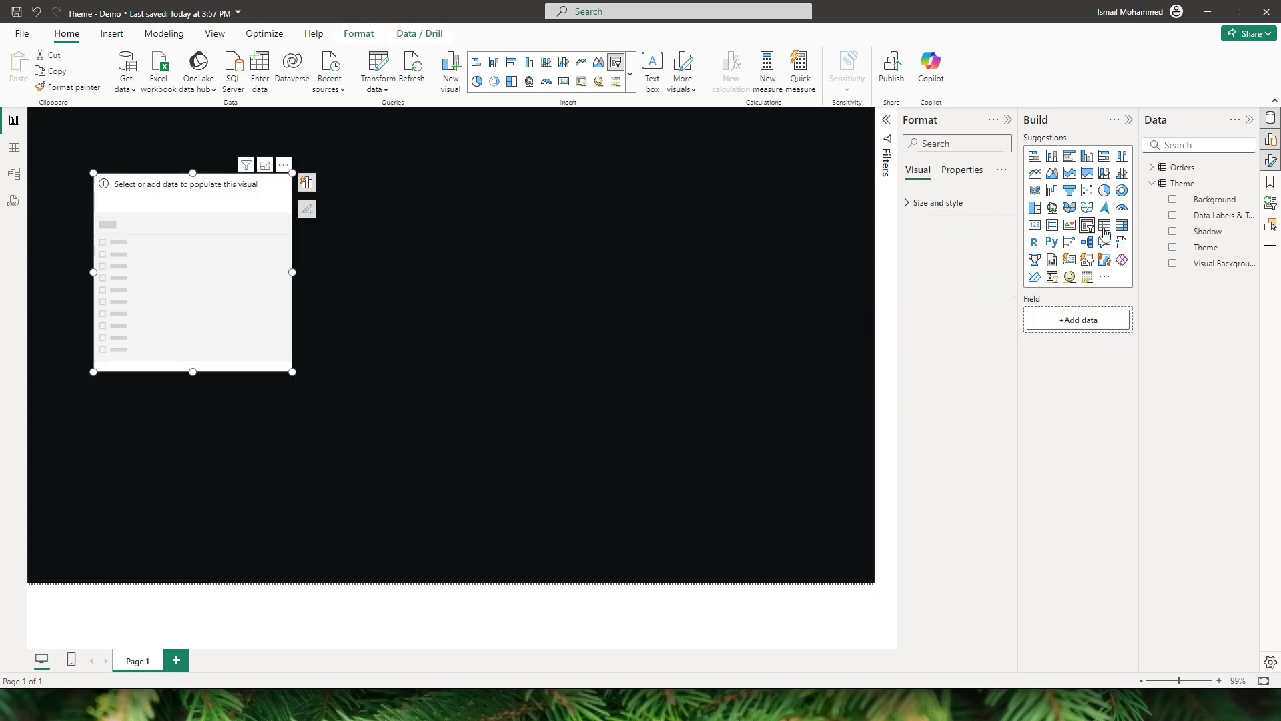
drag(1211, 251, 1081, 326)
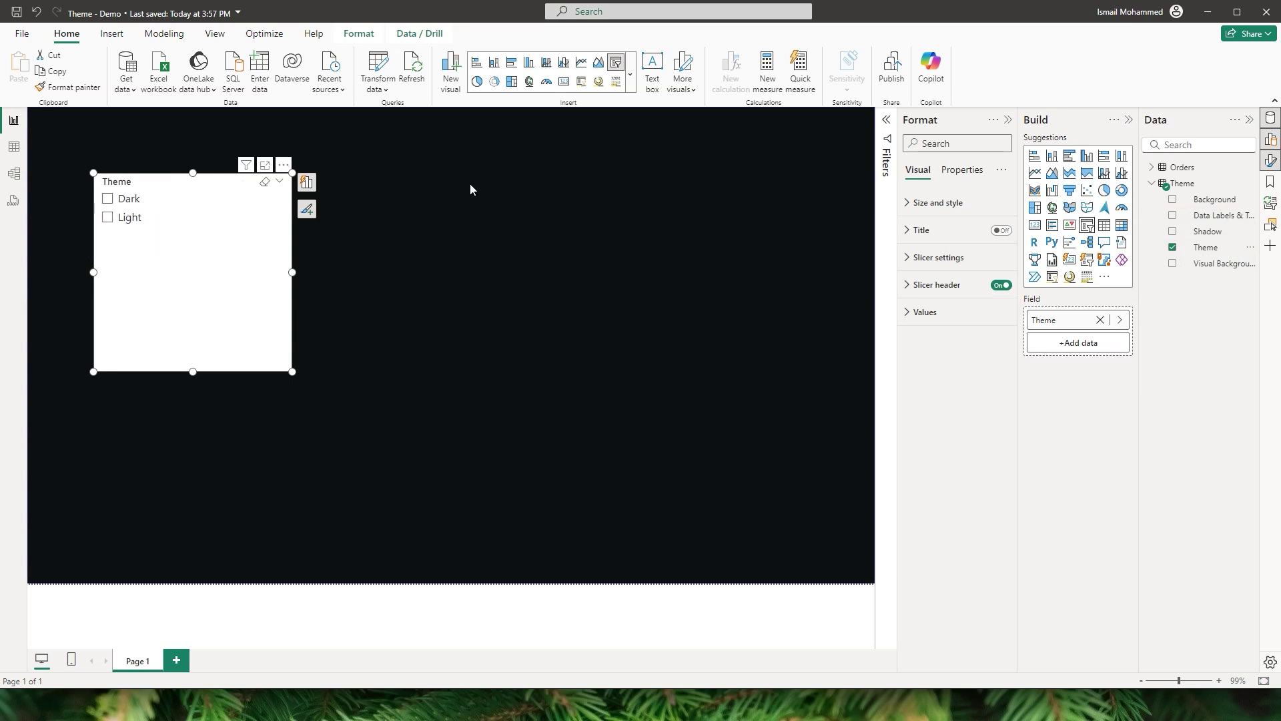
click(931, 258)
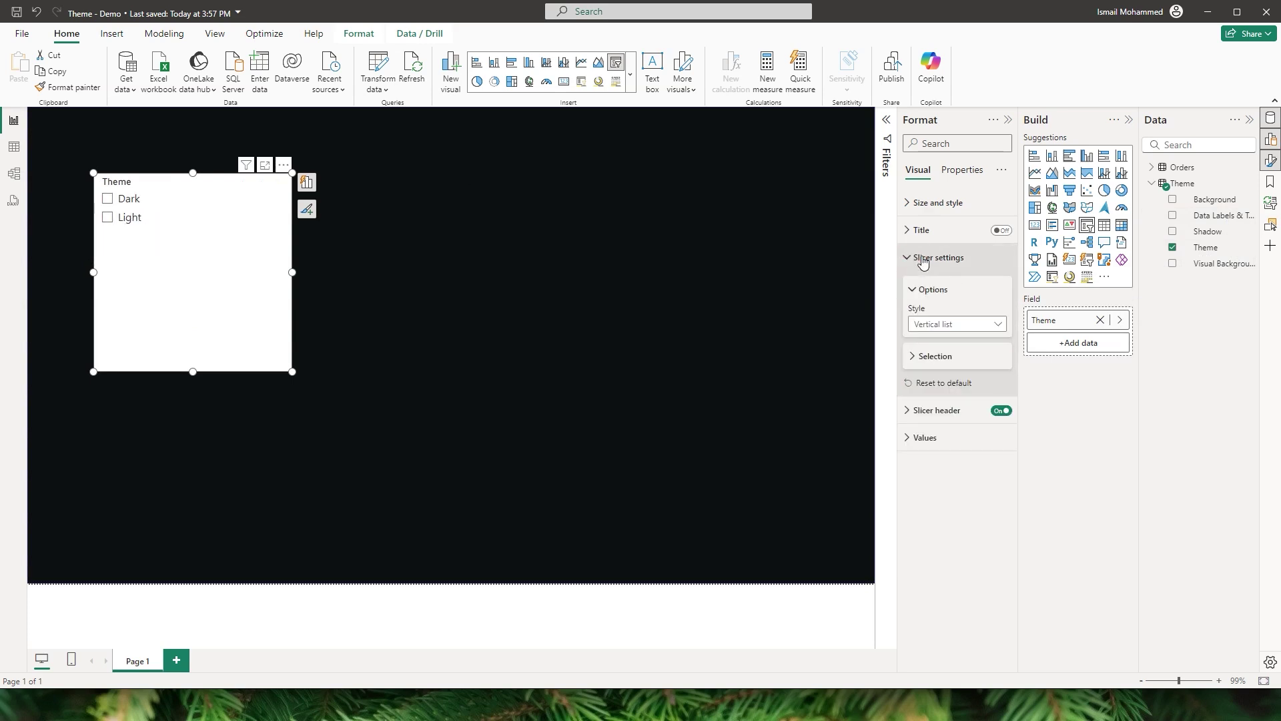
click(954, 325)
click(933, 358)
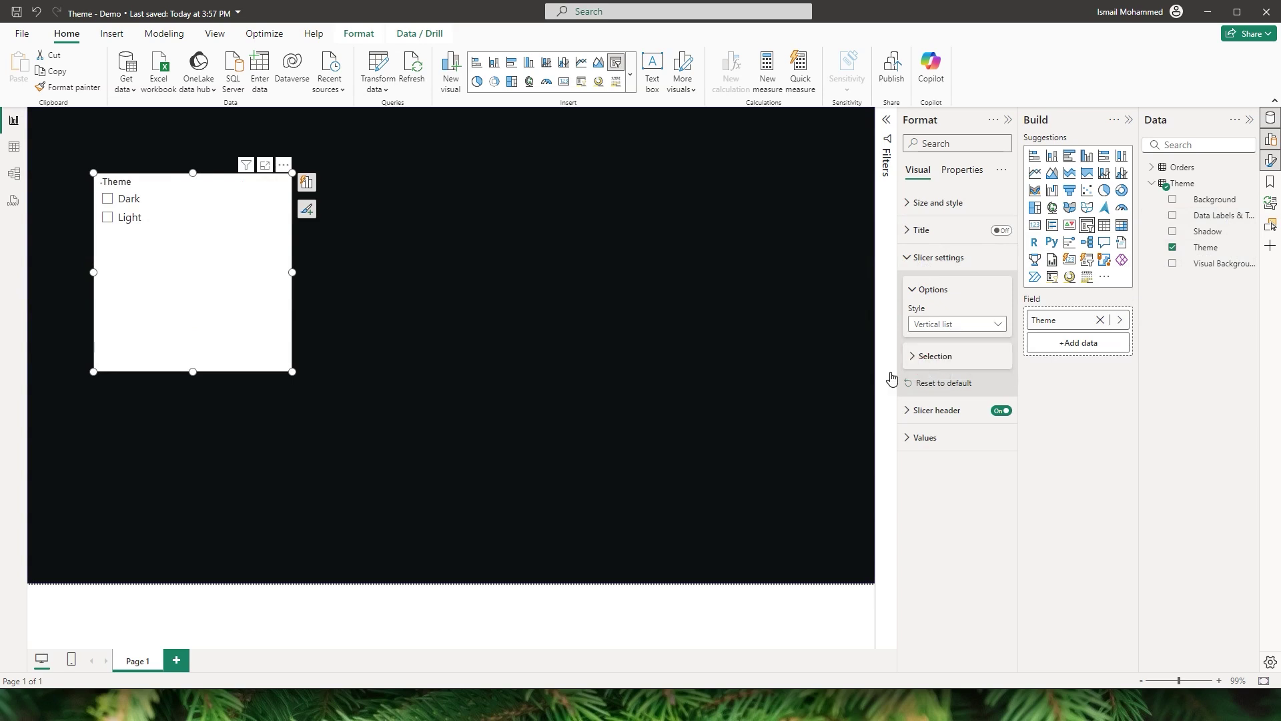
drag(197, 380, 209, 234)
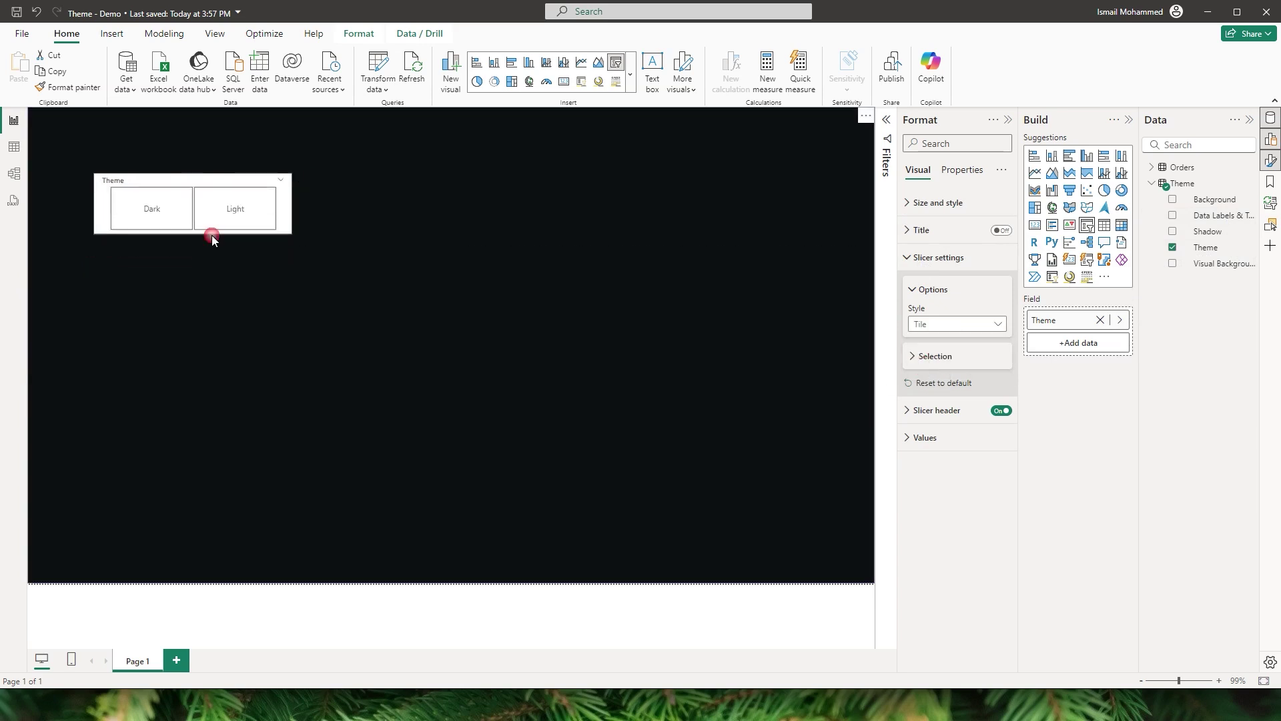
drag(292, 203, 384, 211)
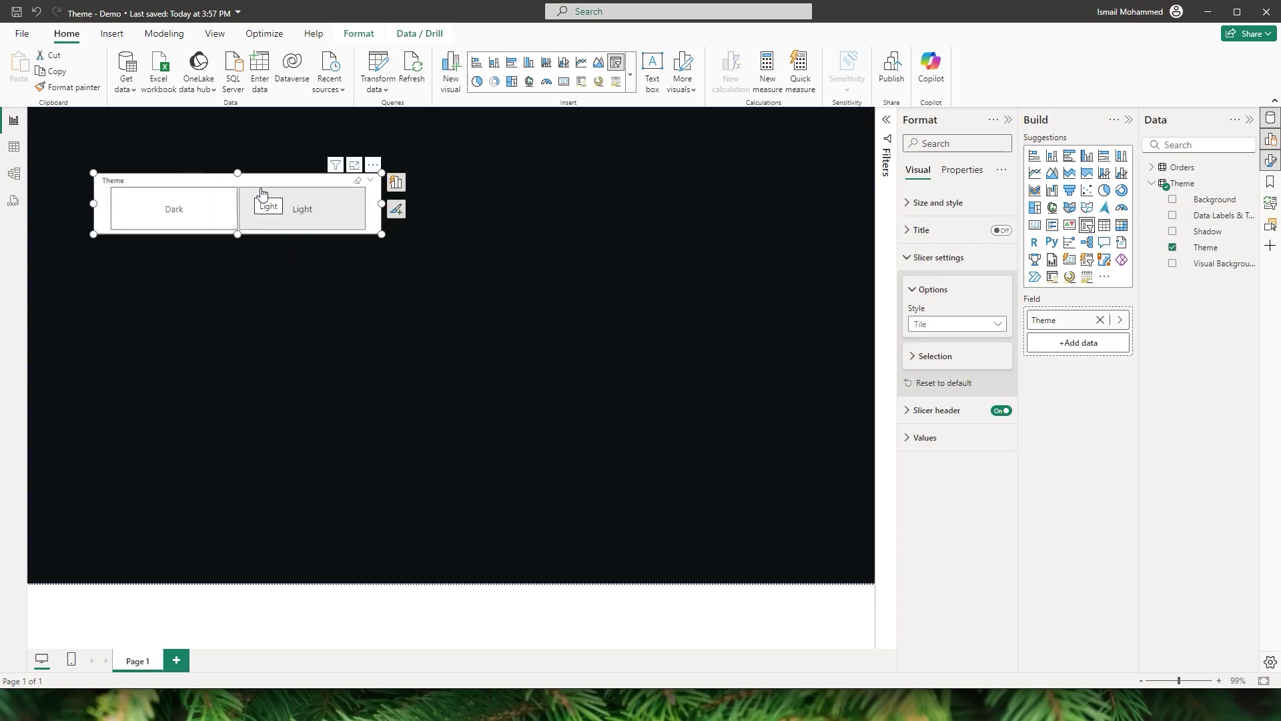
Turn on single select for the slicer and test the Light and Dark tiles
click(920, 257)
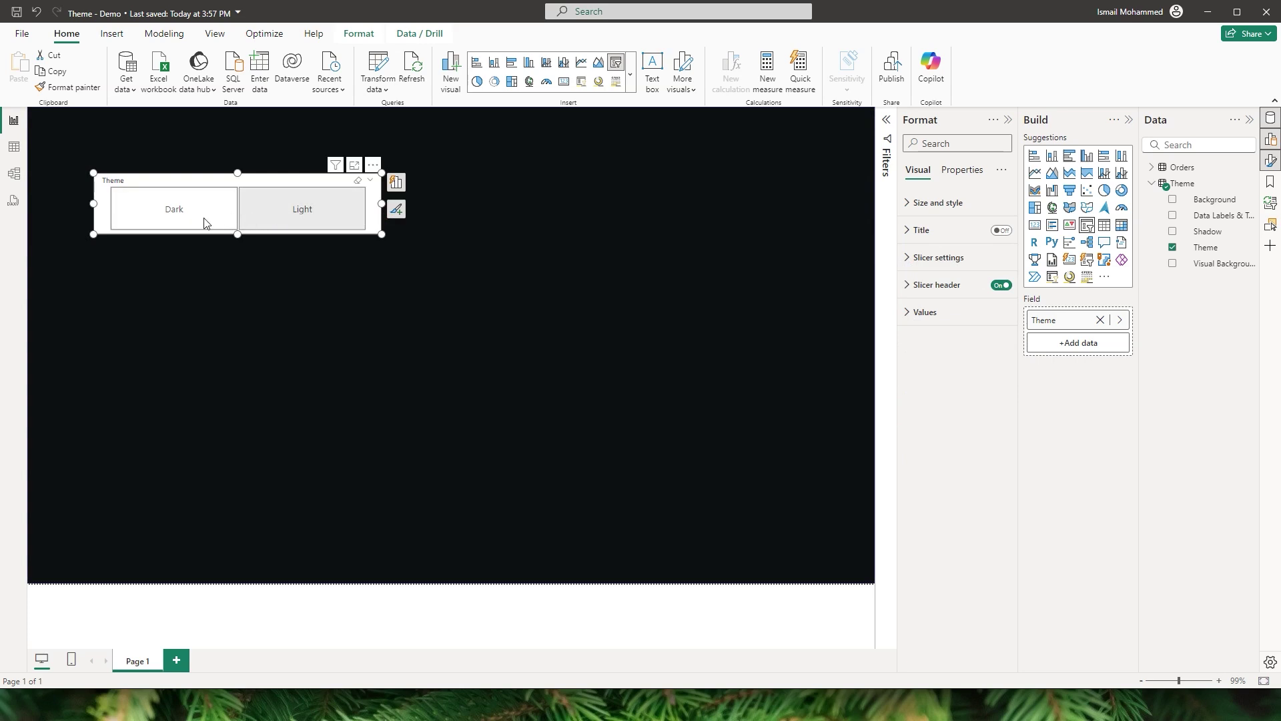
click(933, 264)
click(924, 260)
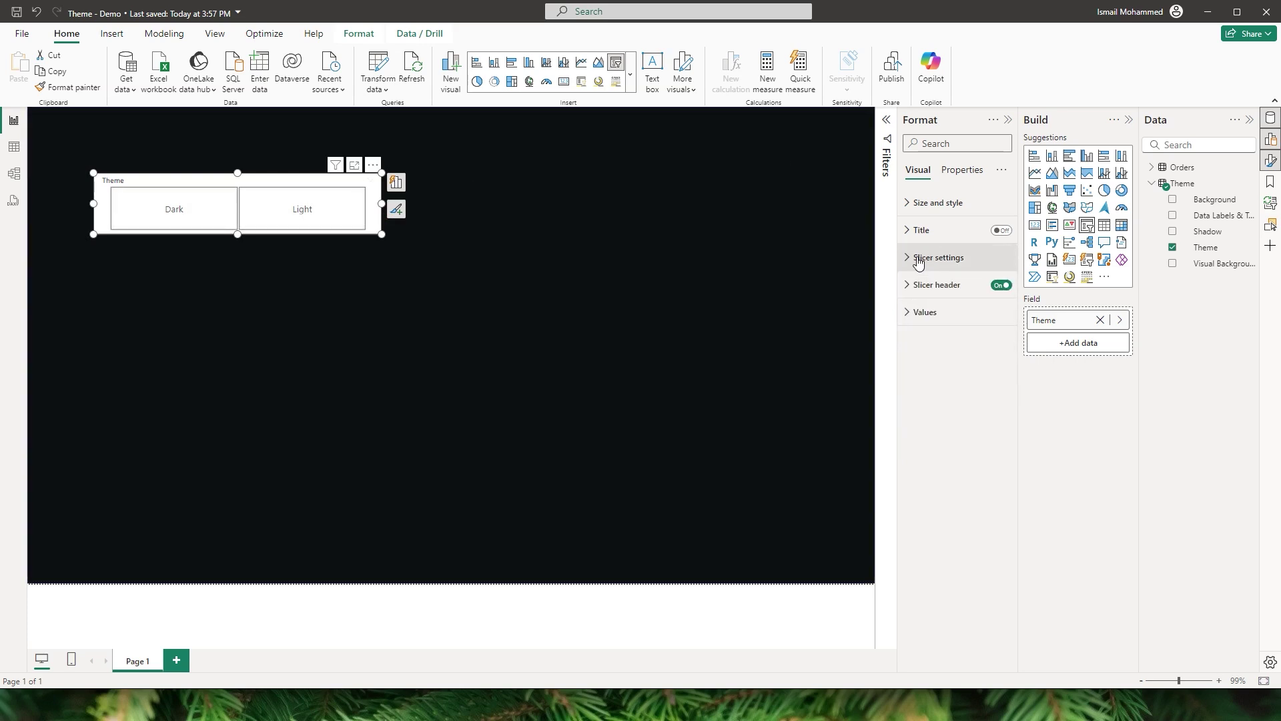
click(917, 259)
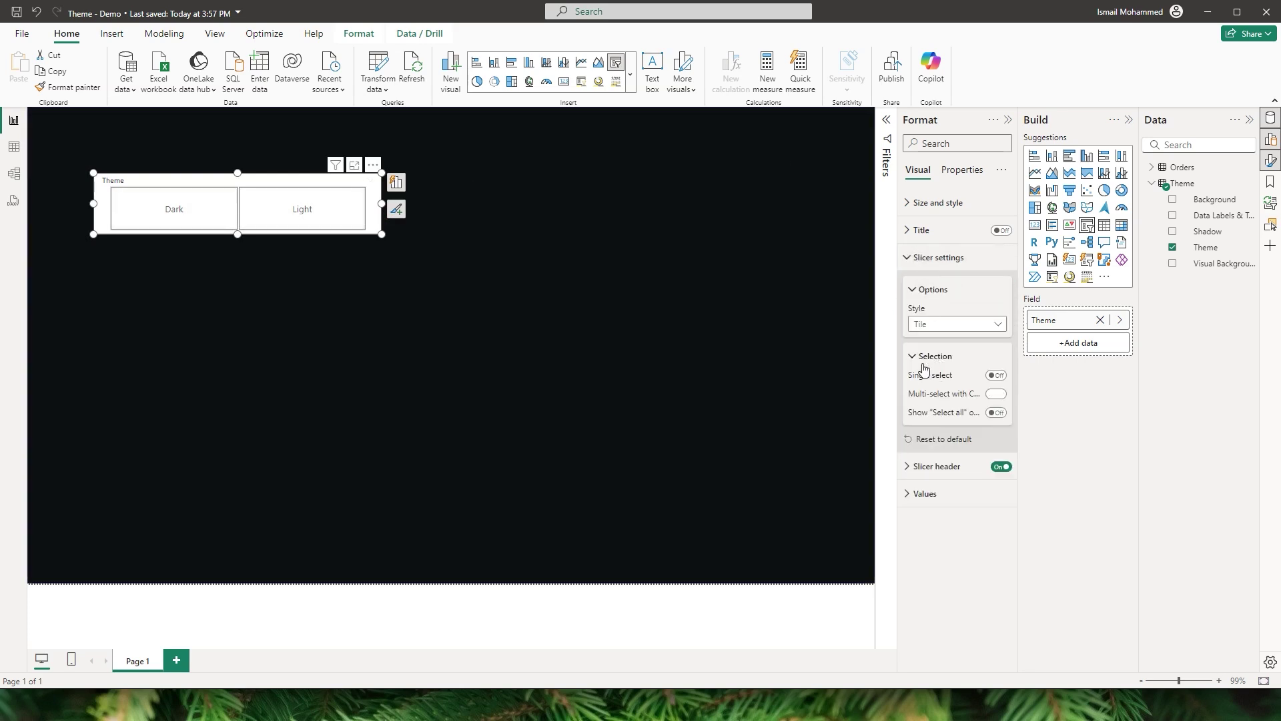
click(997, 376)
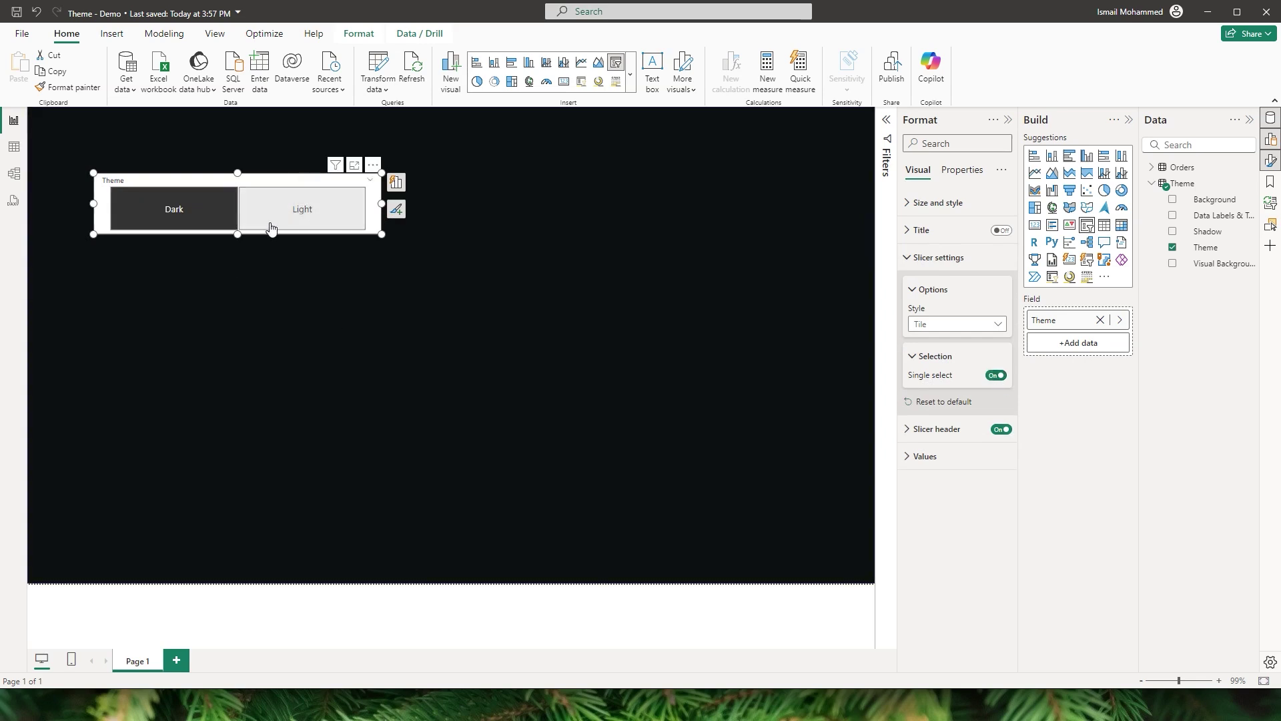
click(309, 215)
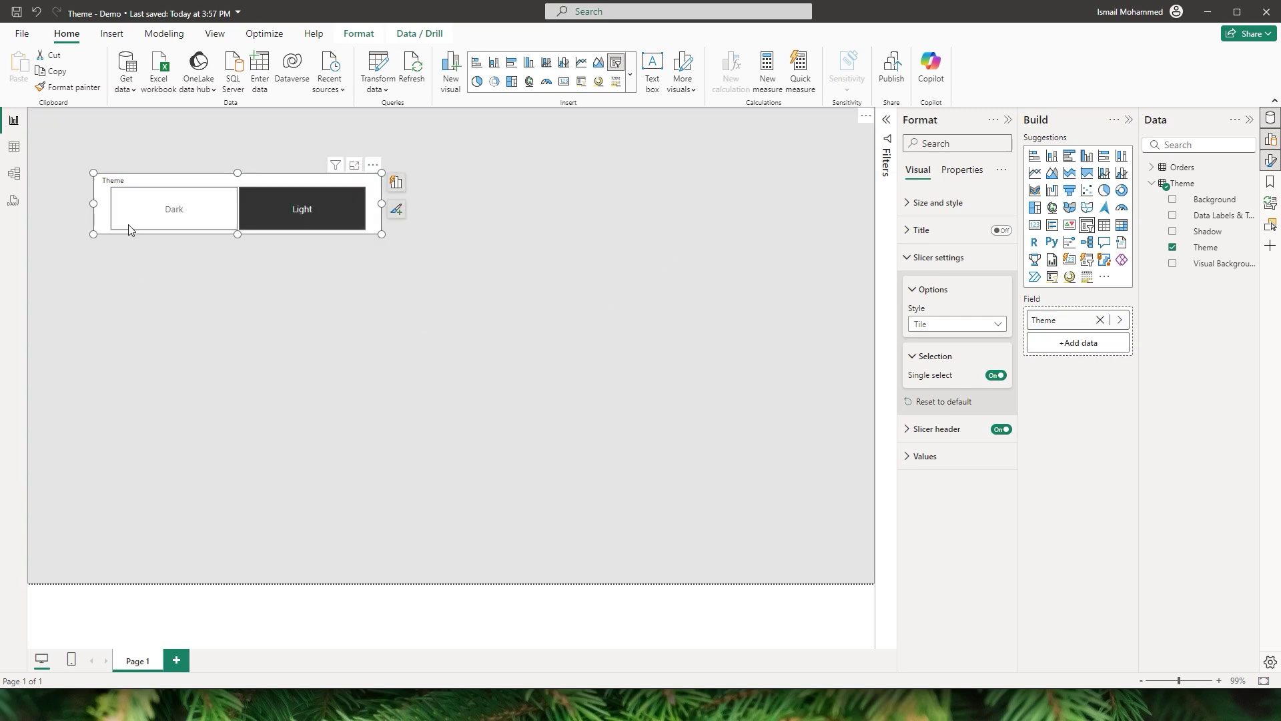
click(183, 221)
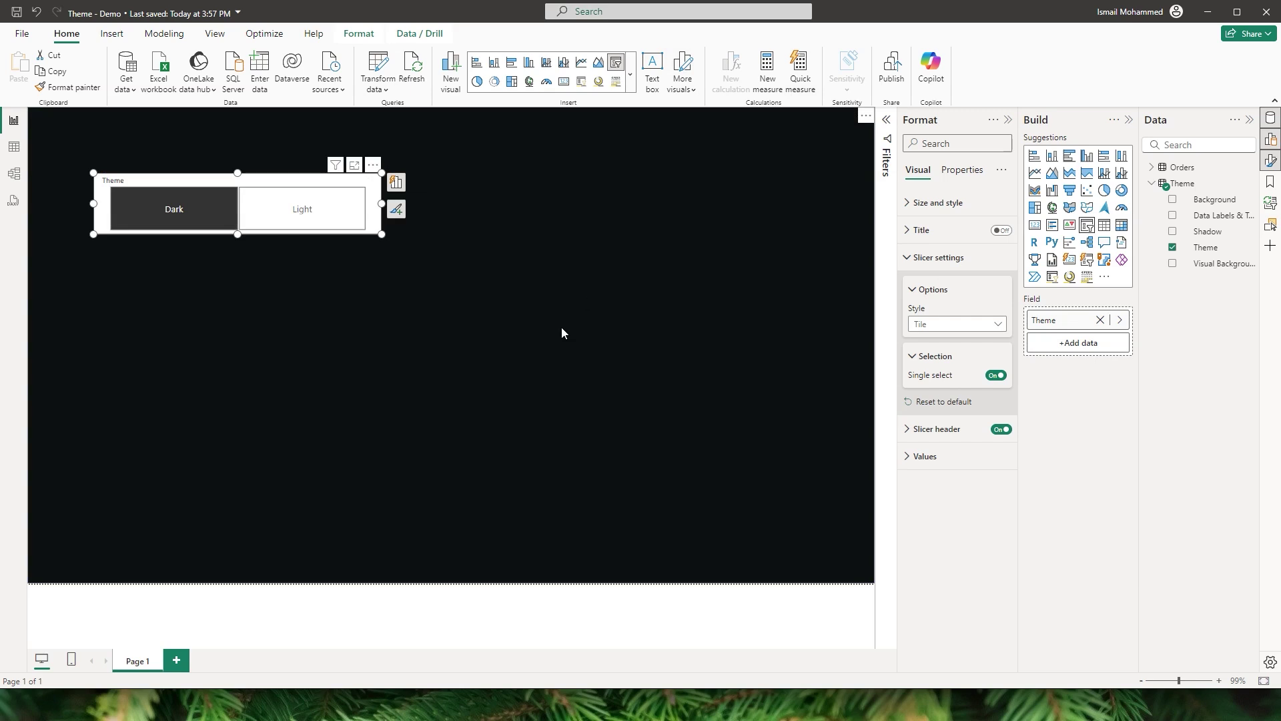
Send the full-page background shape to the back, behind all visuals
click(550, 228)
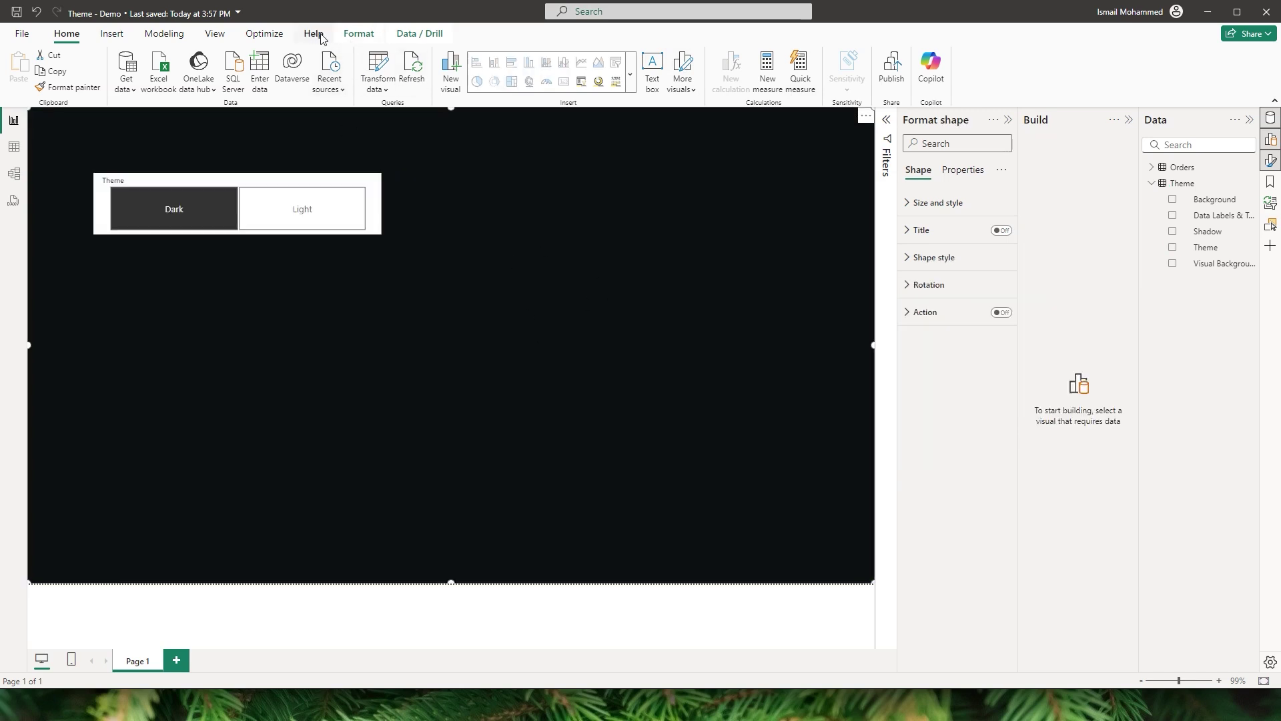
click(360, 34)
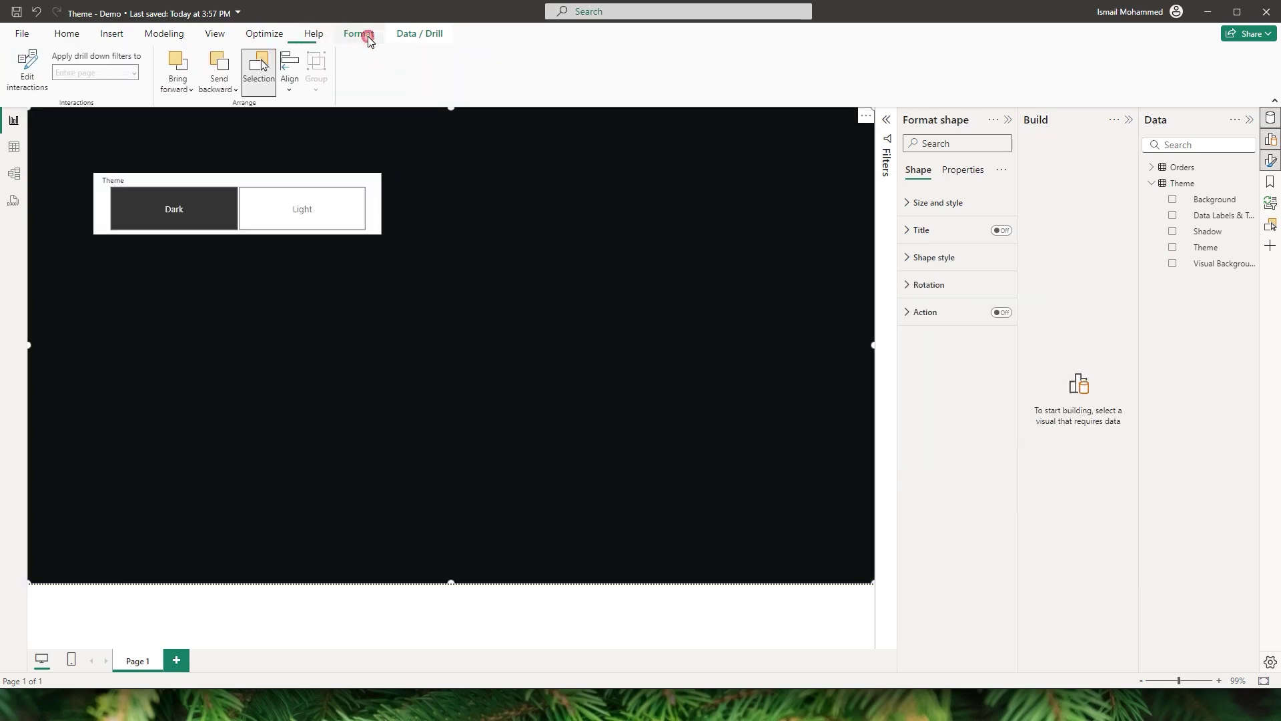
click(219, 86)
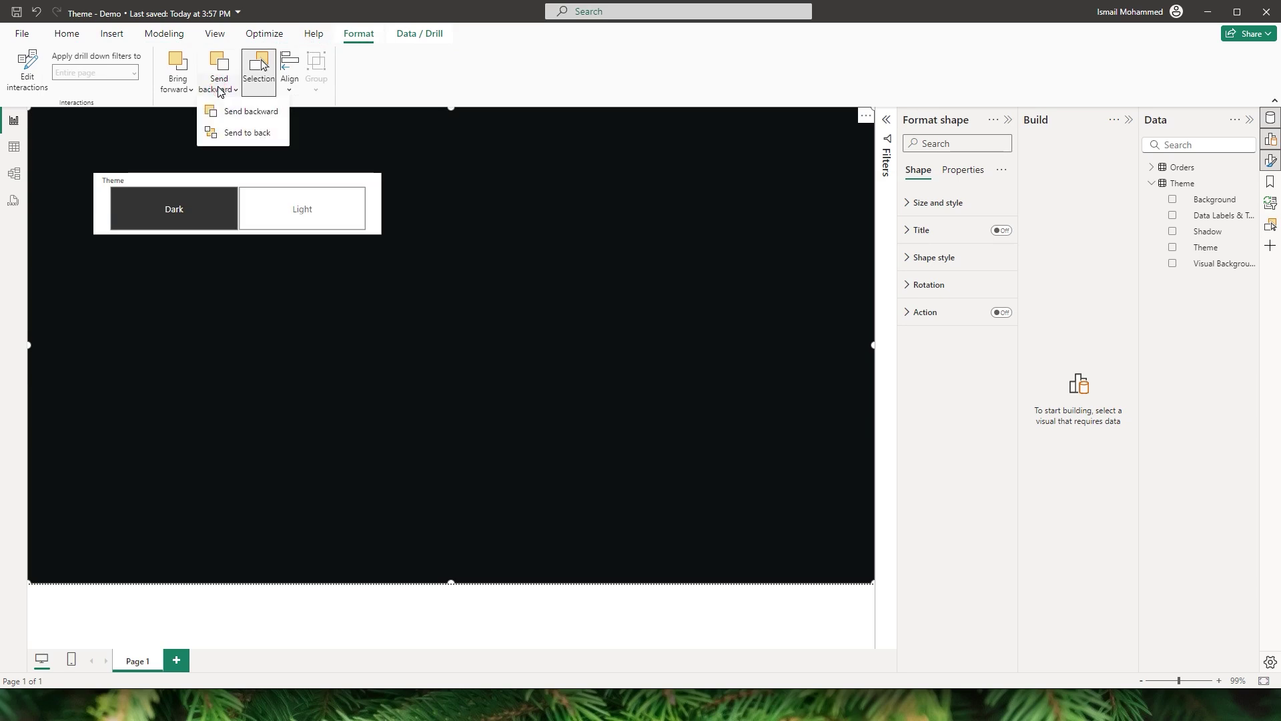
click(241, 134)
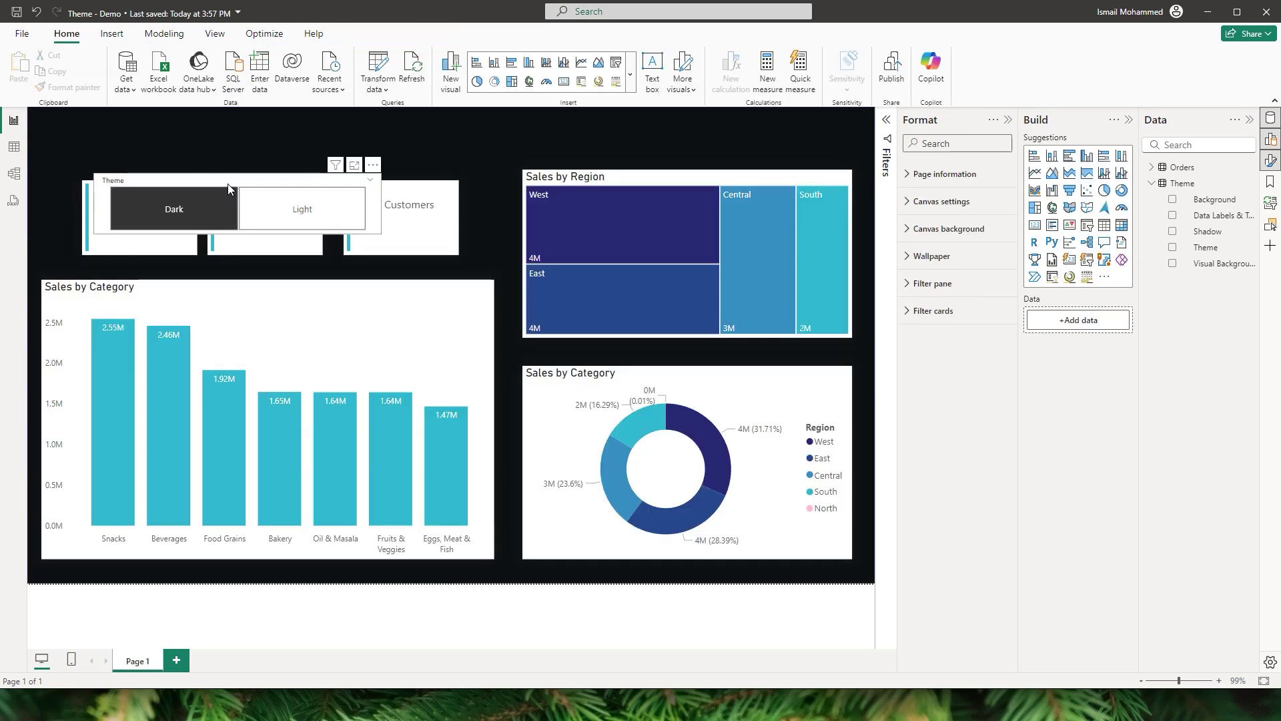
Shrink the Theme slicer, move it to the top right and hide its header
click(646, 135)
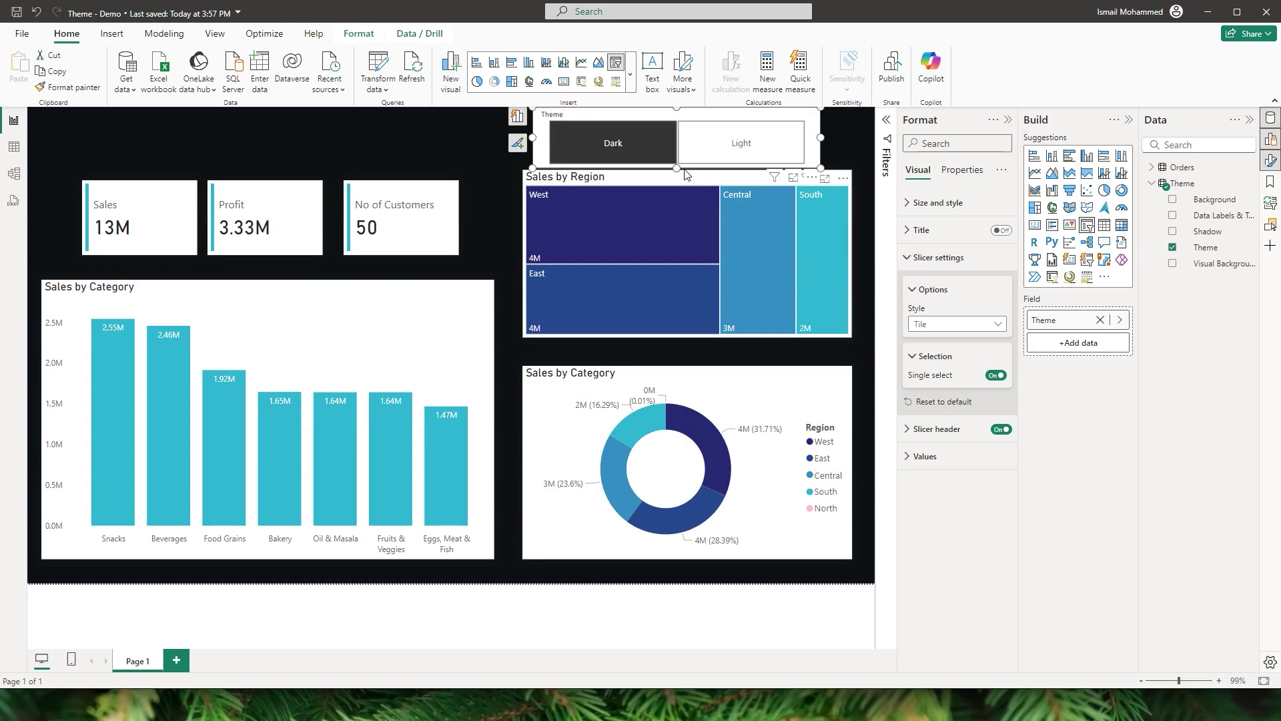
drag(678, 169, 678, 149)
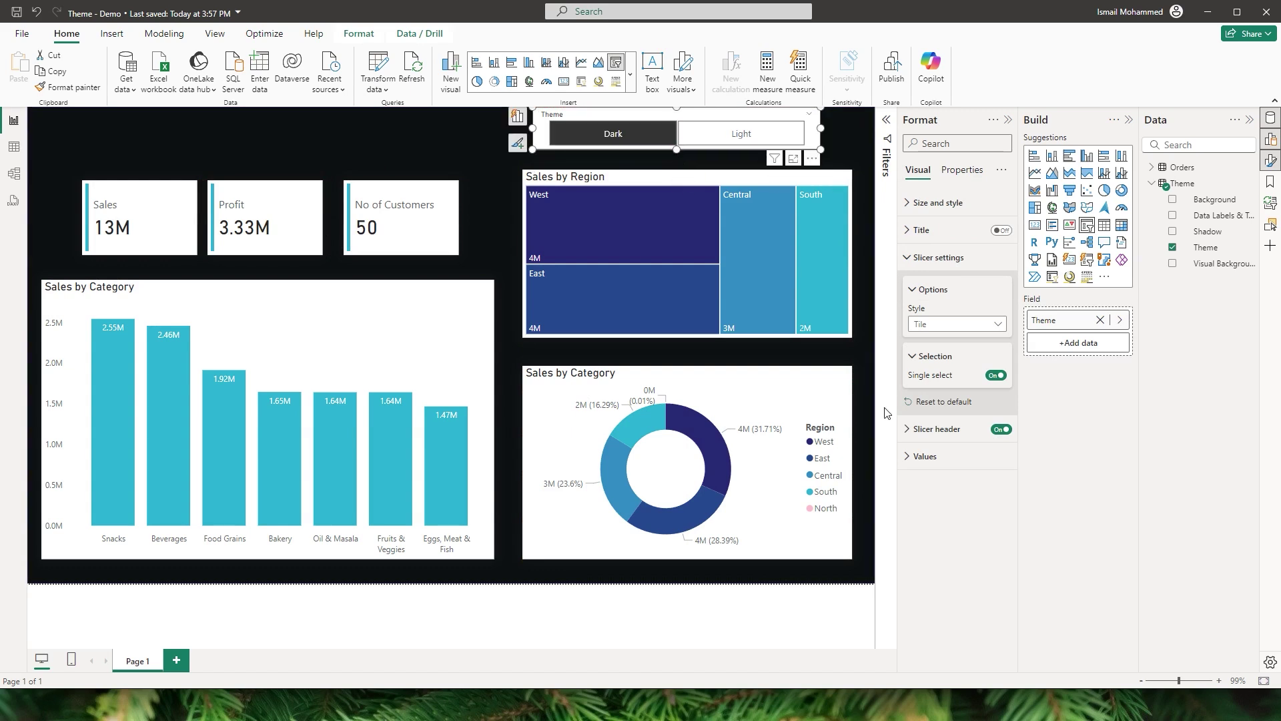
click(1003, 430)
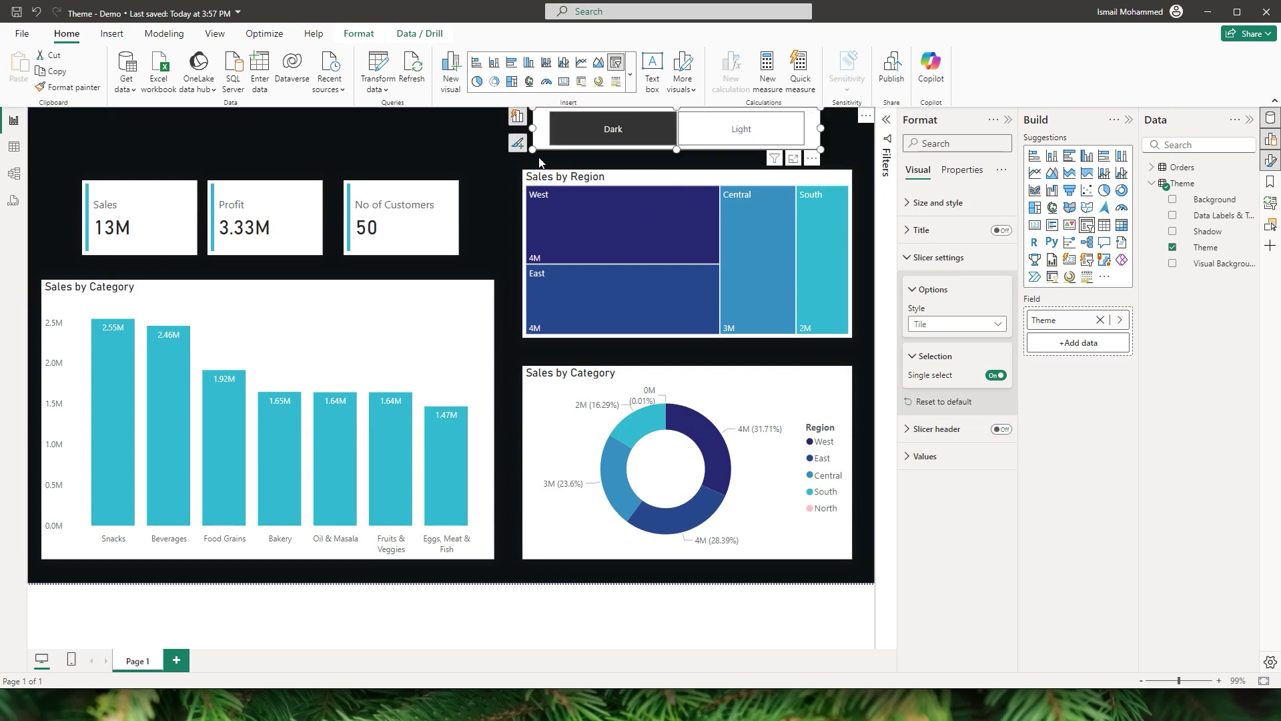
drag(531, 150, 759, 145)
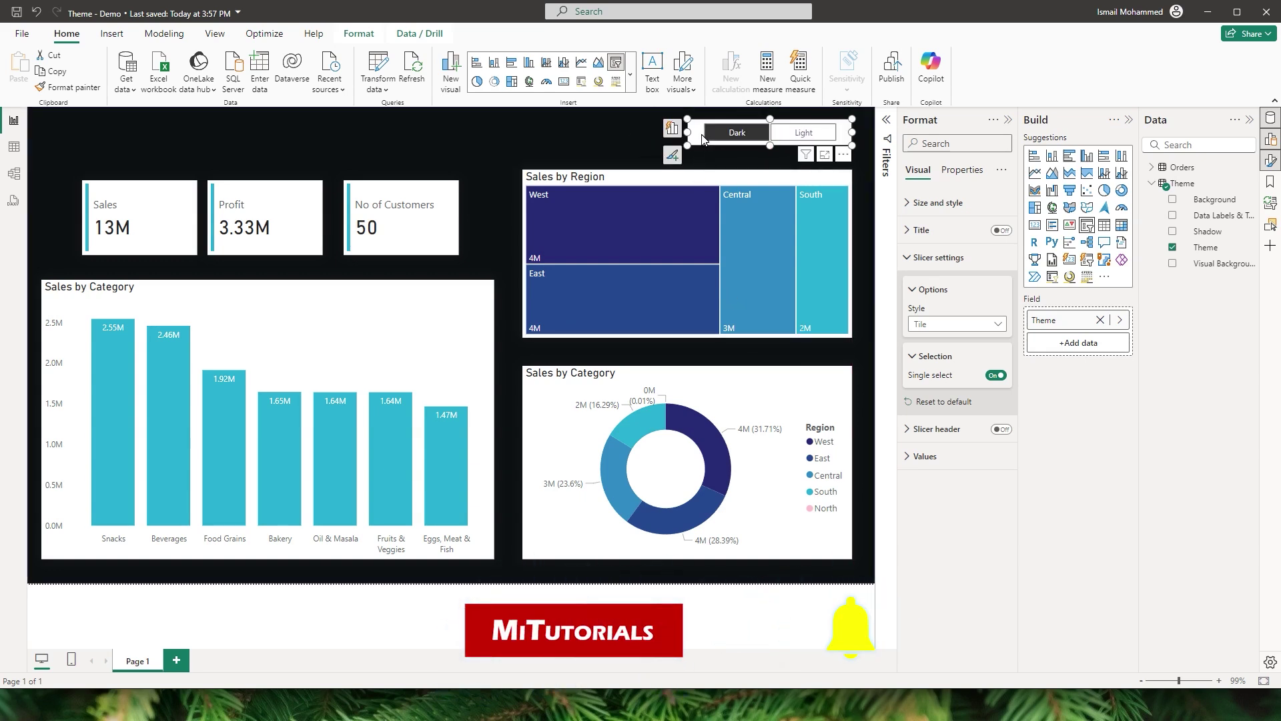
Make the slicer background 100% transparent and test the Light and Dark tiles
click(934, 202)
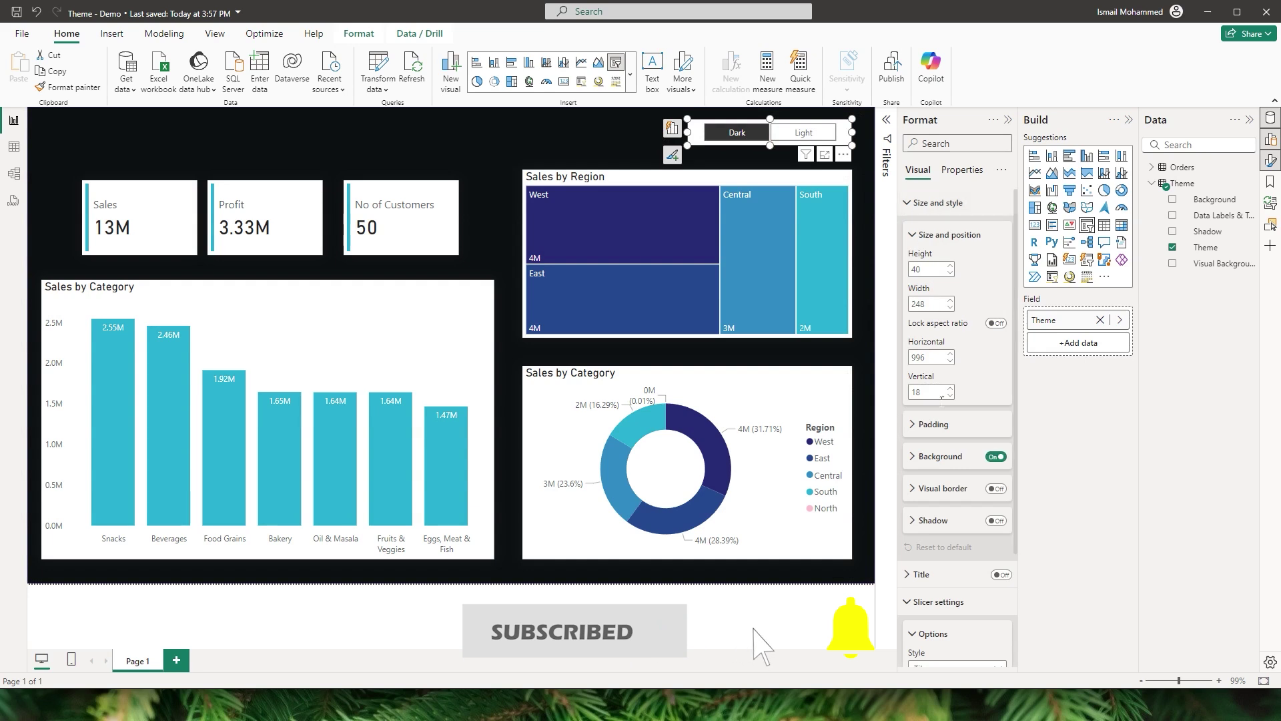
click(912, 234)
click(939, 298)
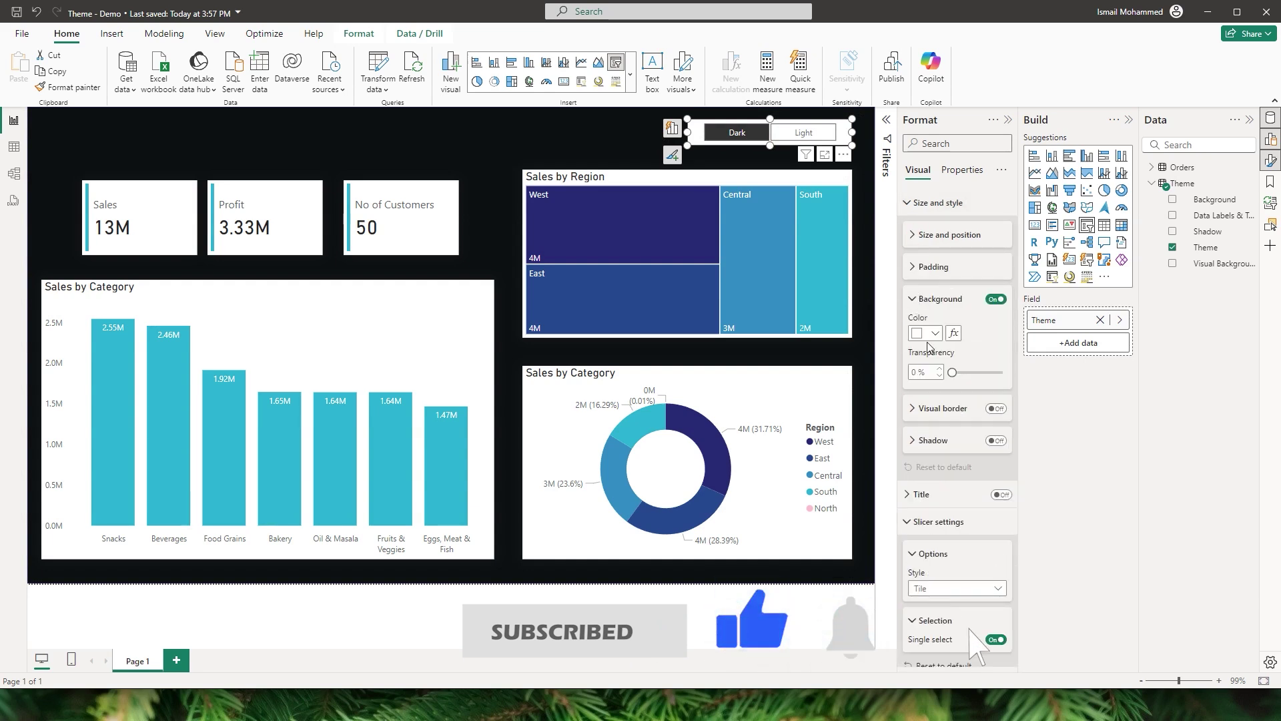
drag(952, 371, 1025, 382)
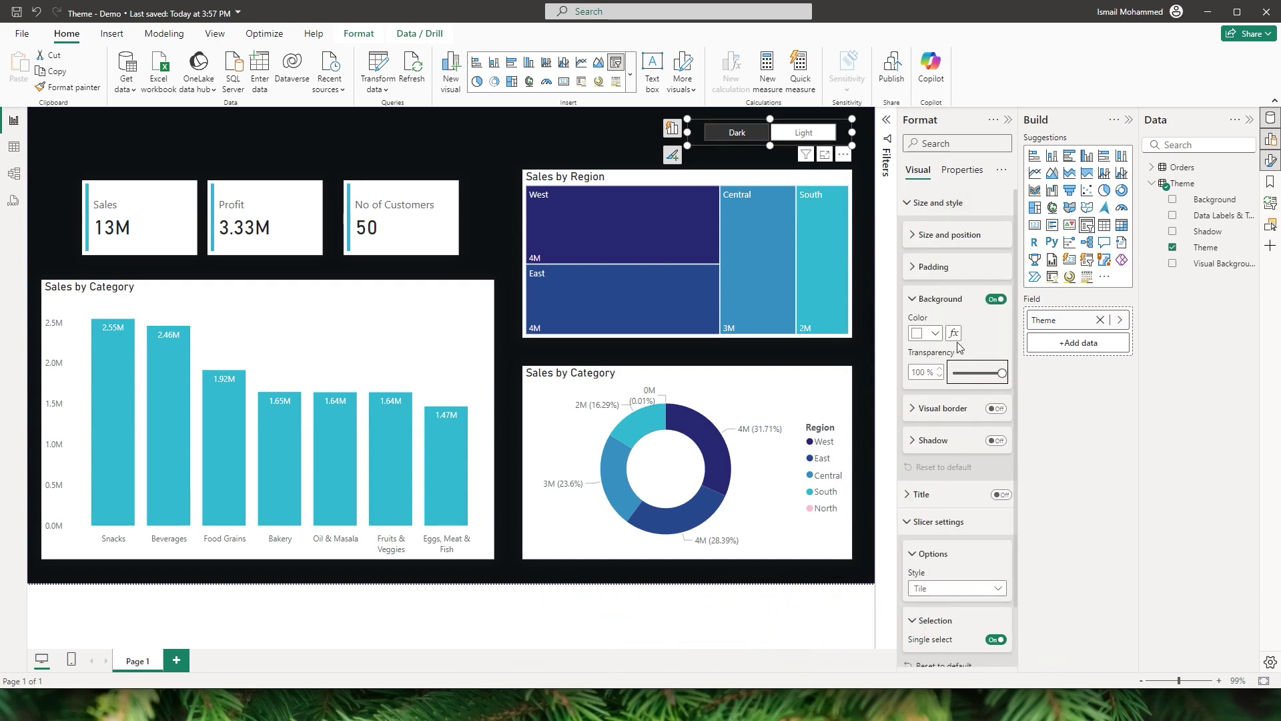
drag(692, 150, 696, 142)
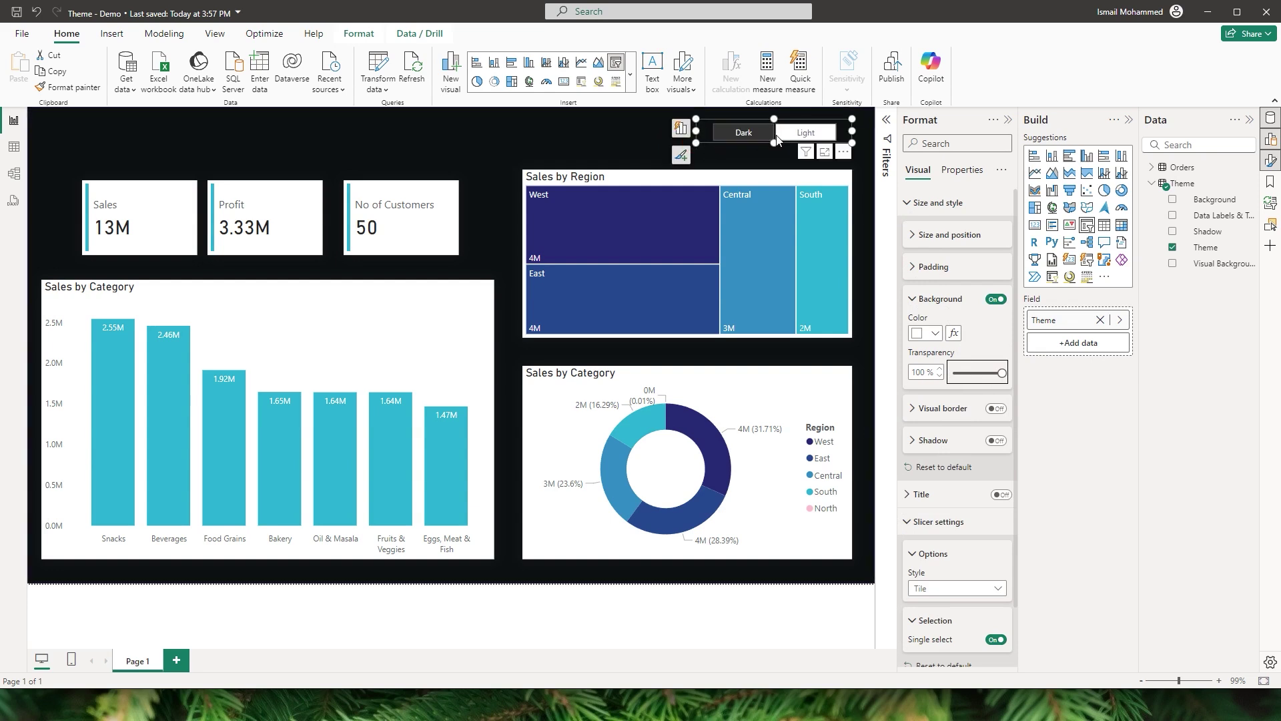
click(801, 132)
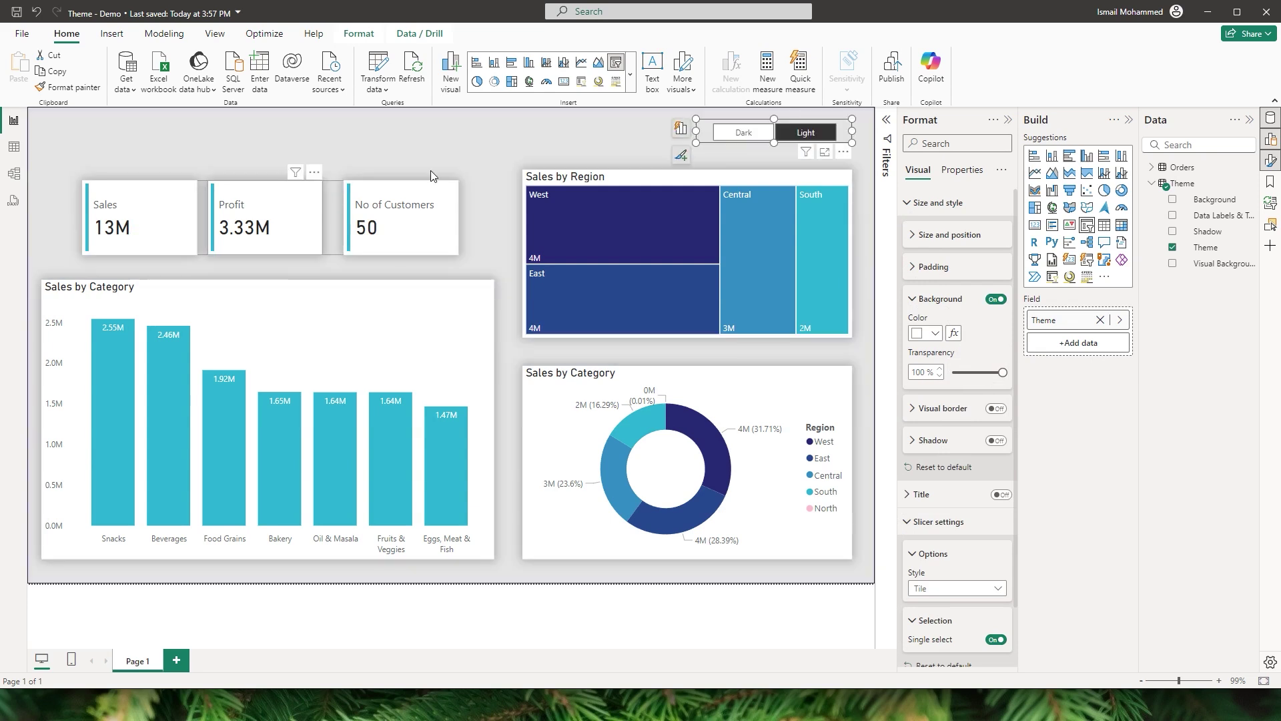
click(745, 135)
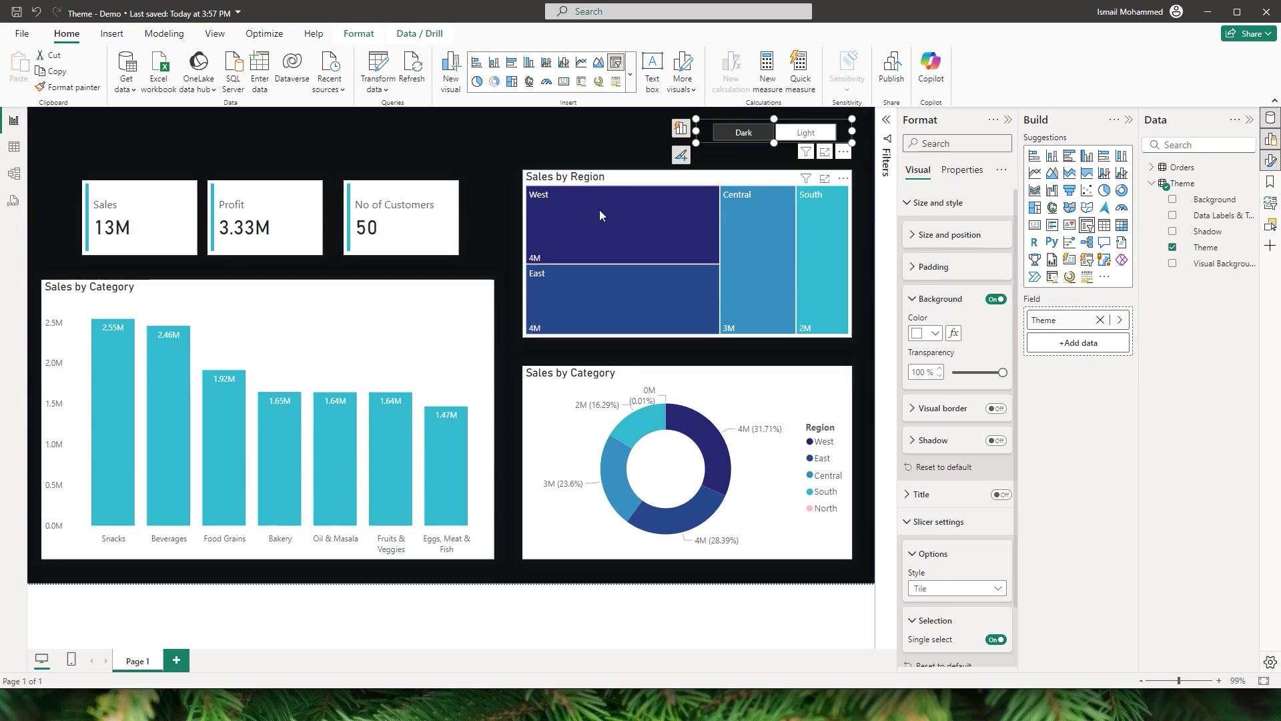
click(286, 310)
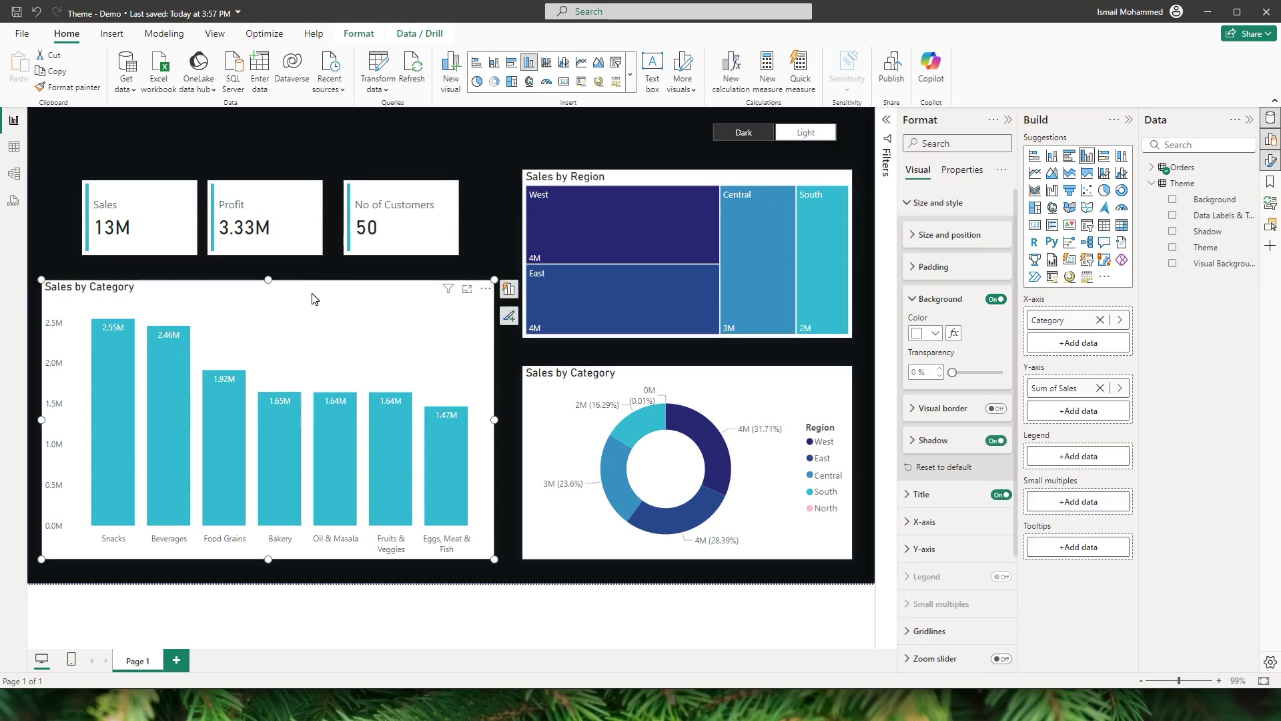
Drive the bar chart's background colour from the Field value Theme > Visual Background
click(909, 204)
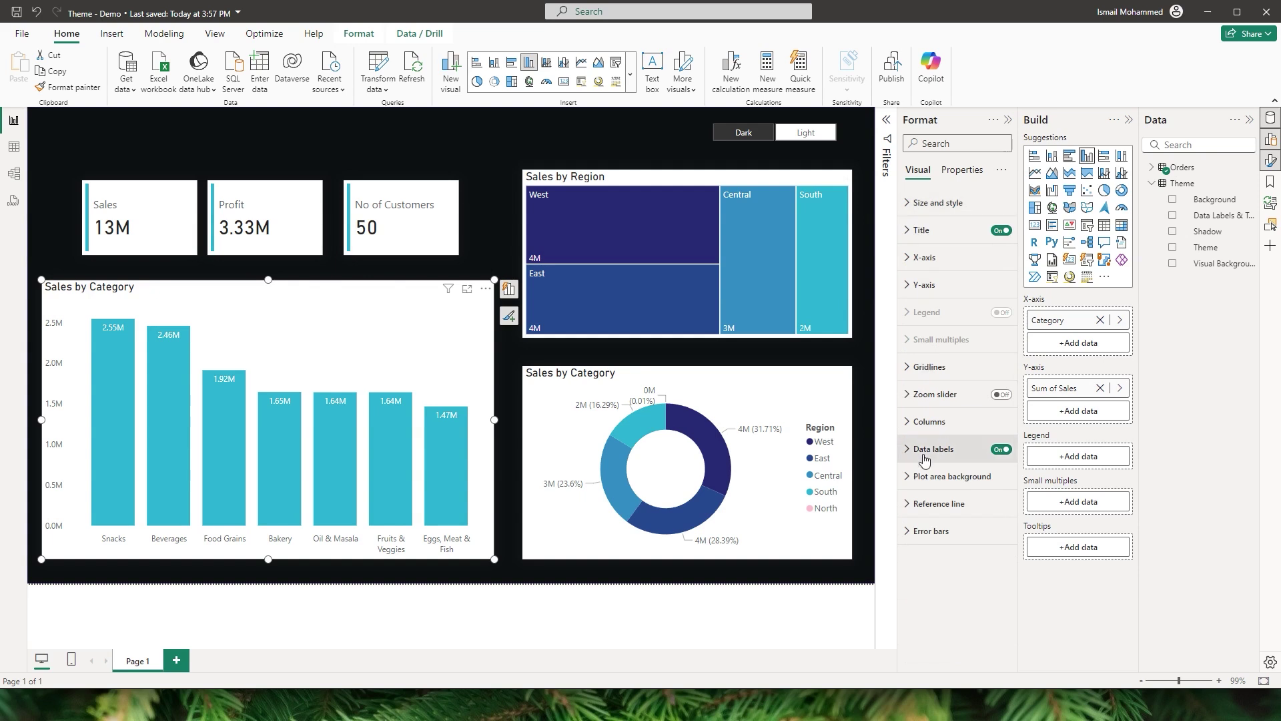
click(934, 203)
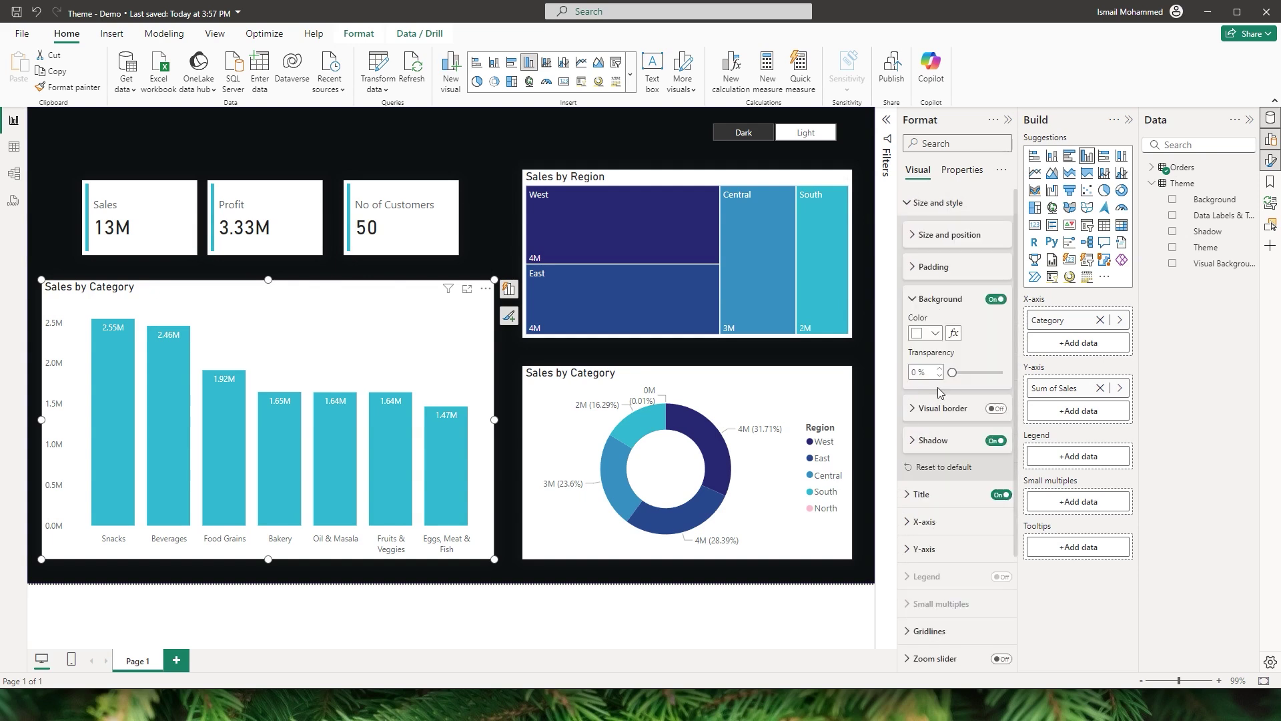
click(954, 334)
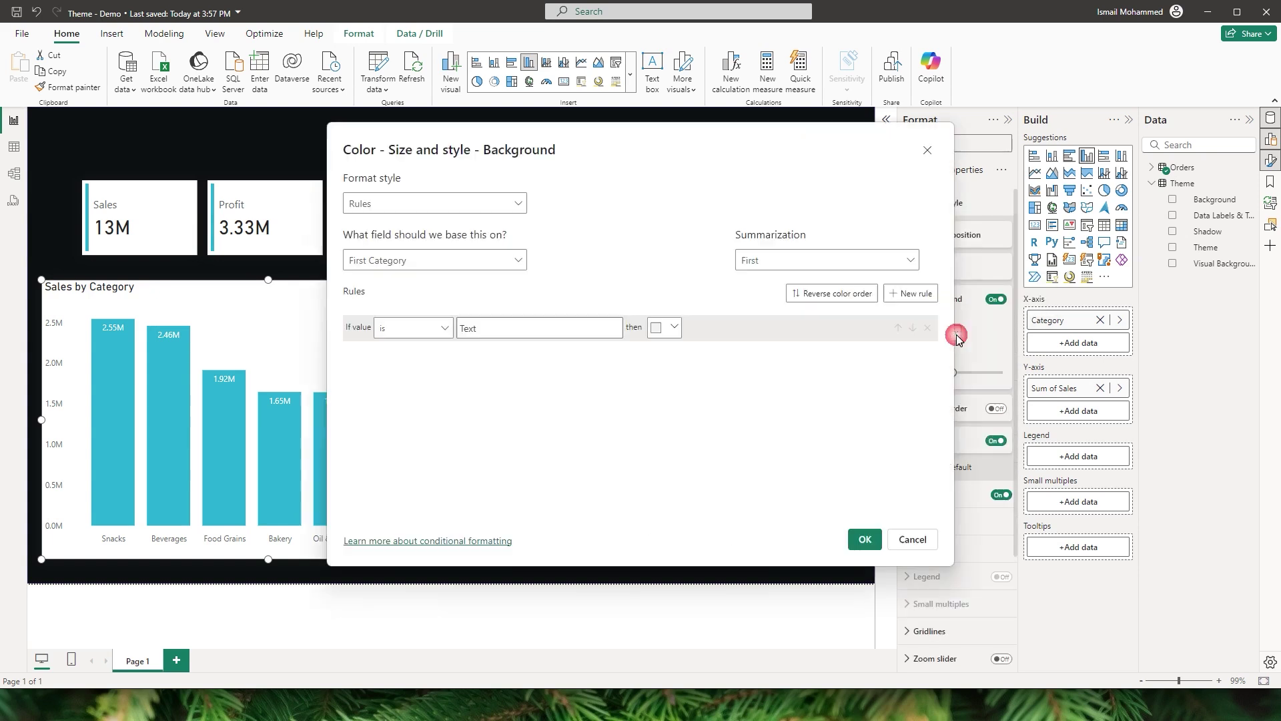
click(524, 211)
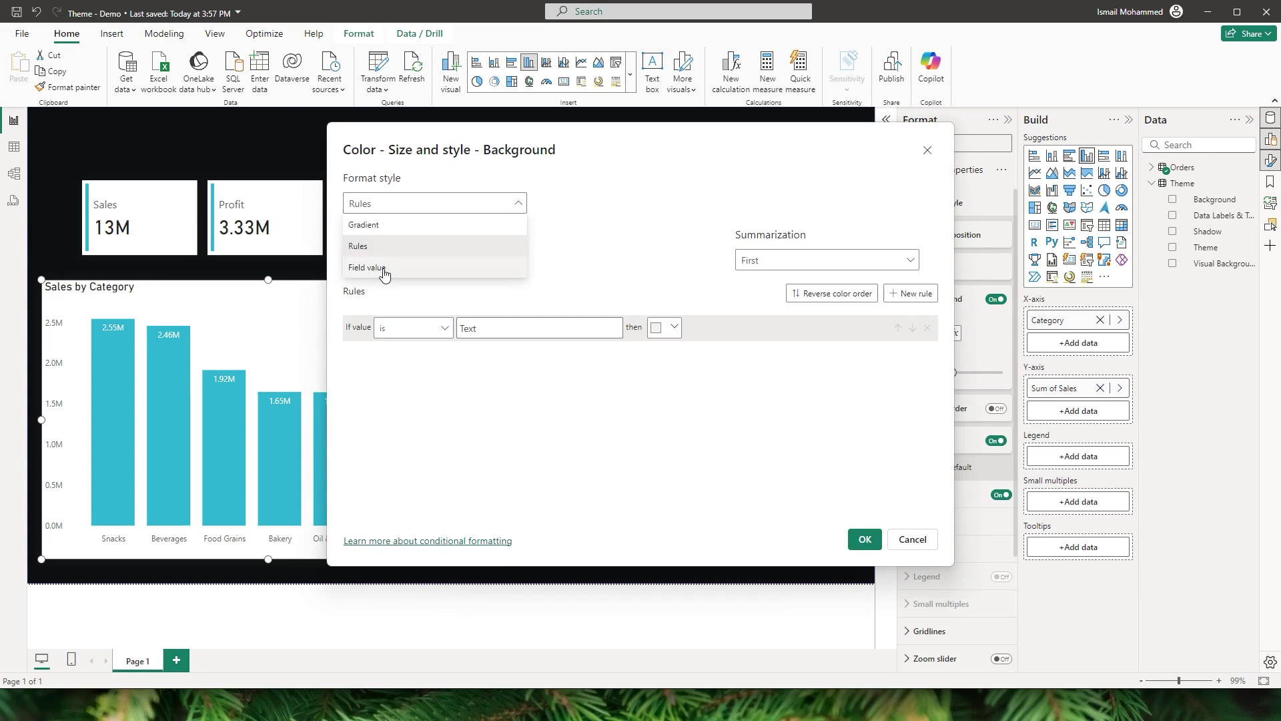
click(383, 274)
click(516, 262)
click(355, 322)
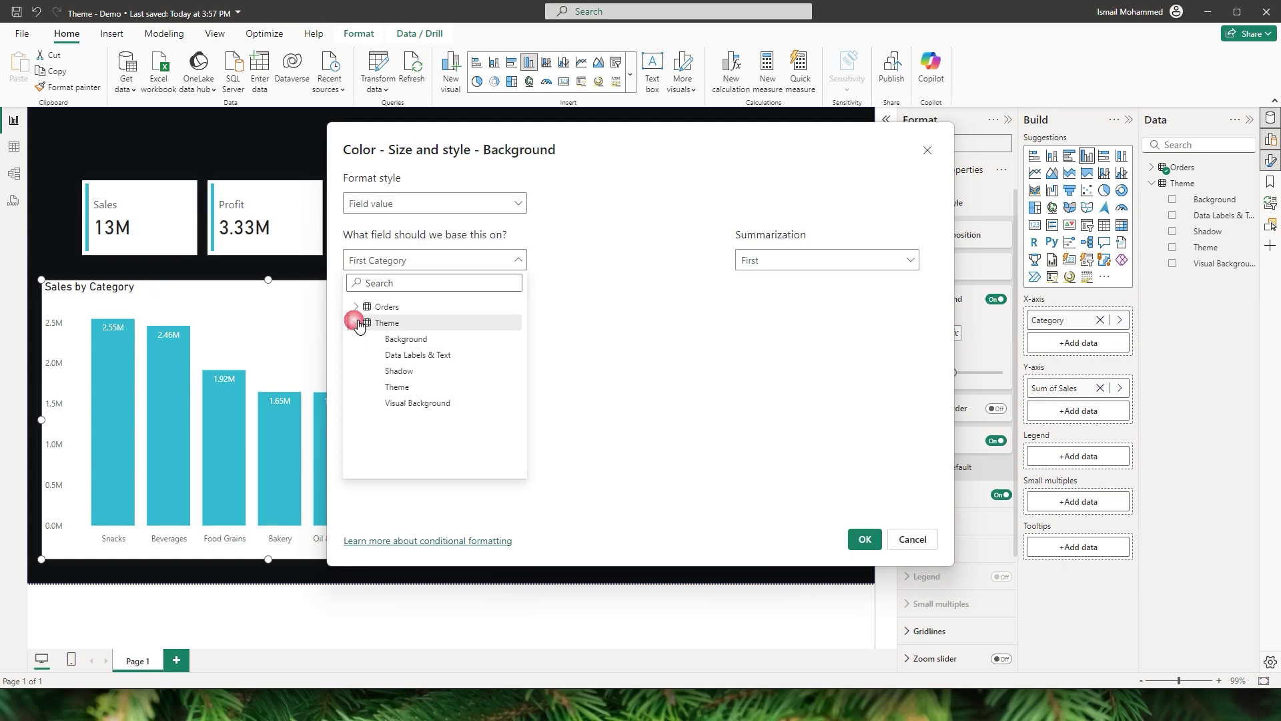
click(419, 407)
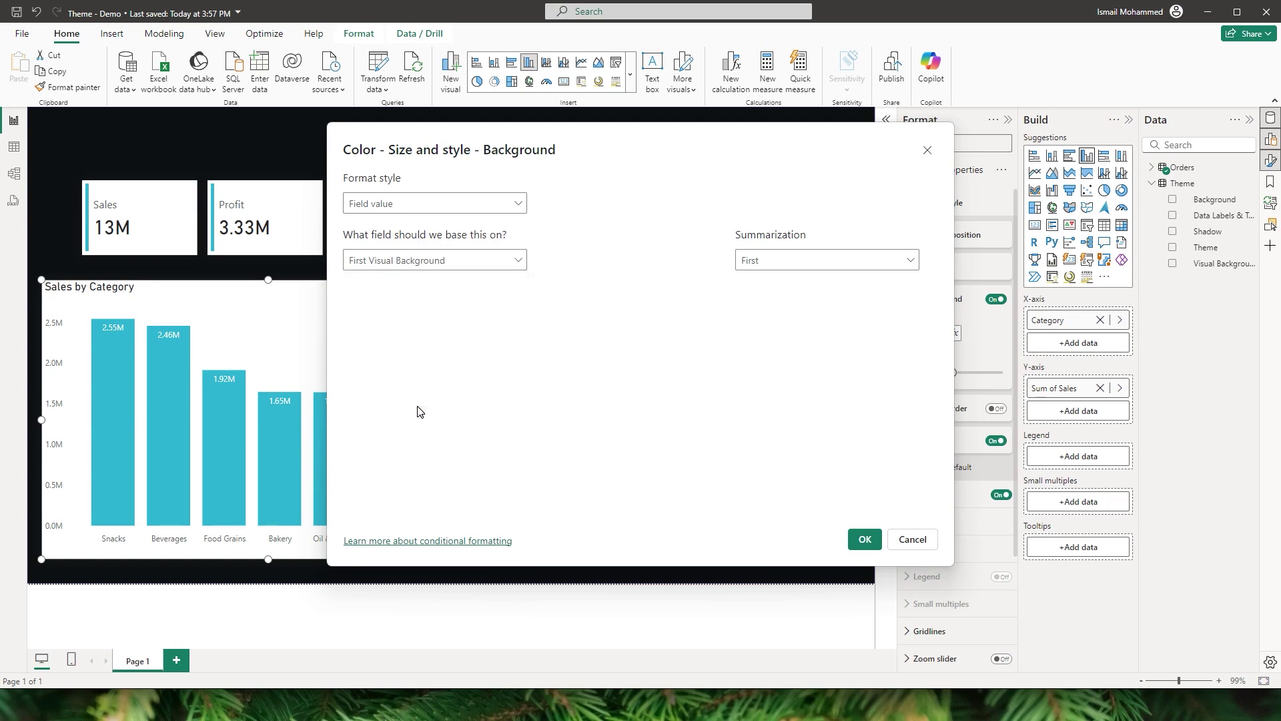
click(864, 539)
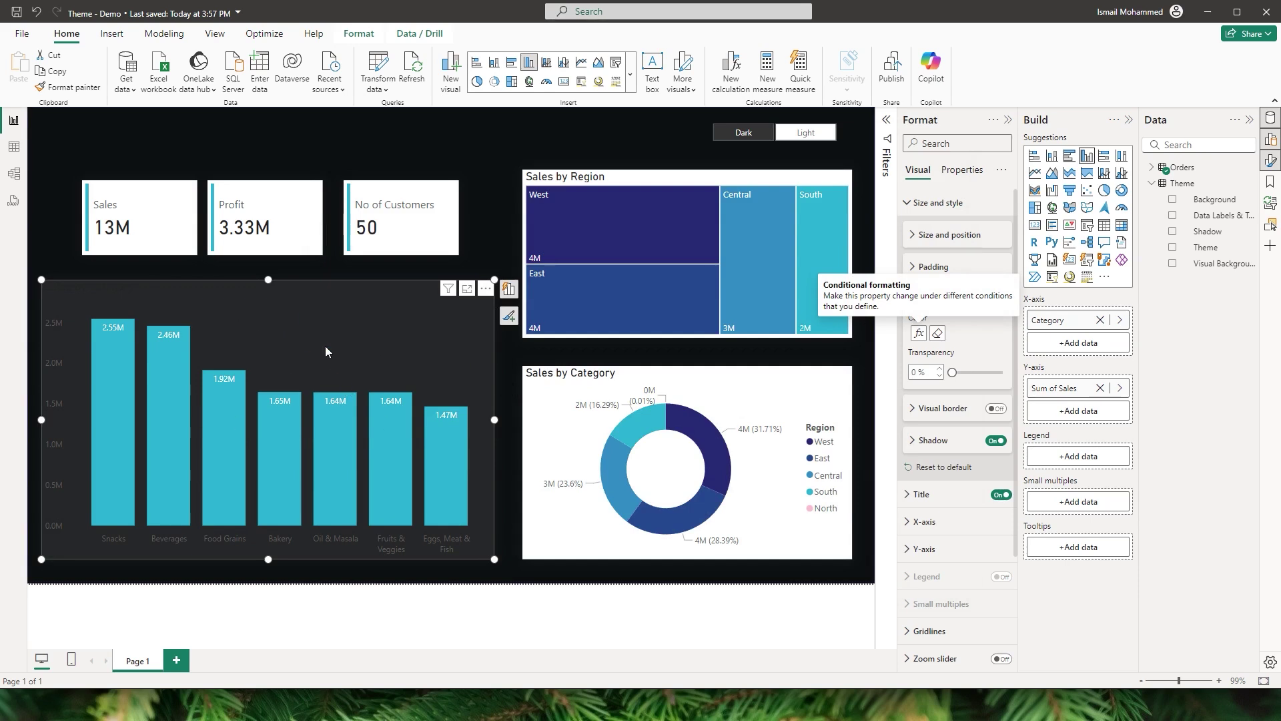
Colour the bar chart's x-axis labels by the Field value Theme > Data Labels & Text
click(911, 204)
click(924, 258)
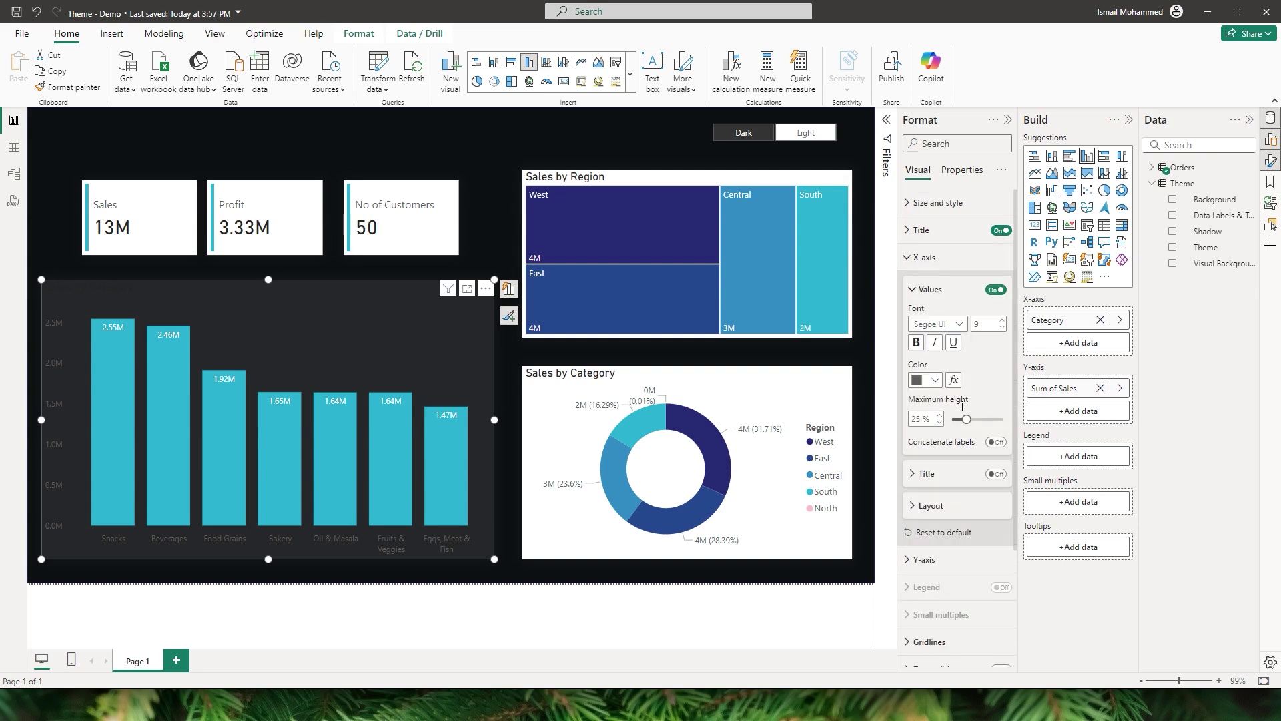
click(953, 381)
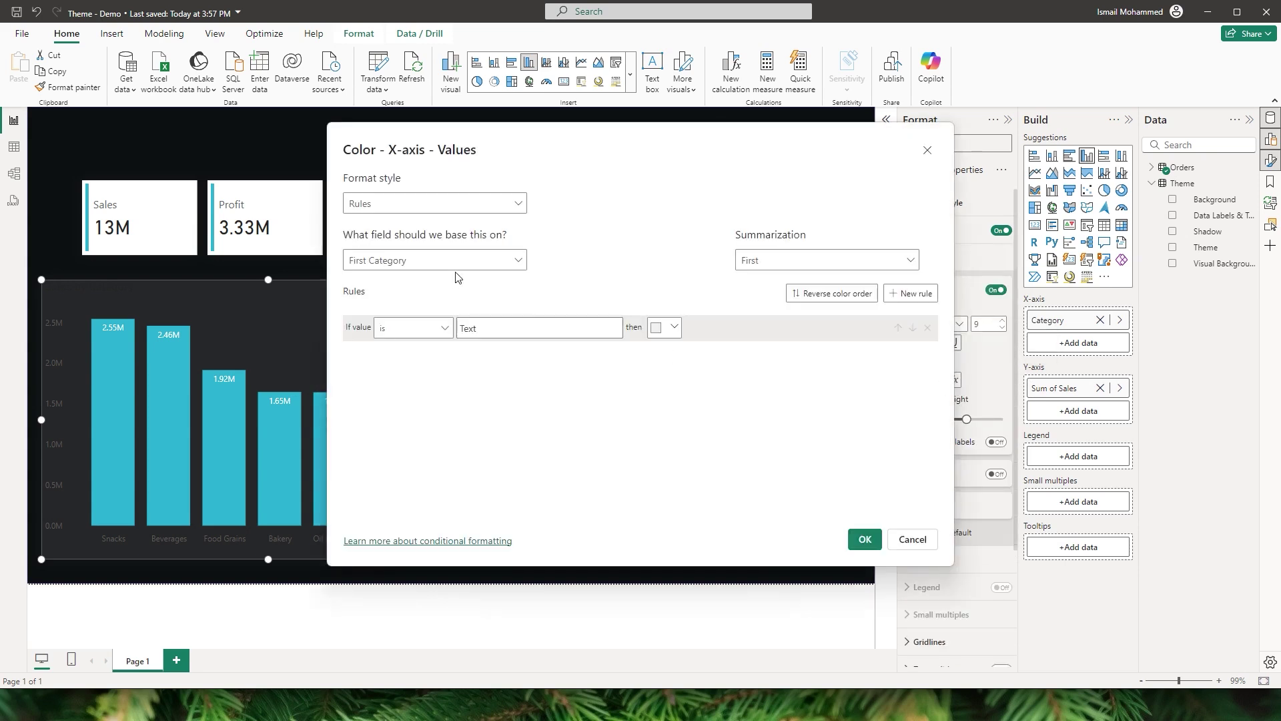
click(515, 208)
click(407, 267)
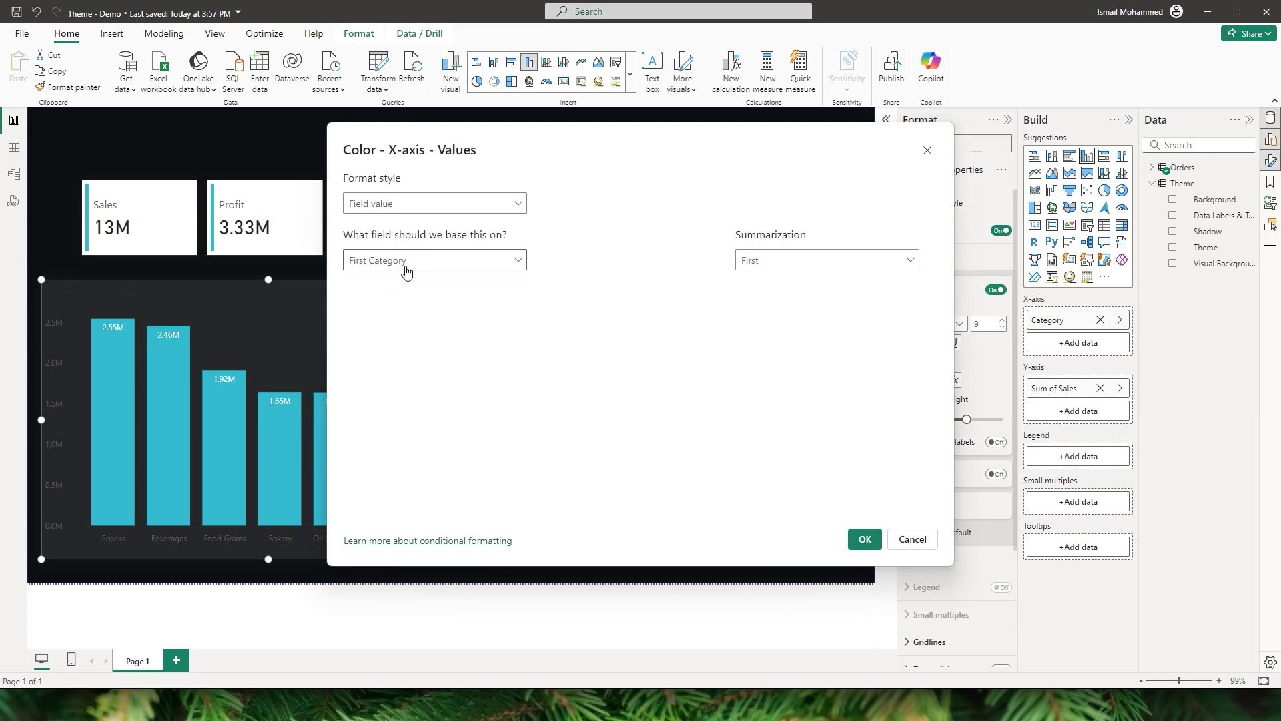
click(477, 268)
click(356, 322)
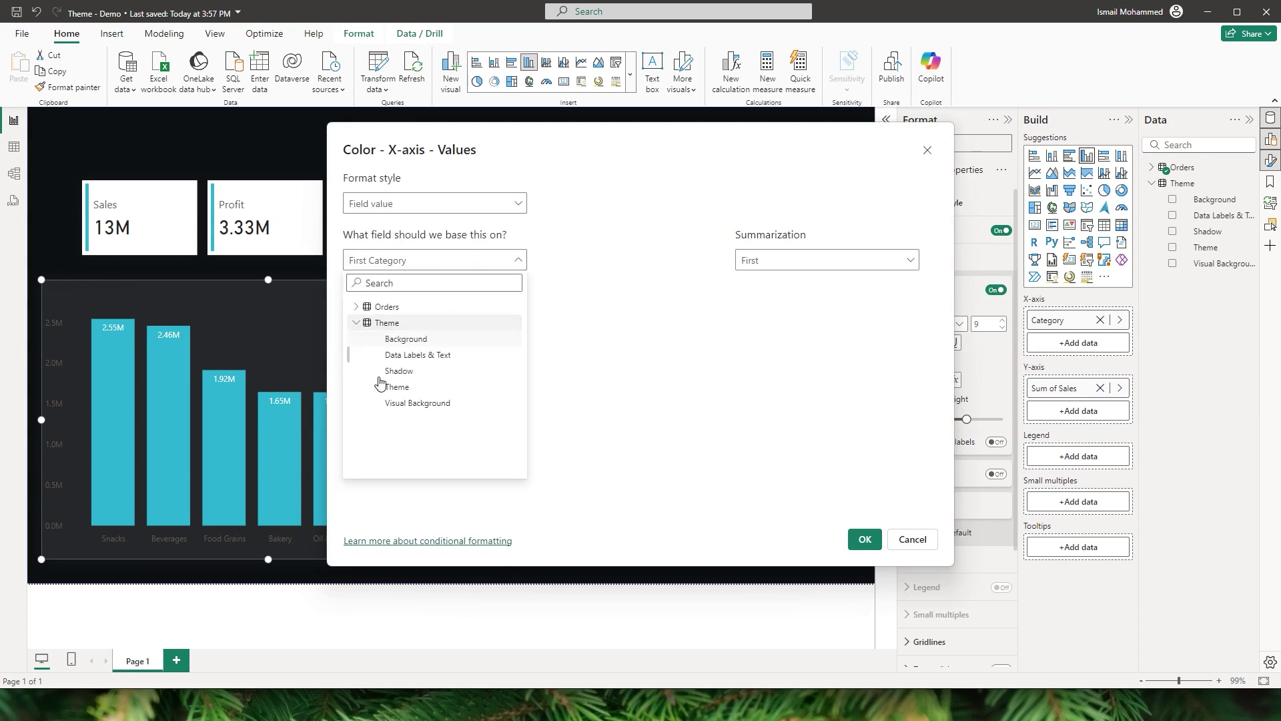
click(428, 357)
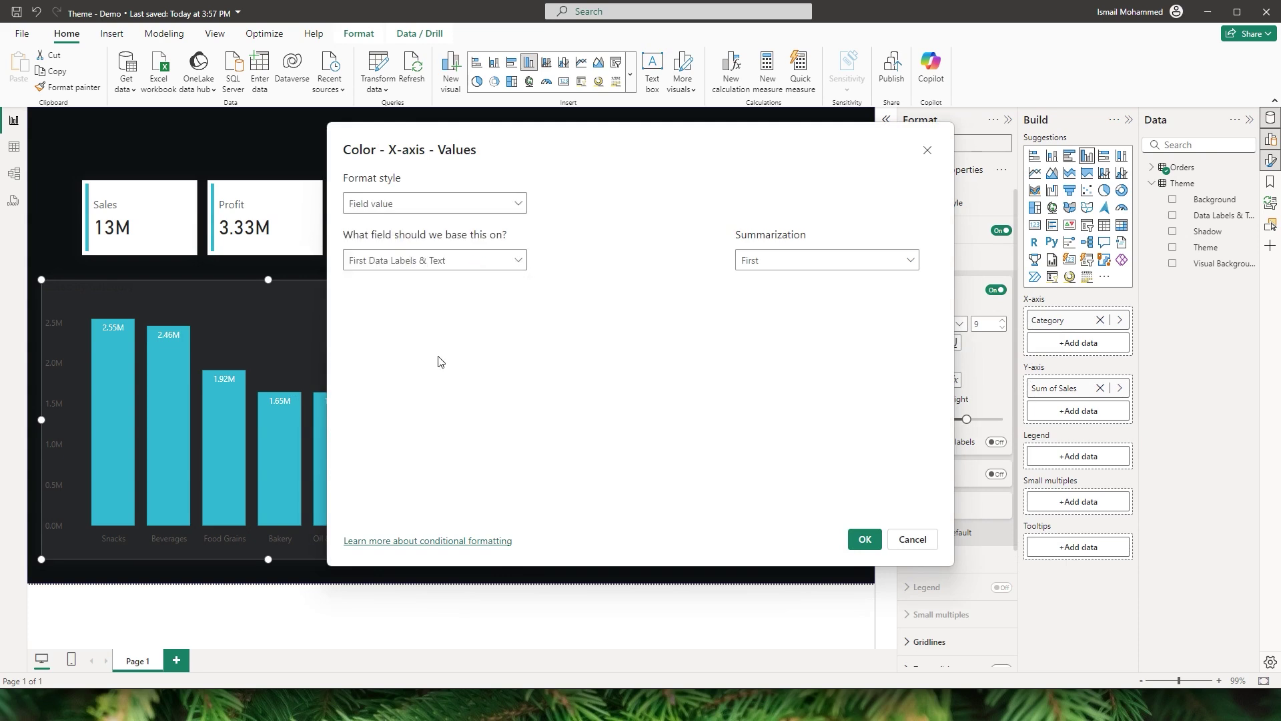
click(865, 540)
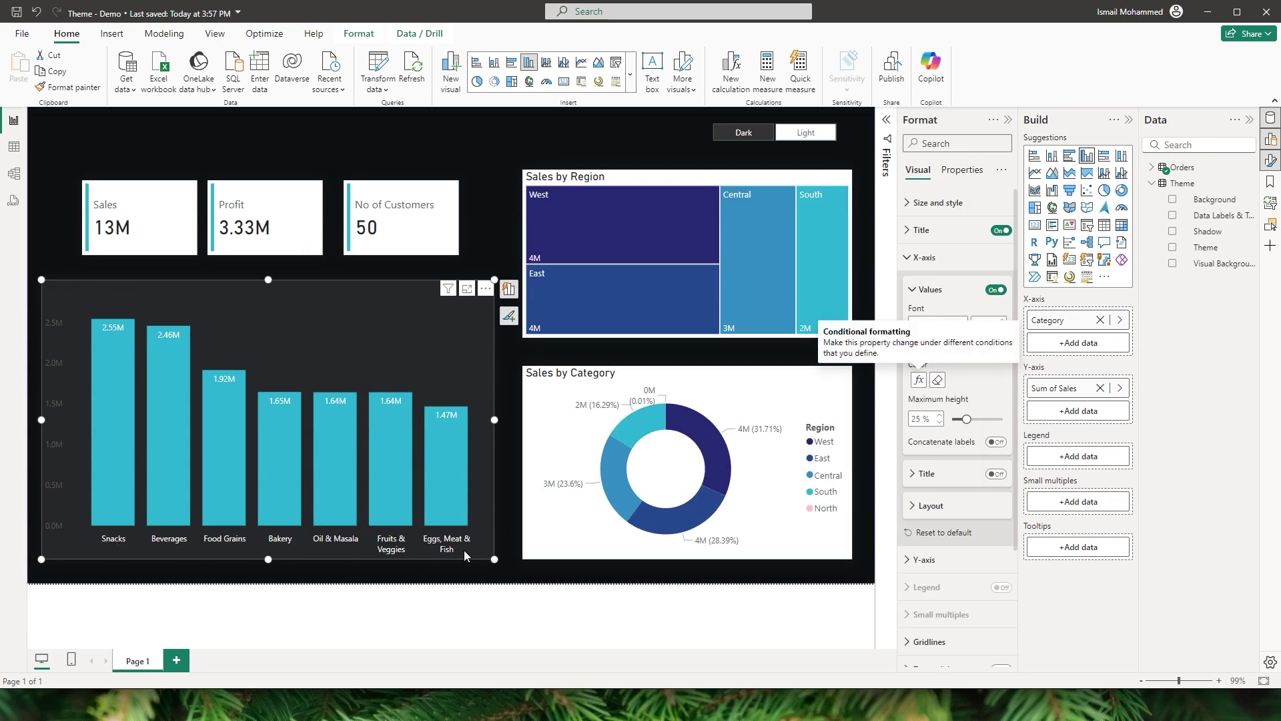
Colour the y-axis values by the same Theme > Data Labels & Text field
click(916, 259)
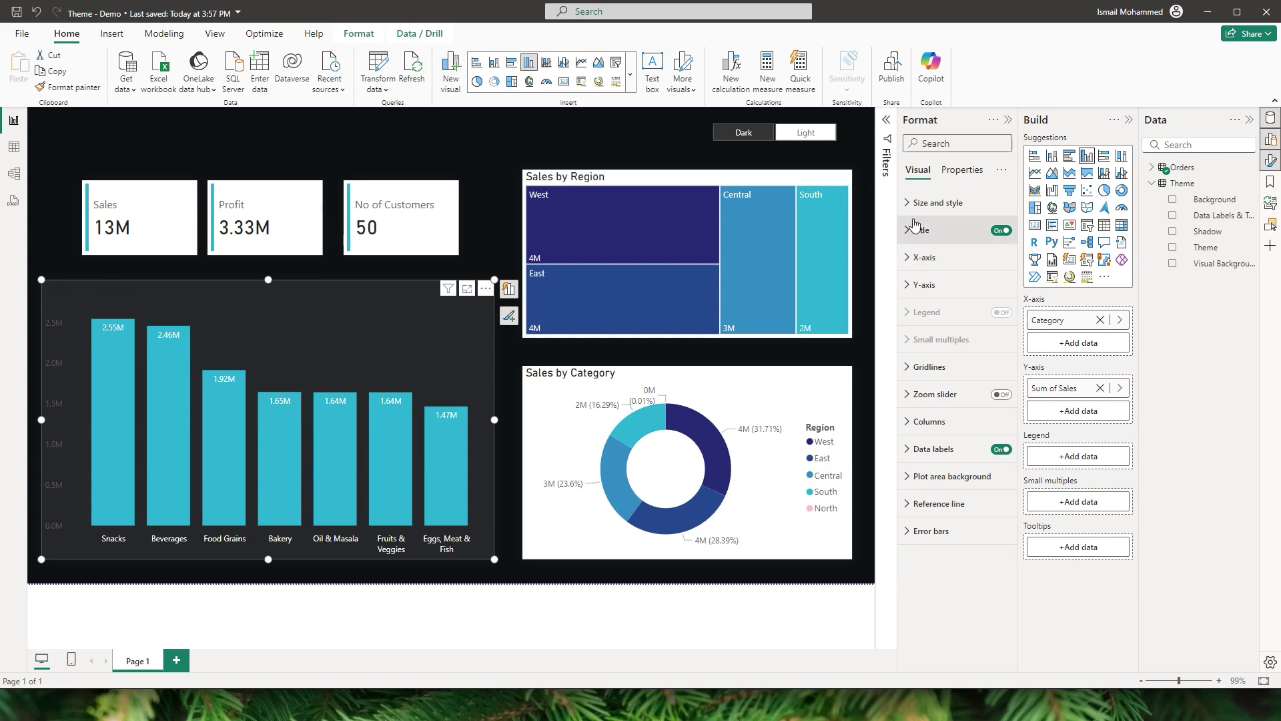
click(921, 284)
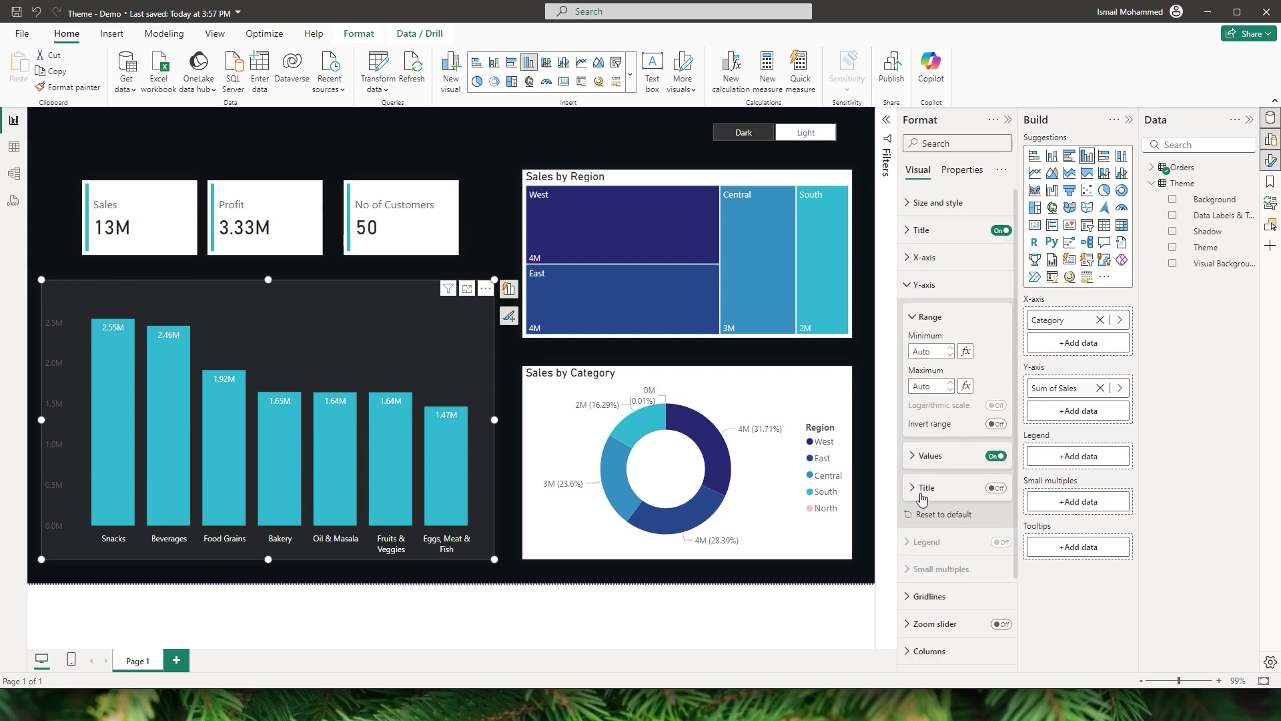
click(912, 461)
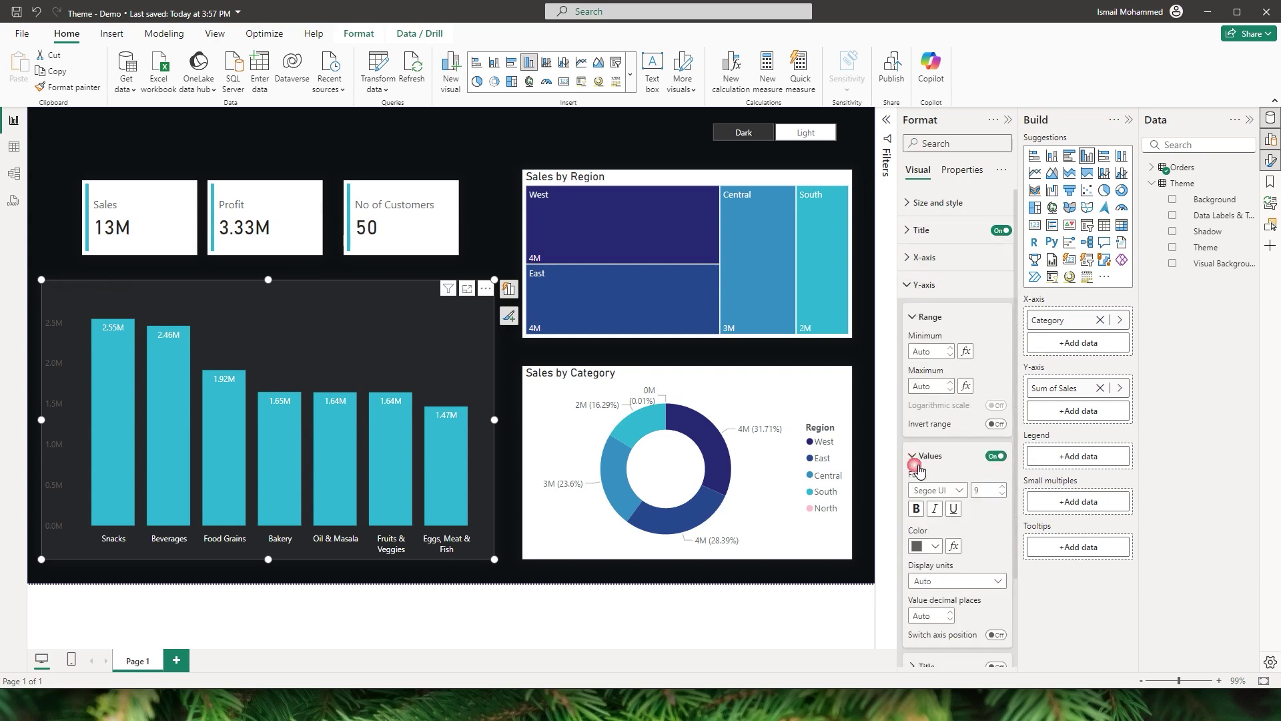
click(954, 545)
click(517, 203)
click(415, 267)
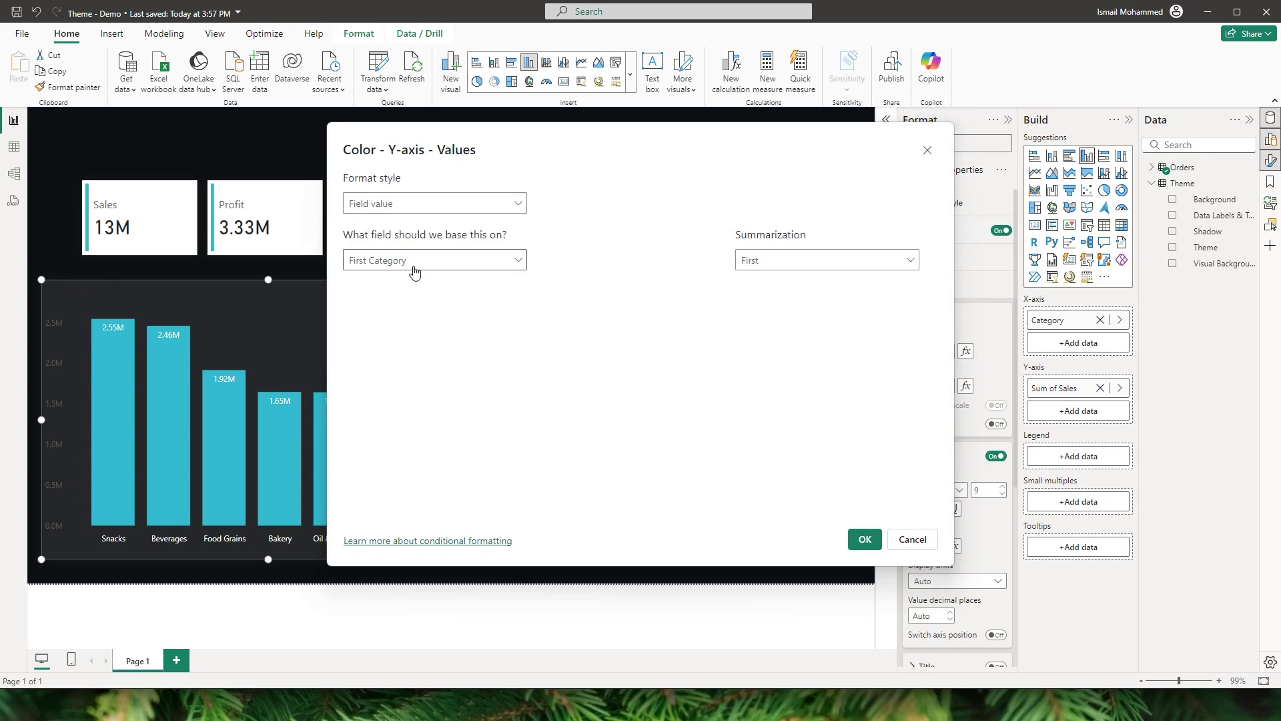
click(367, 322)
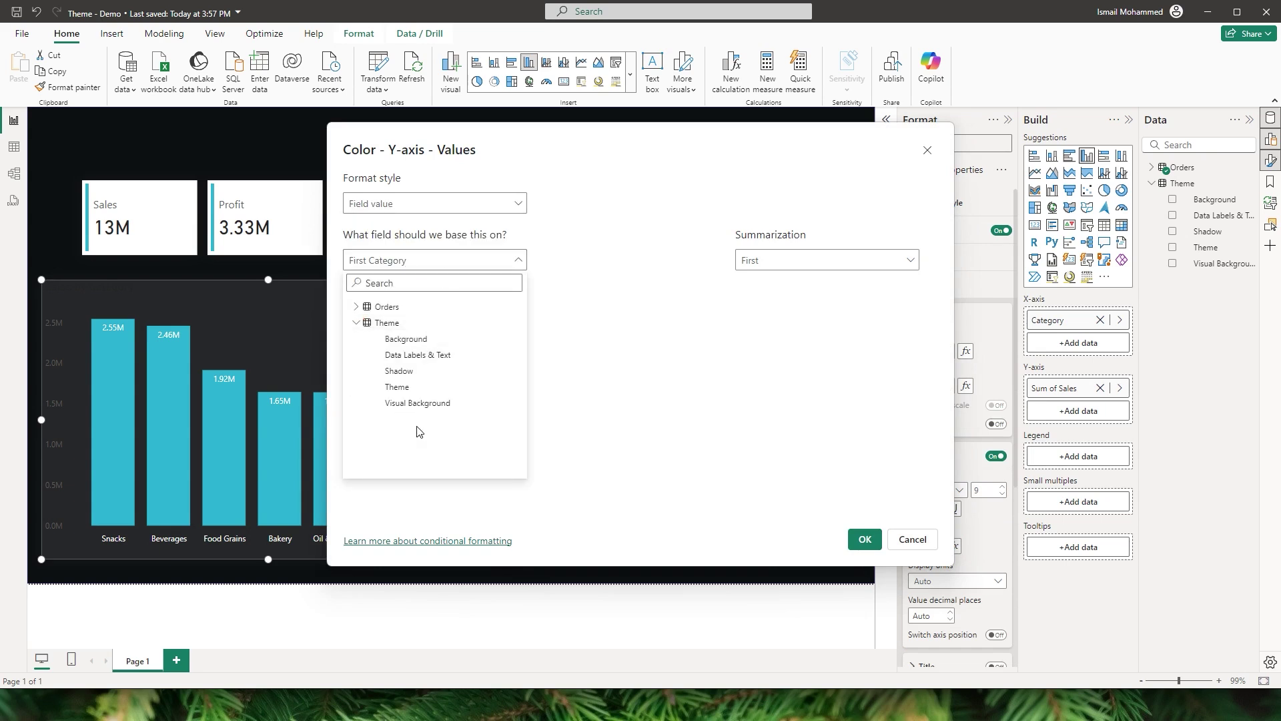
click(421, 355)
click(864, 538)
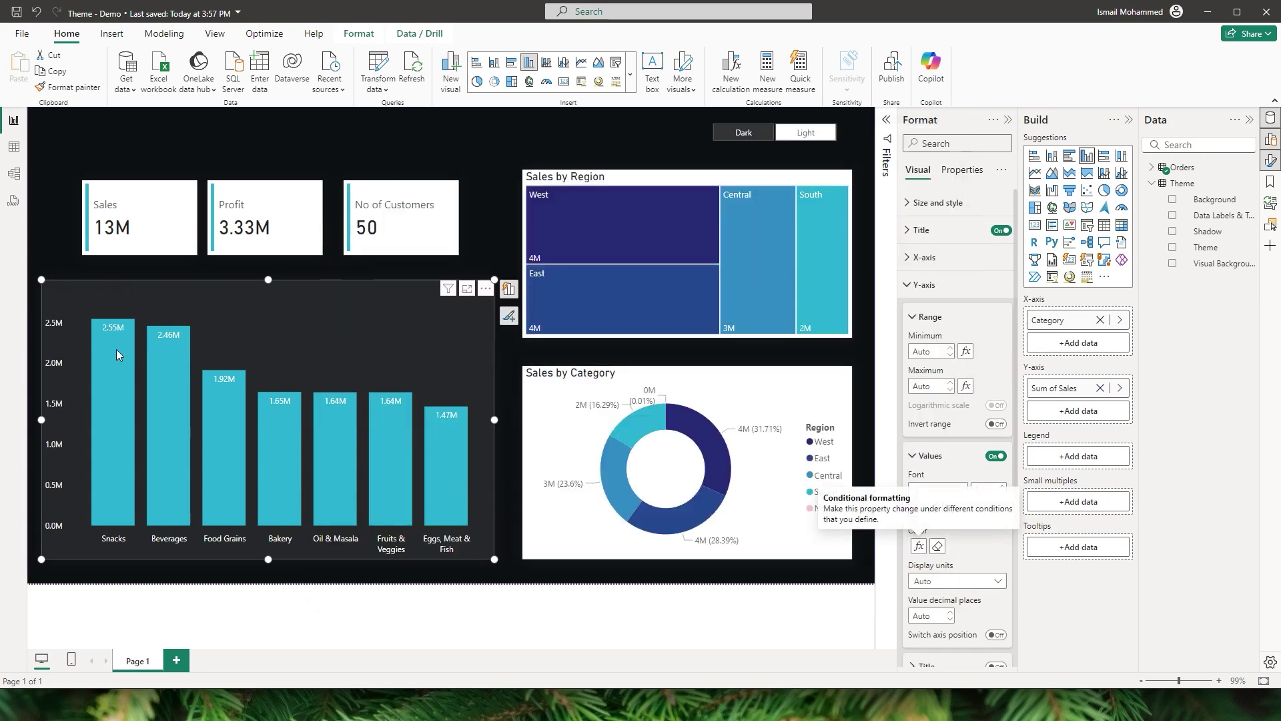
click(915, 285)
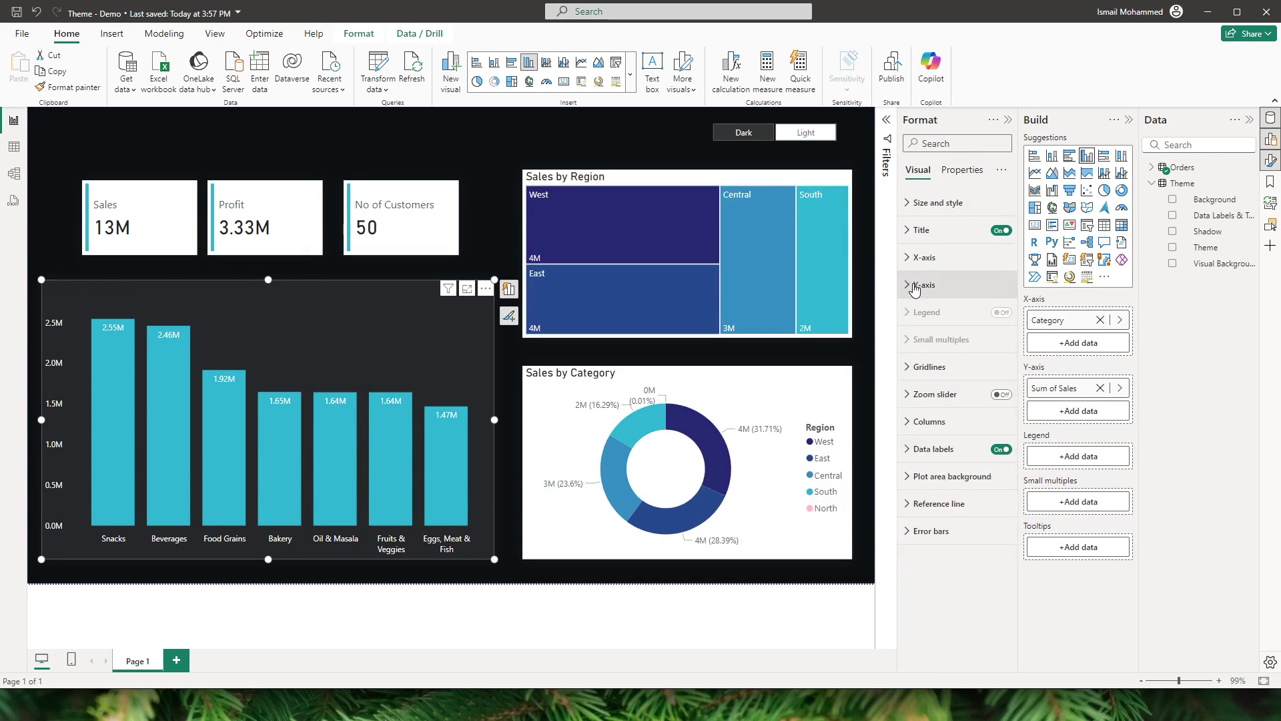
Expand the bar chart's Data labels > Value settings to reach the label colour
click(928, 449)
drag(1018, 327, 1016, 490)
click(933, 475)
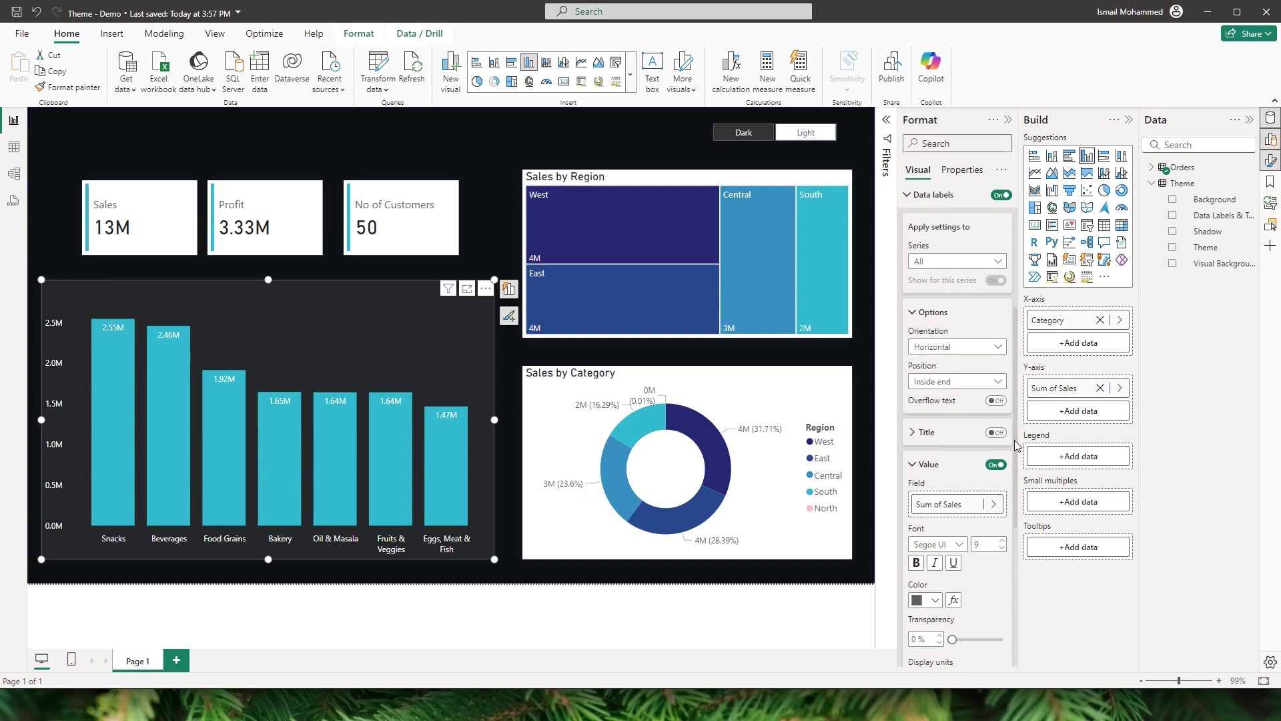
scroll(957, 467, down, 3)
click(935, 421)
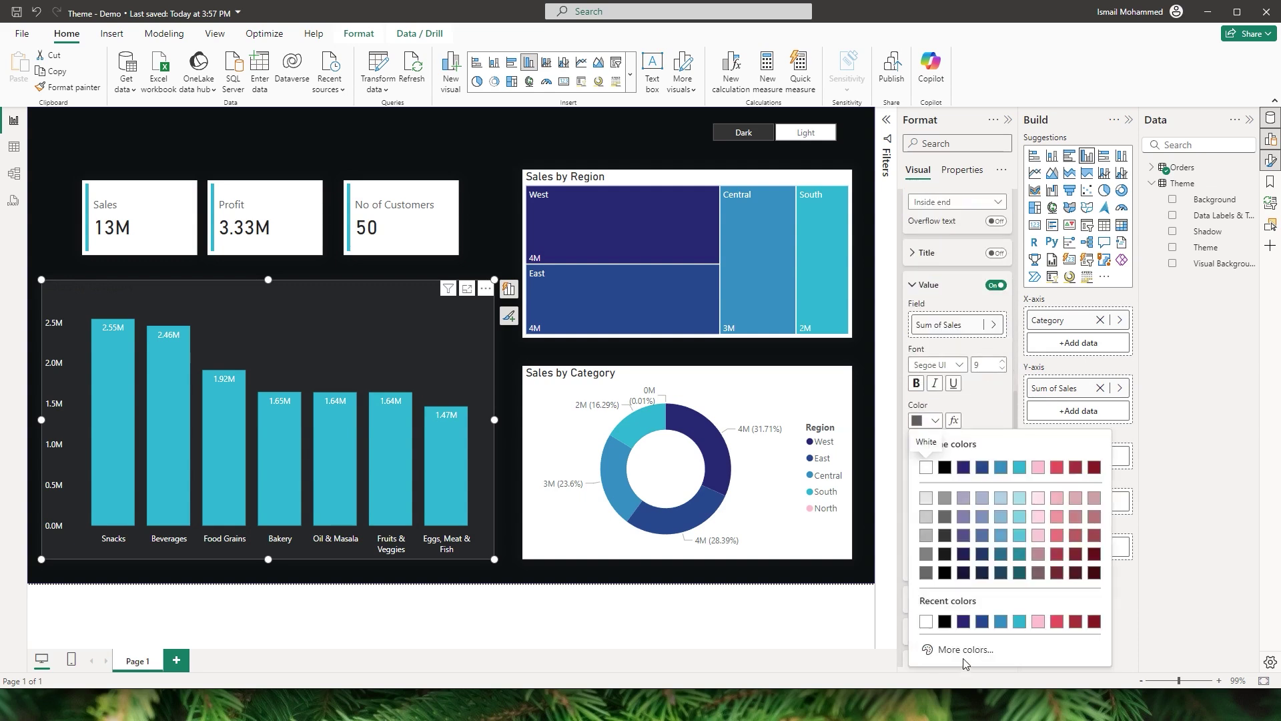
click(987, 428)
Colour the data label values by Theme > Data Labels & Text, then pick Light on the slicer
click(954, 422)
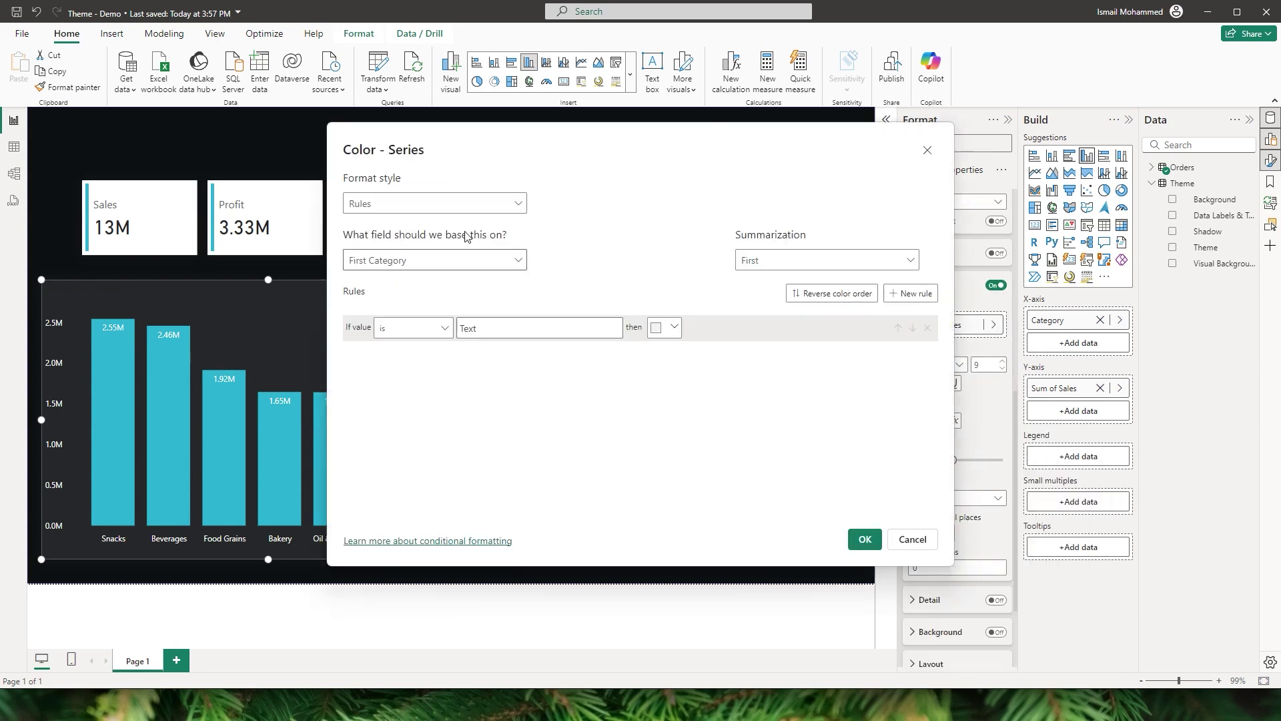
click(497, 203)
click(371, 267)
click(501, 266)
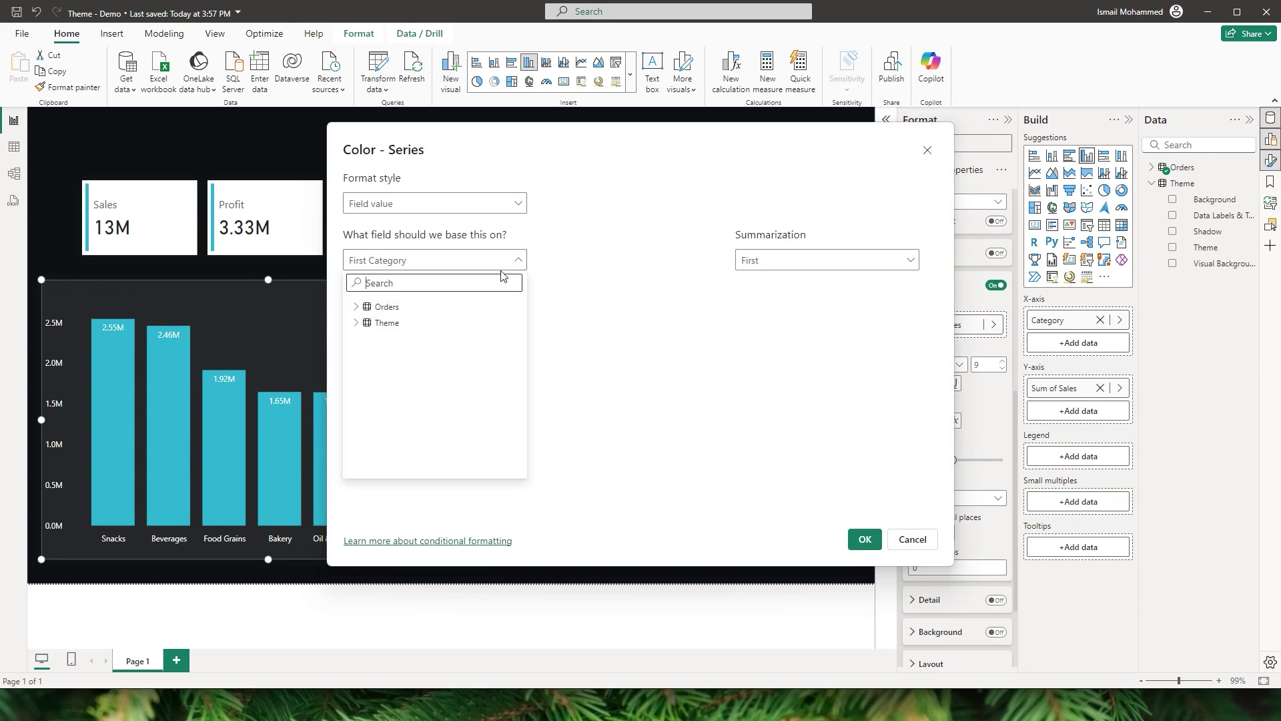
click(355, 322)
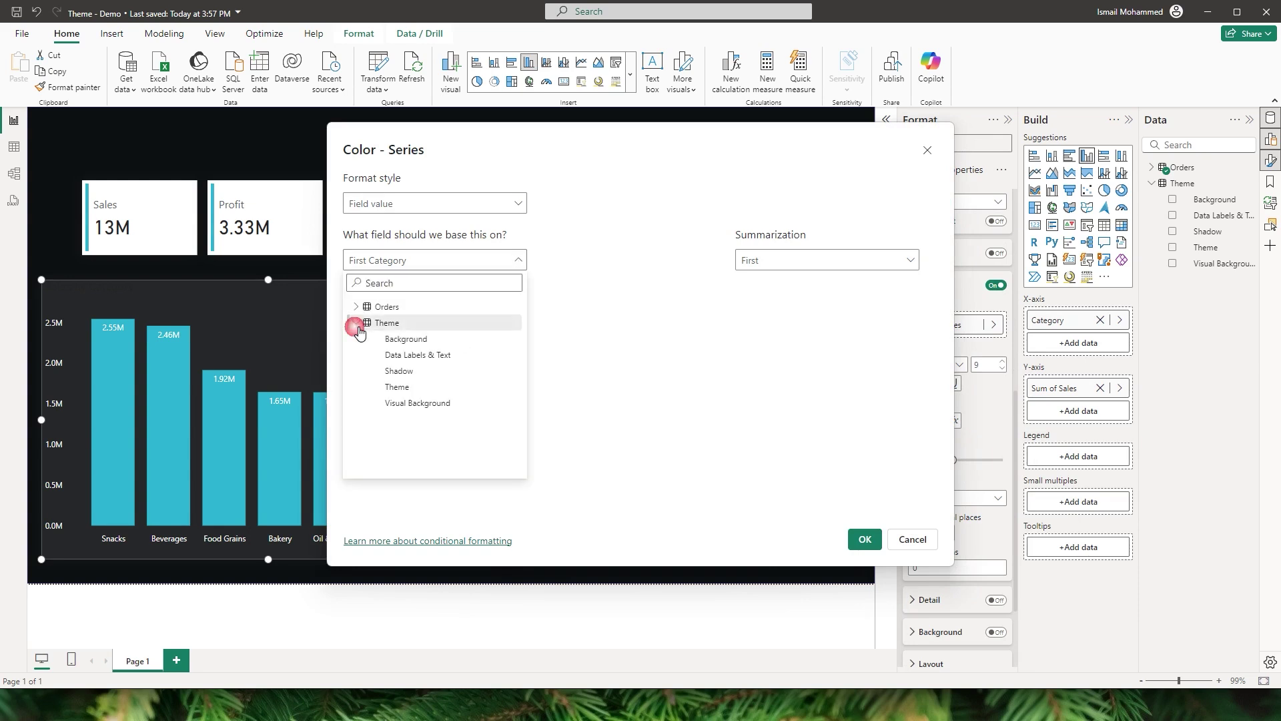
click(412, 356)
click(864, 538)
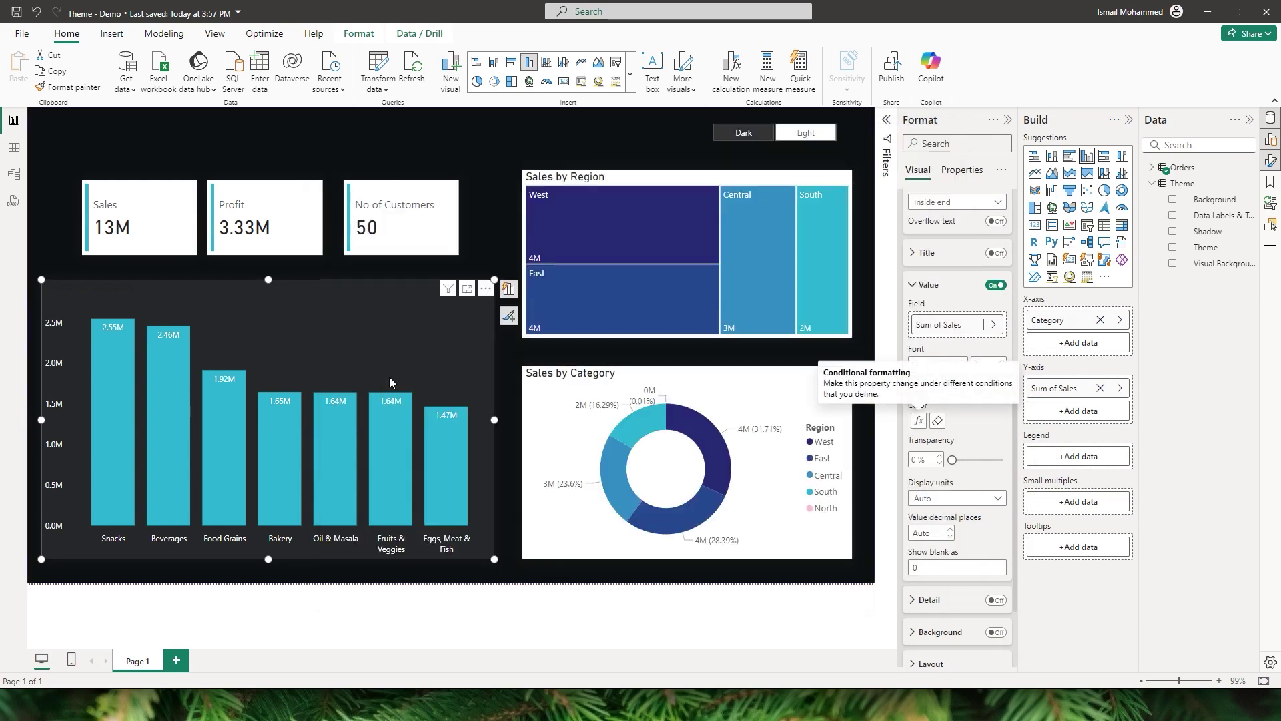
click(806, 132)
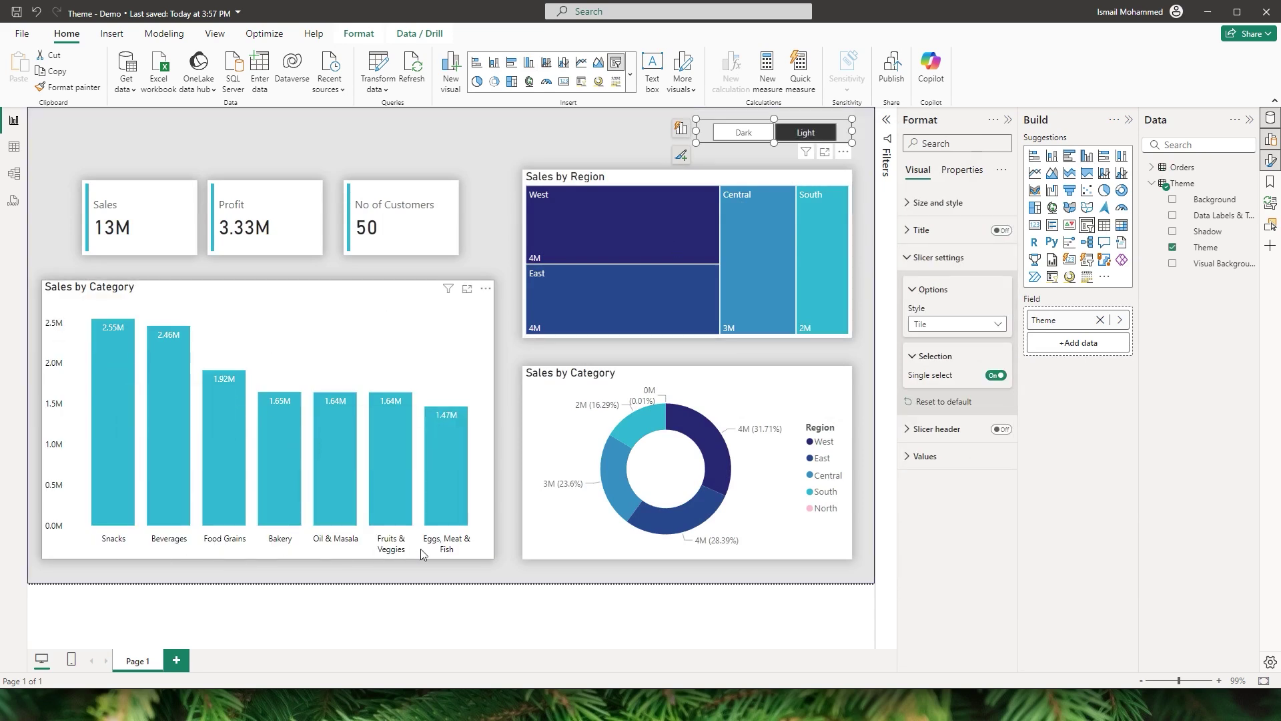
Test the Theme slicer by switching Dark, Light, then Dark again, and select the bar chart
click(742, 132)
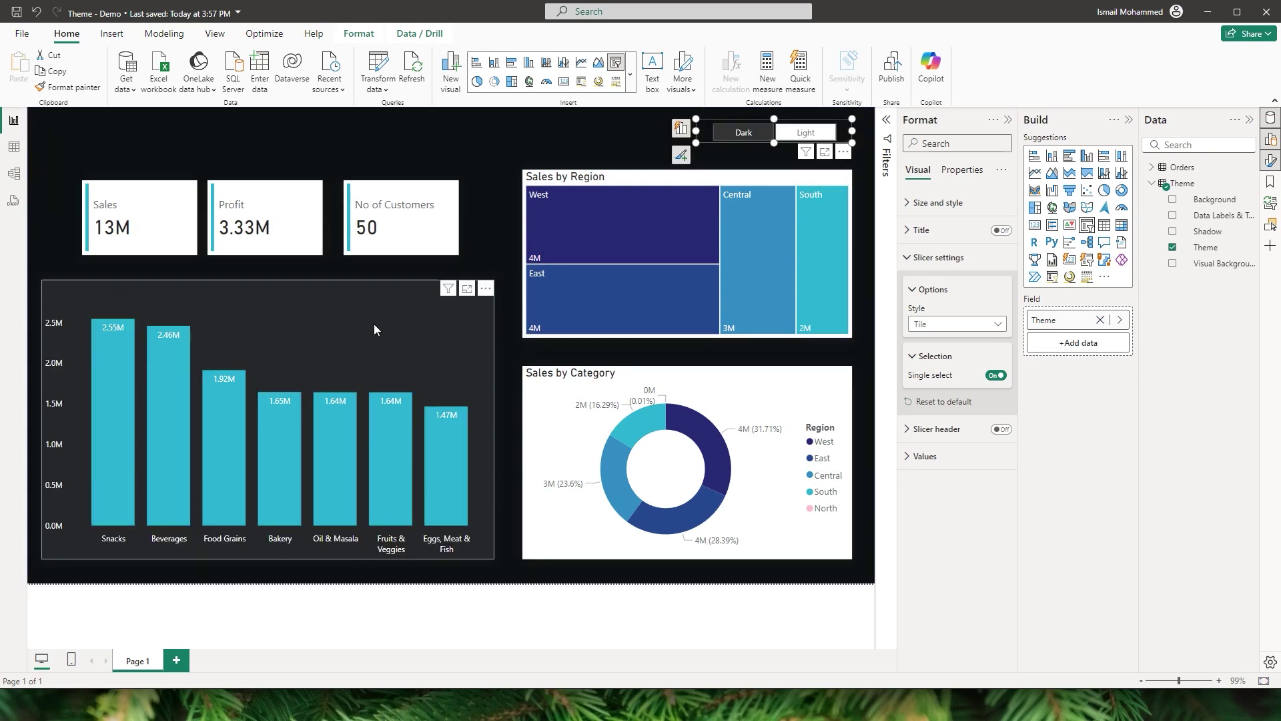
key(ctrl+z)
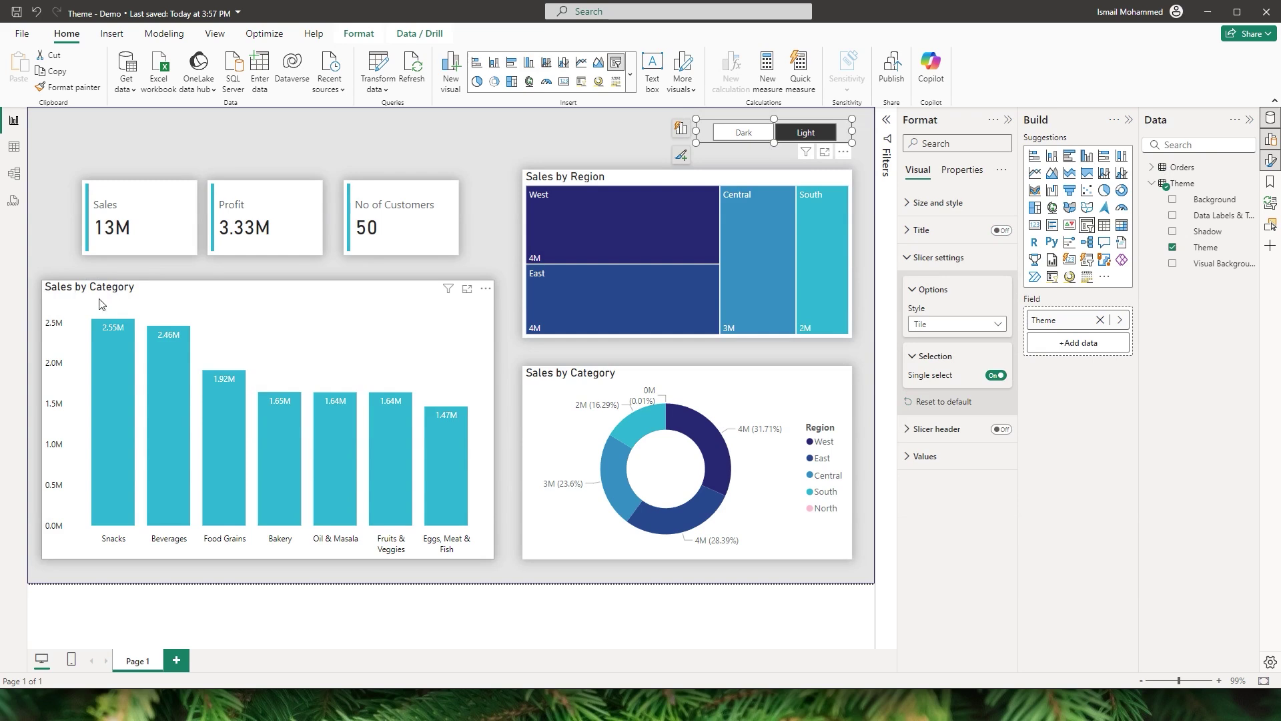
click(743, 132)
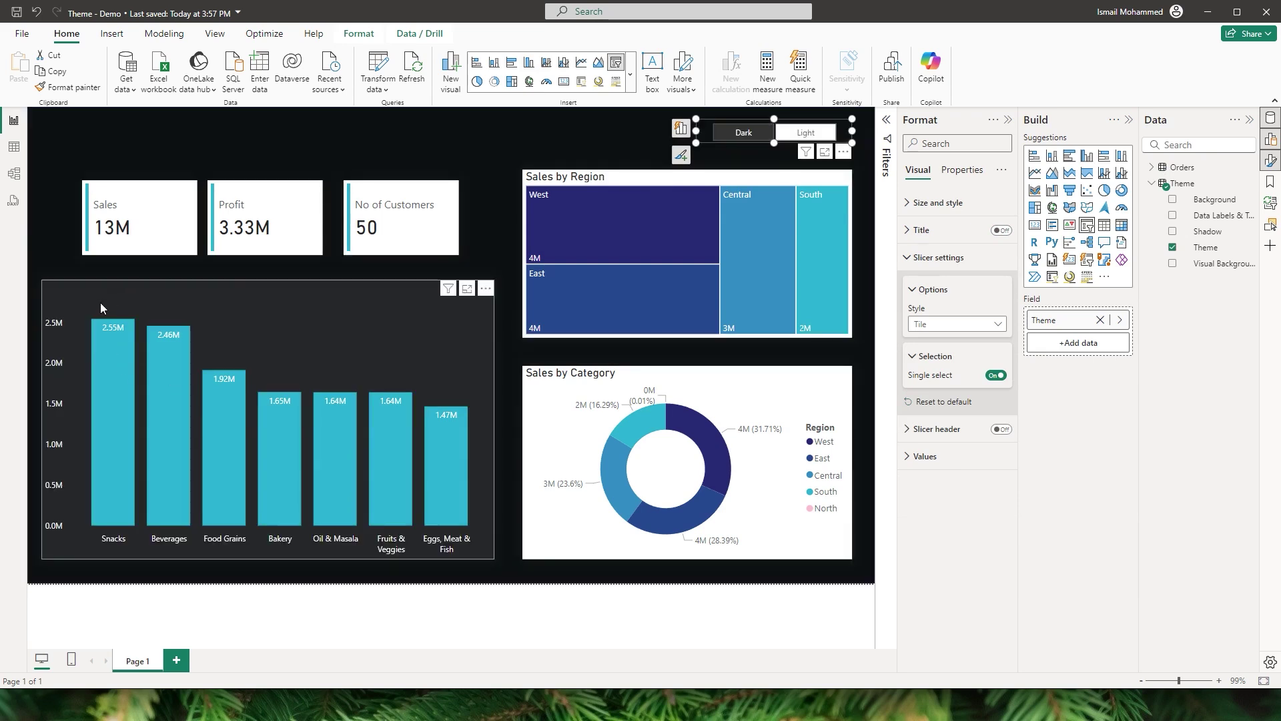
click(225, 323)
Colour the bar chart title by Theme > Data Labels & Text and copy its formatting with Format painter
click(912, 230)
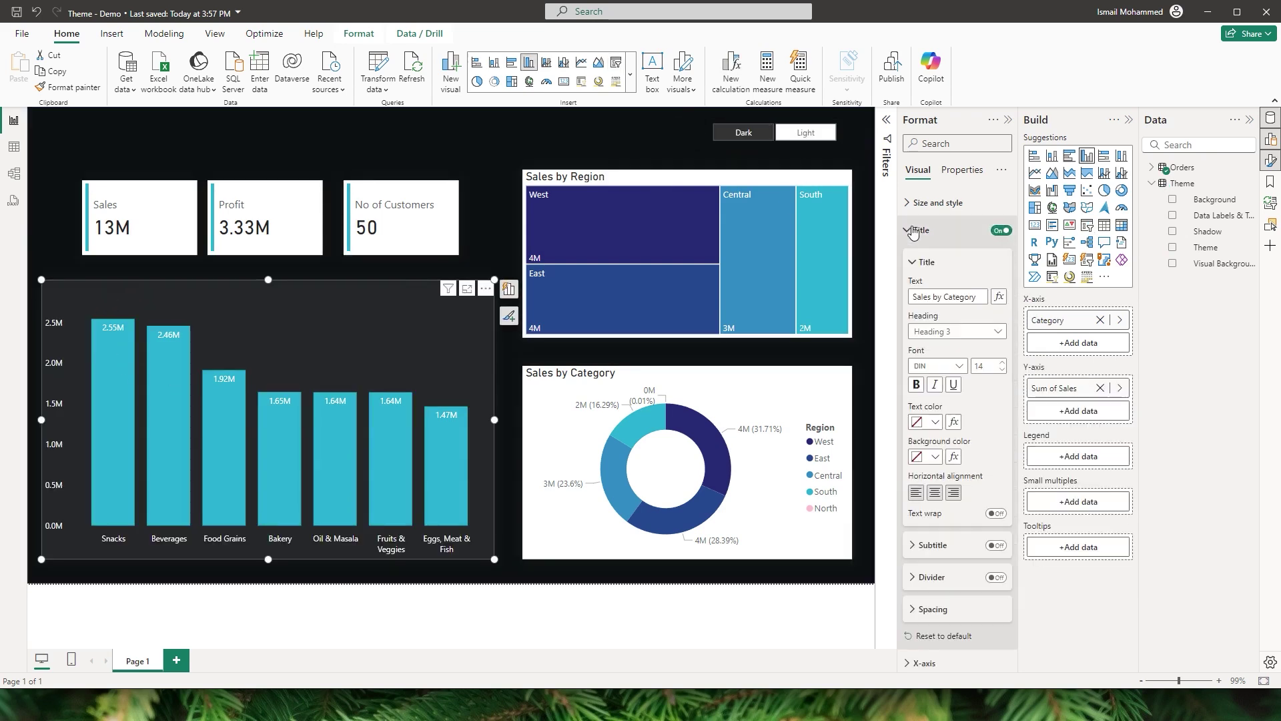
click(952, 422)
click(519, 203)
click(398, 263)
click(453, 263)
click(367, 322)
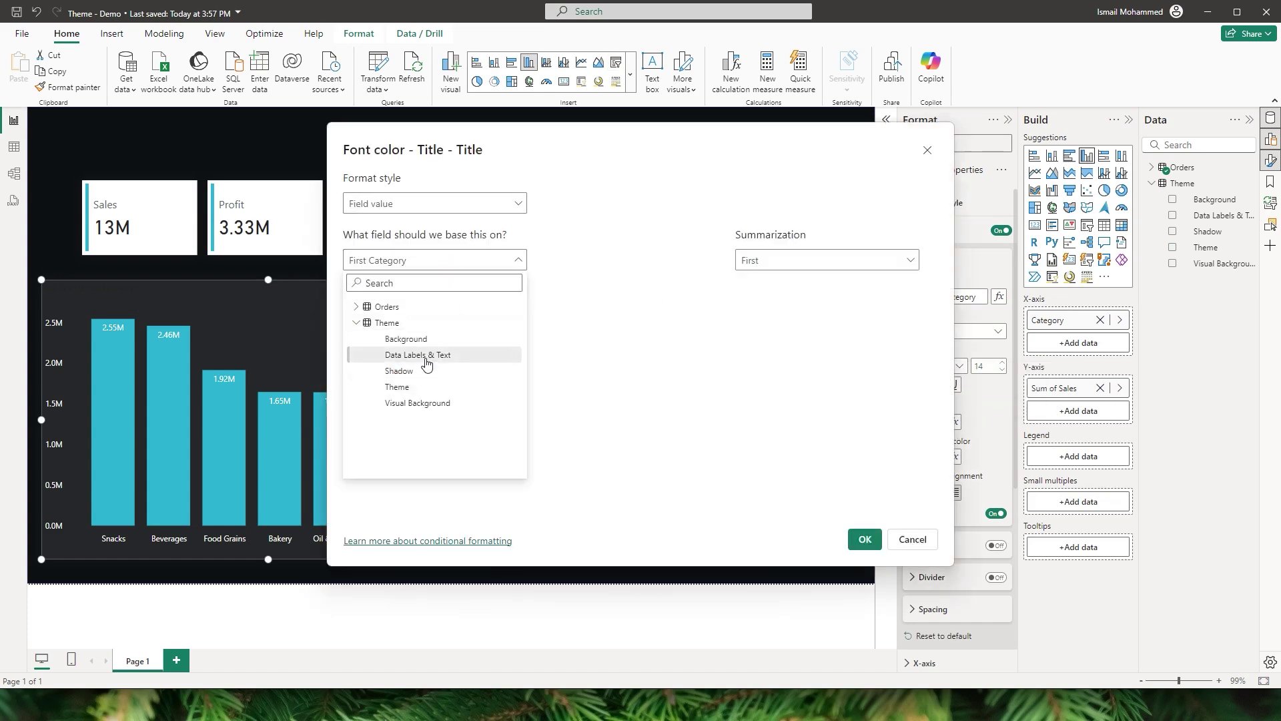
click(424, 356)
click(865, 540)
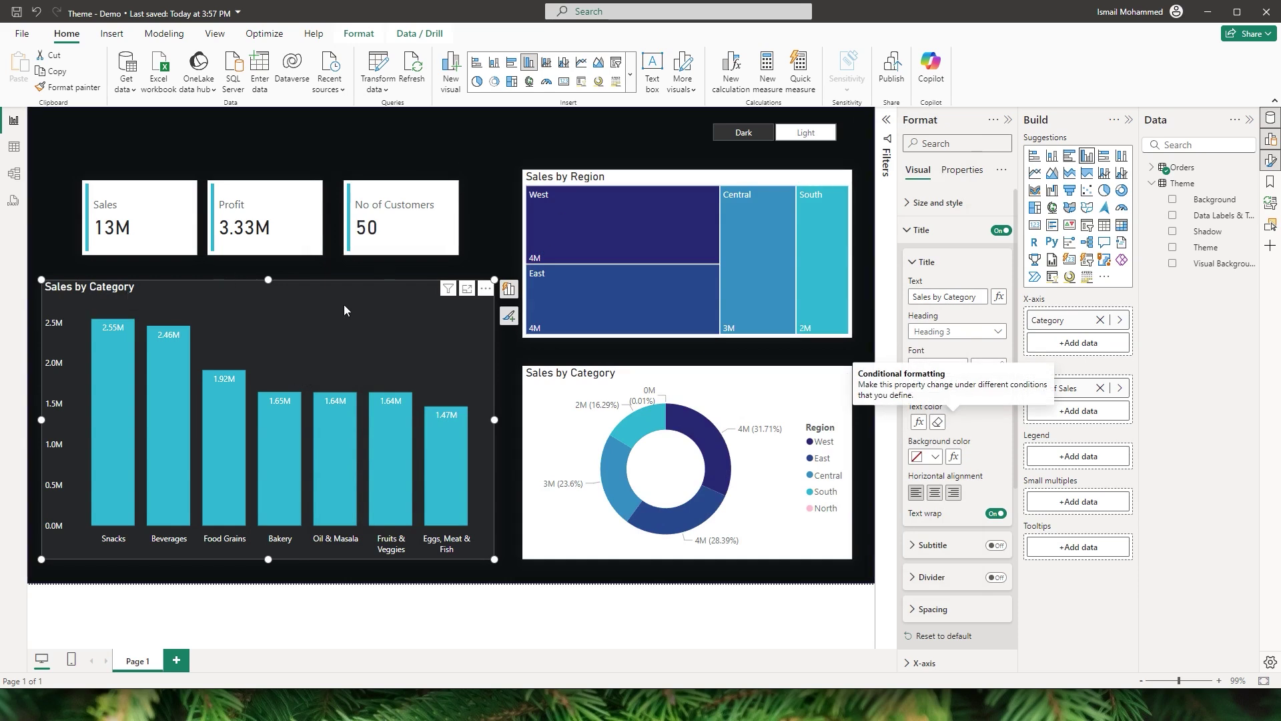
click(93, 90)
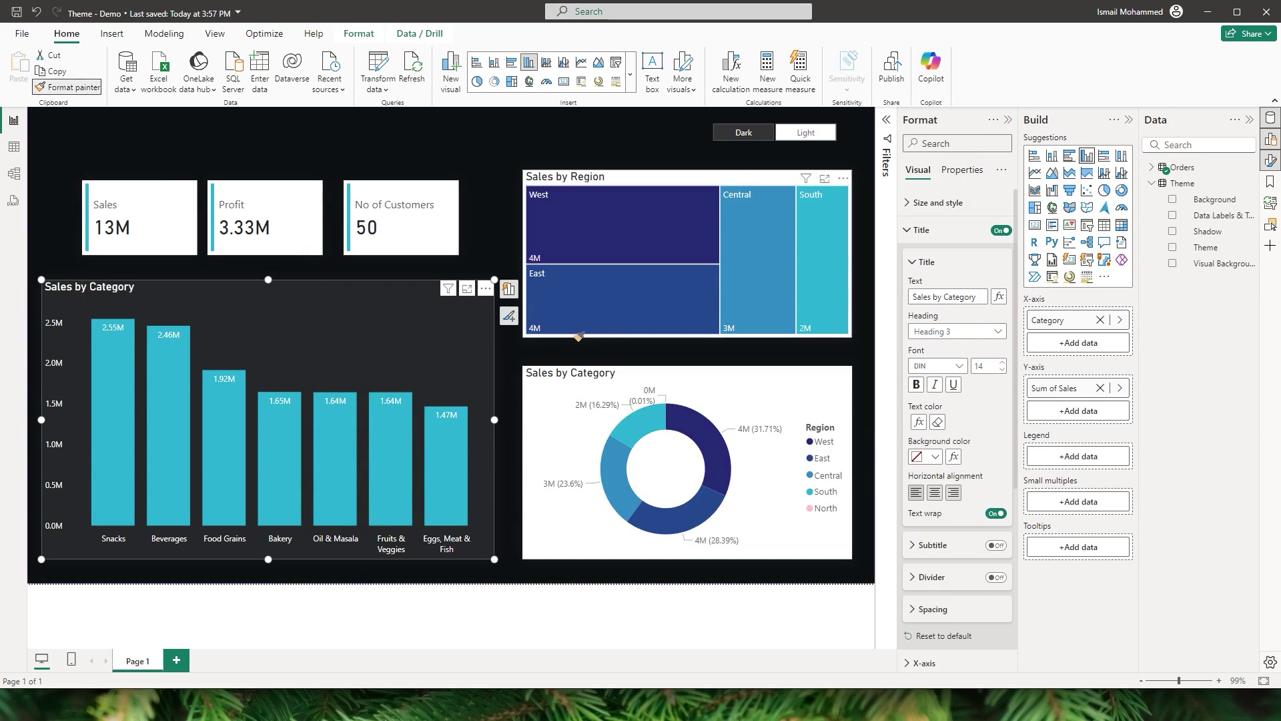
Paint the bar chart's formatting onto the donut chart and the treemap
click(558, 388)
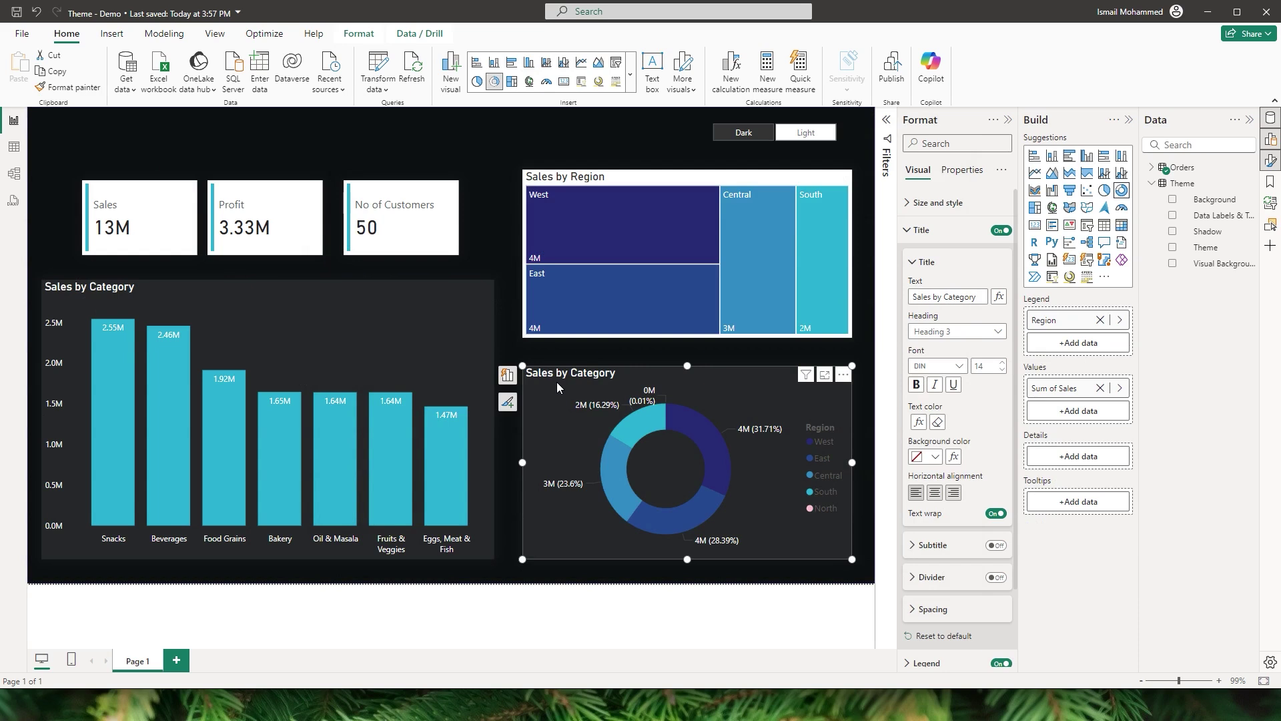
click(636, 179)
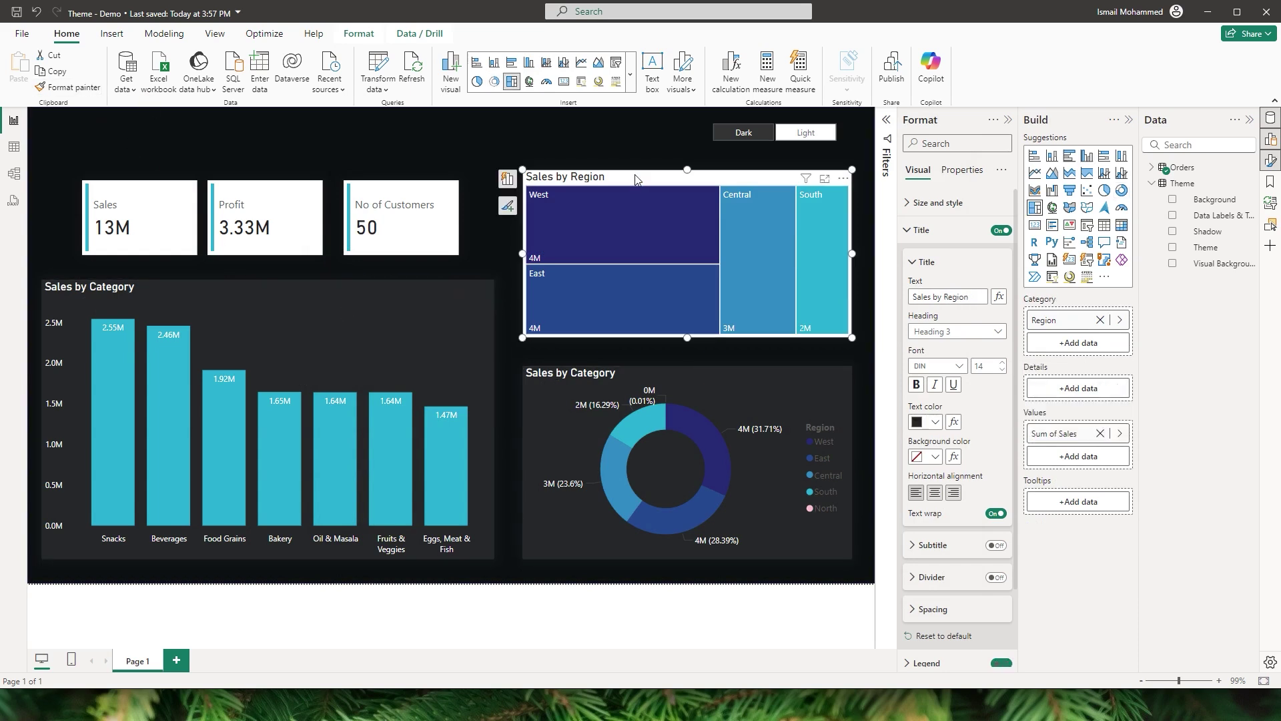
click(802, 133)
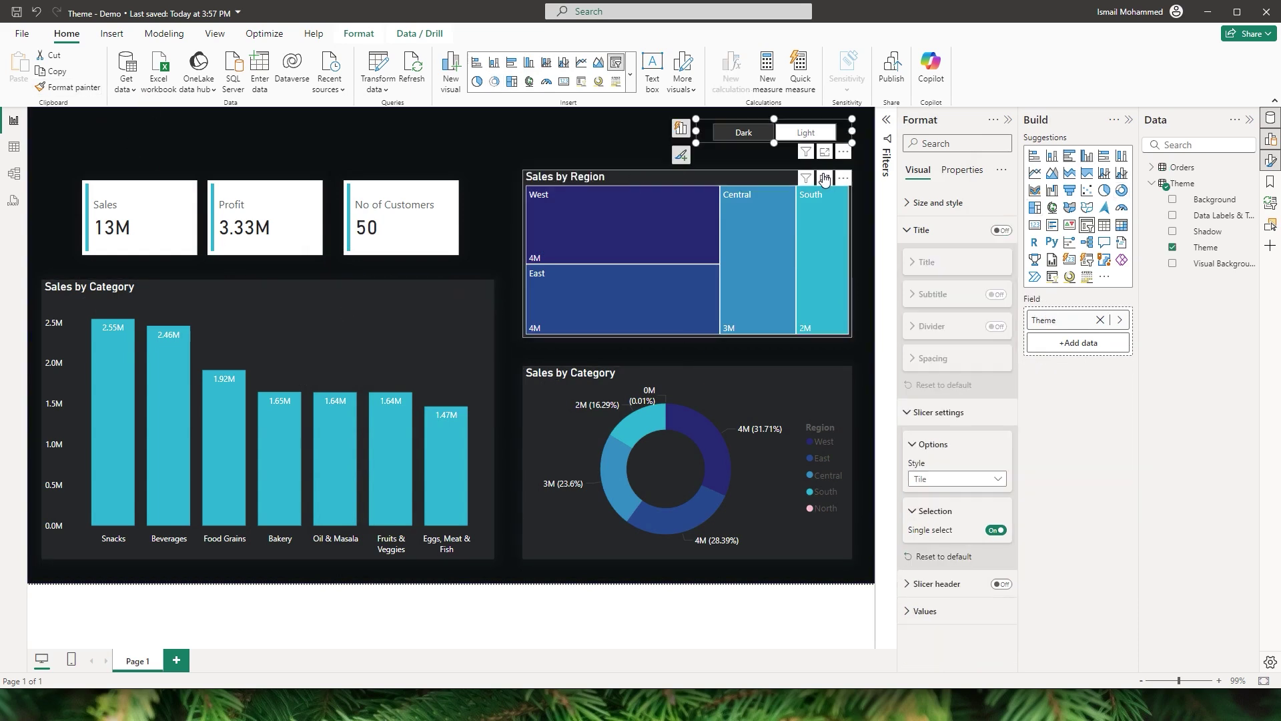
Switch the slicer to Light and back to Dark, then select the Sales card
click(807, 132)
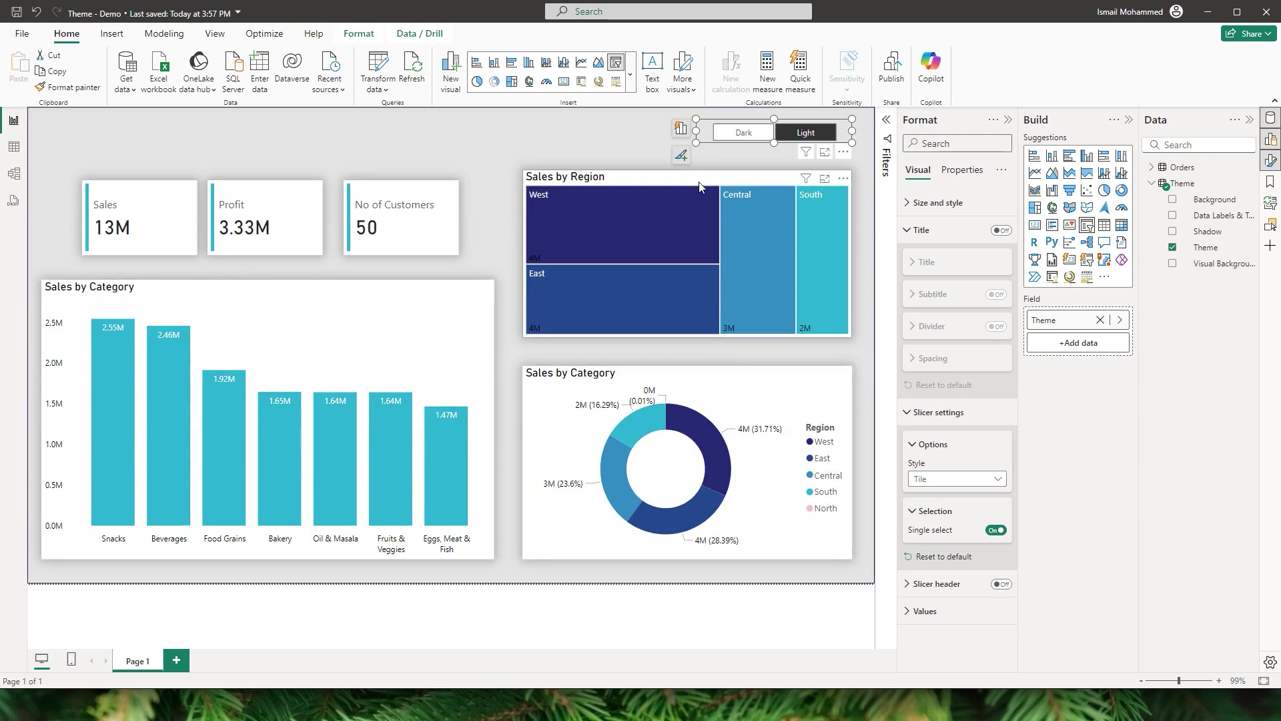
click(724, 133)
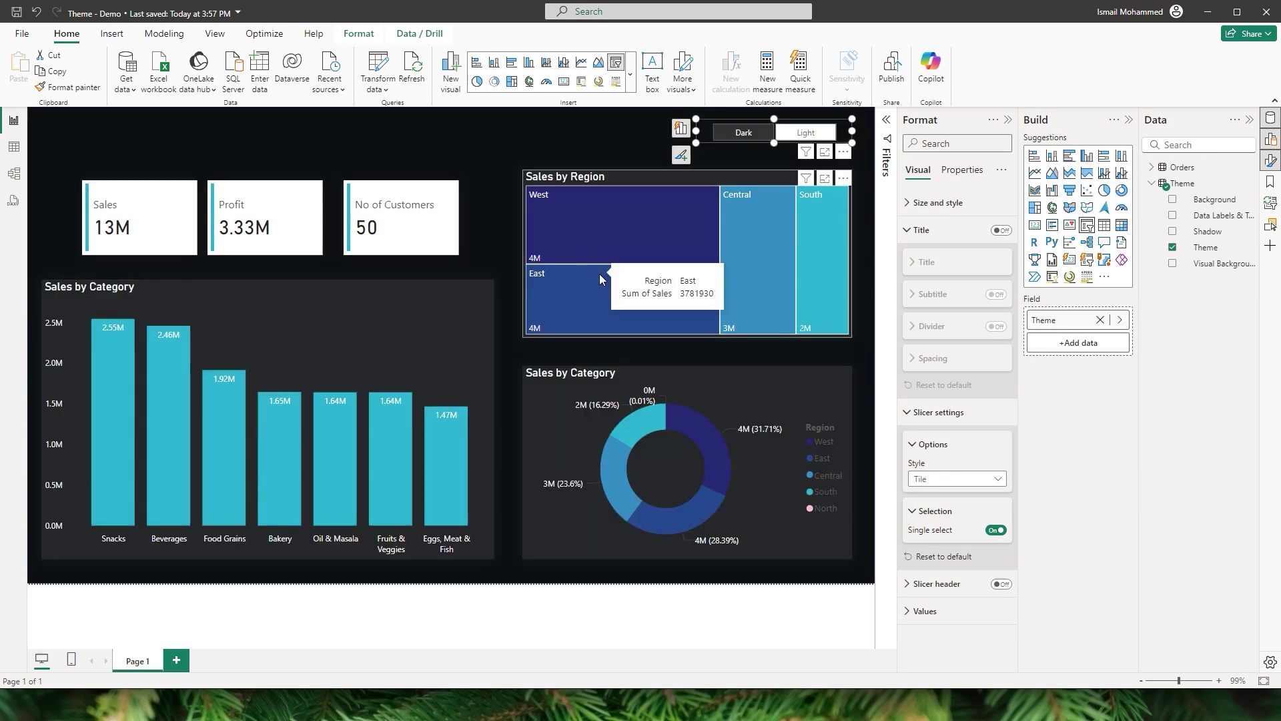
click(169, 222)
click(167, 223)
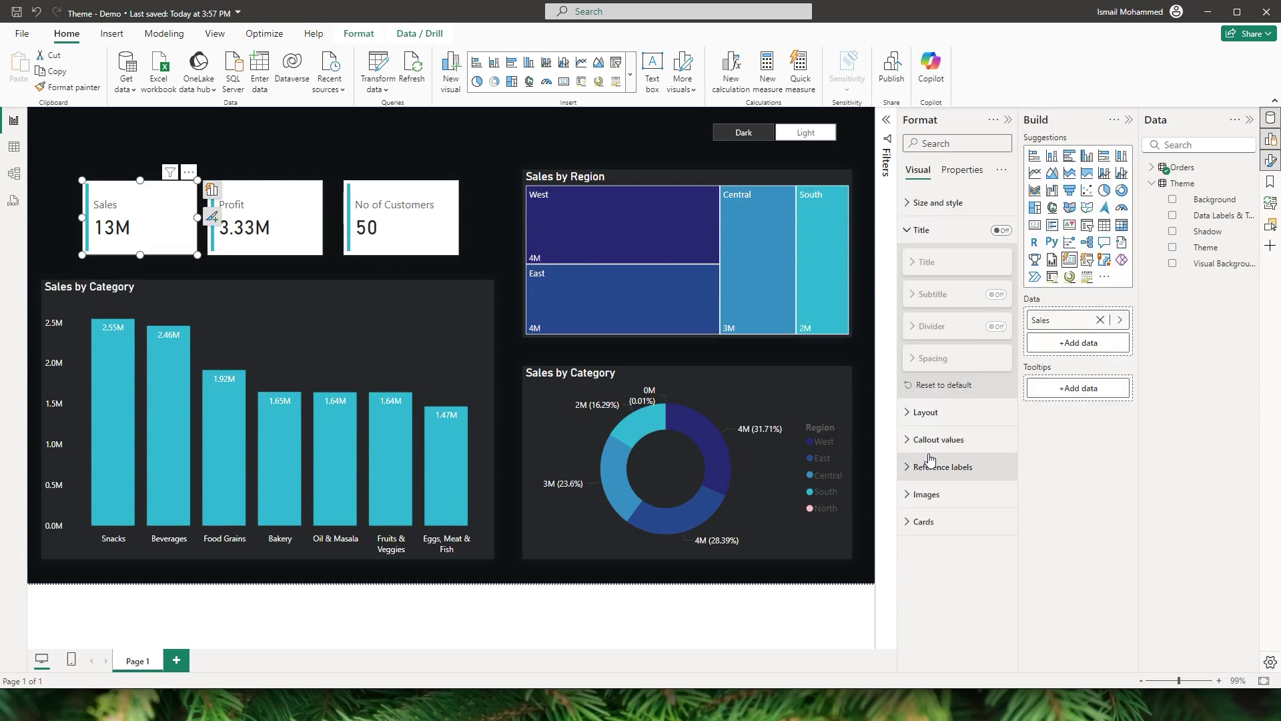
Base the Sales card's style colour on the Theme > Visual Background field
click(914, 204)
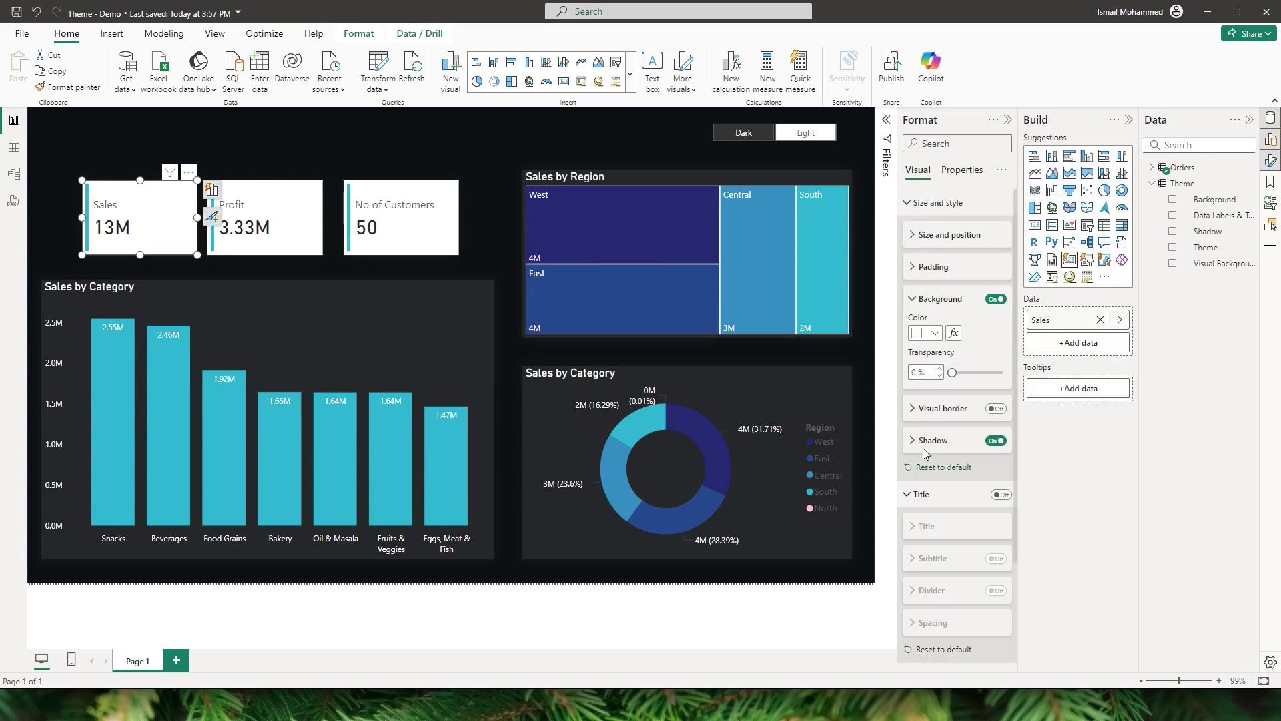
click(953, 333)
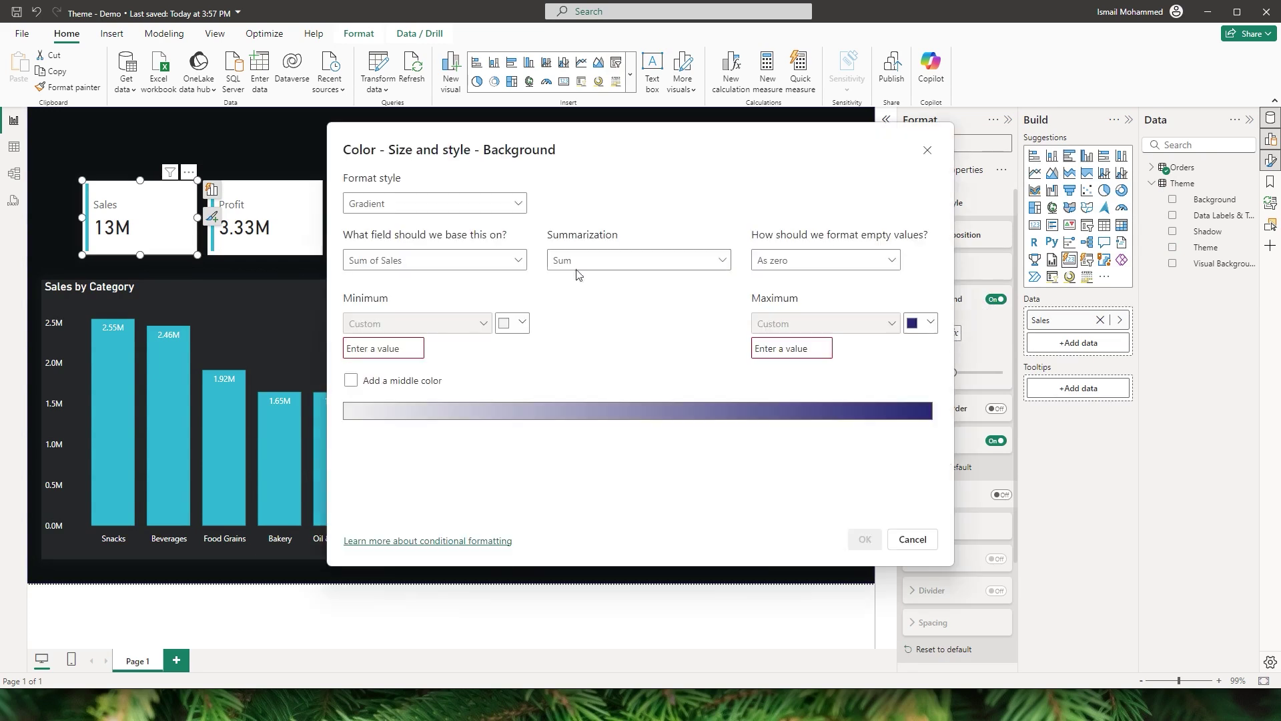
click(518, 204)
click(399, 267)
click(519, 272)
click(358, 323)
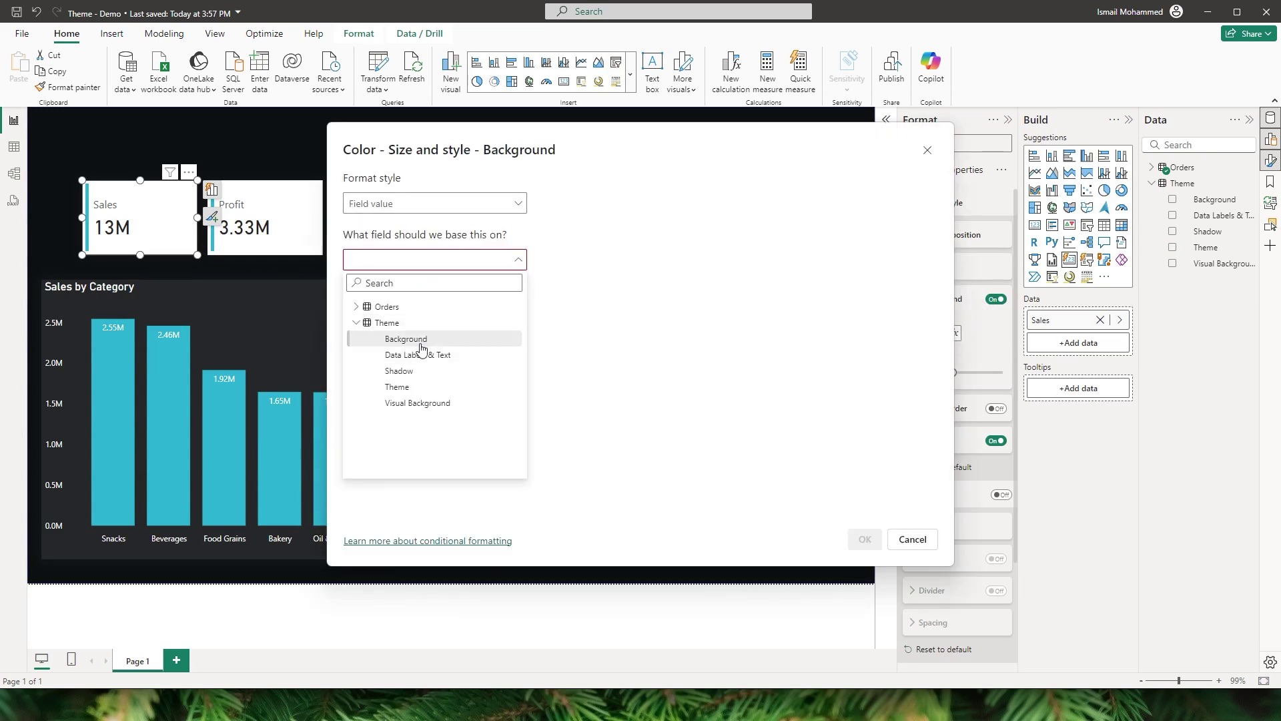
click(419, 404)
click(864, 538)
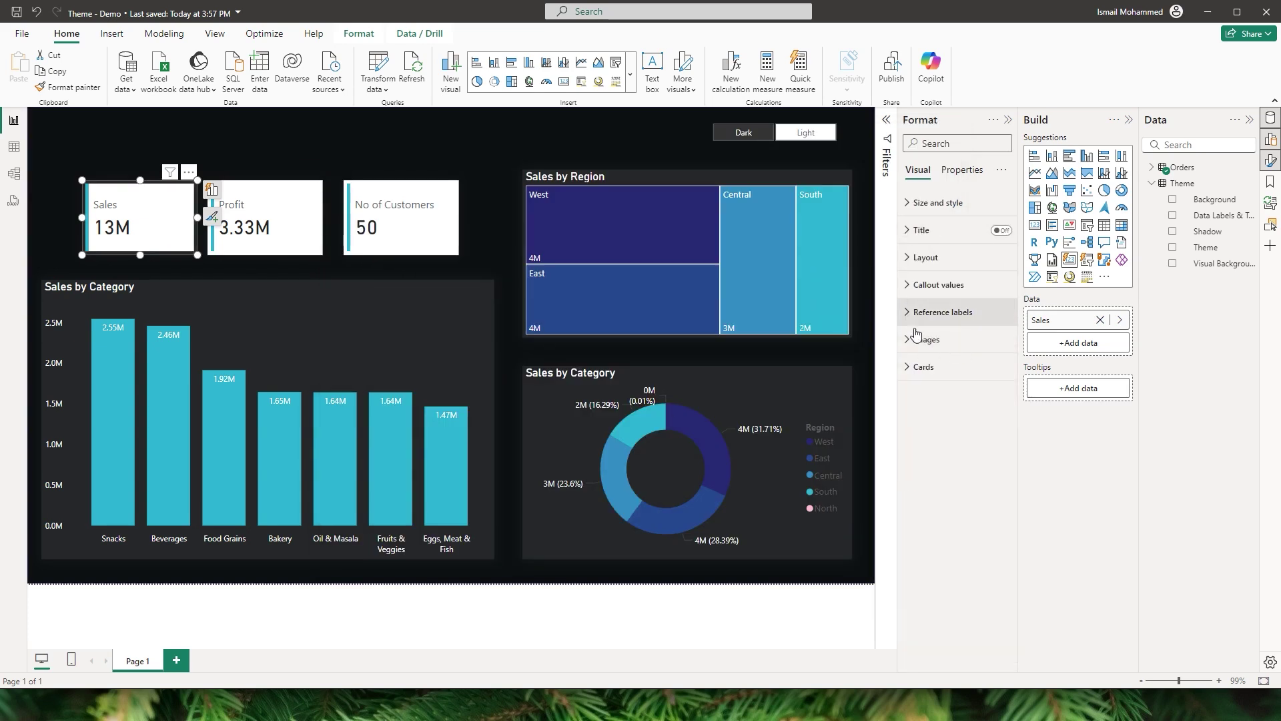
Set the card's Background colour to follow the Theme > Visual Background field value
click(923, 366)
scroll(1017, 330, down, 3)
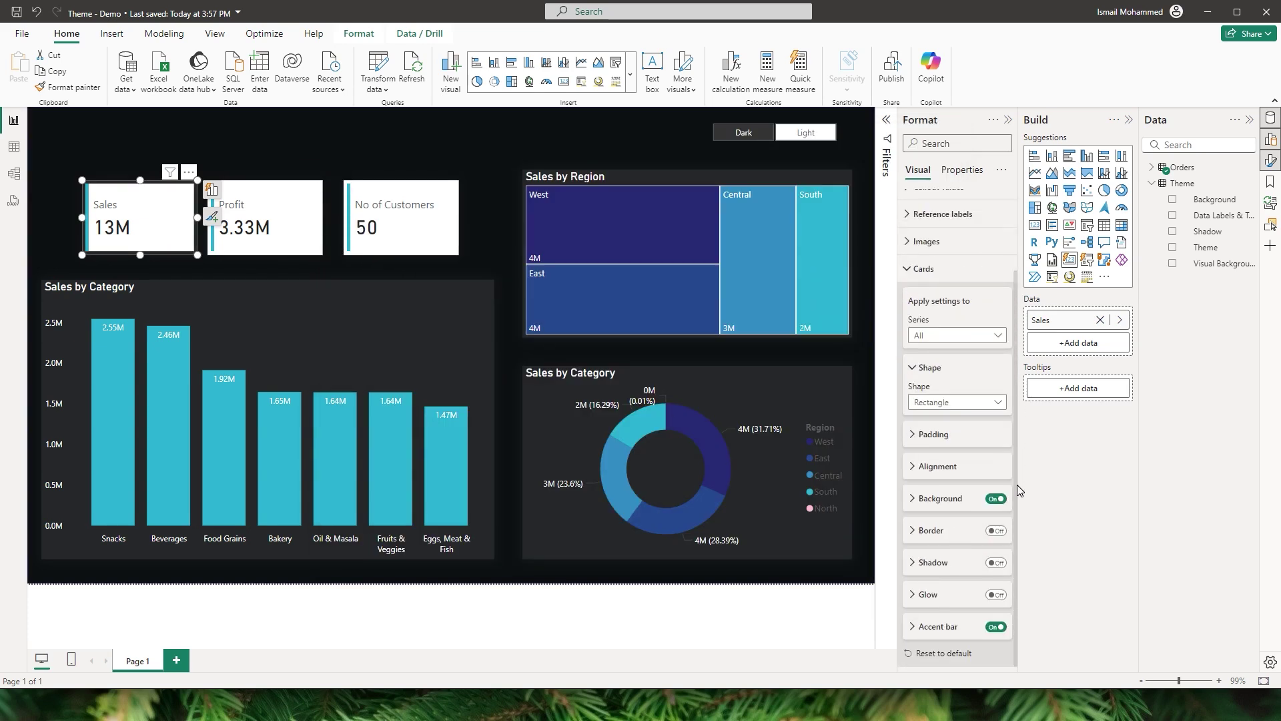
click(944, 509)
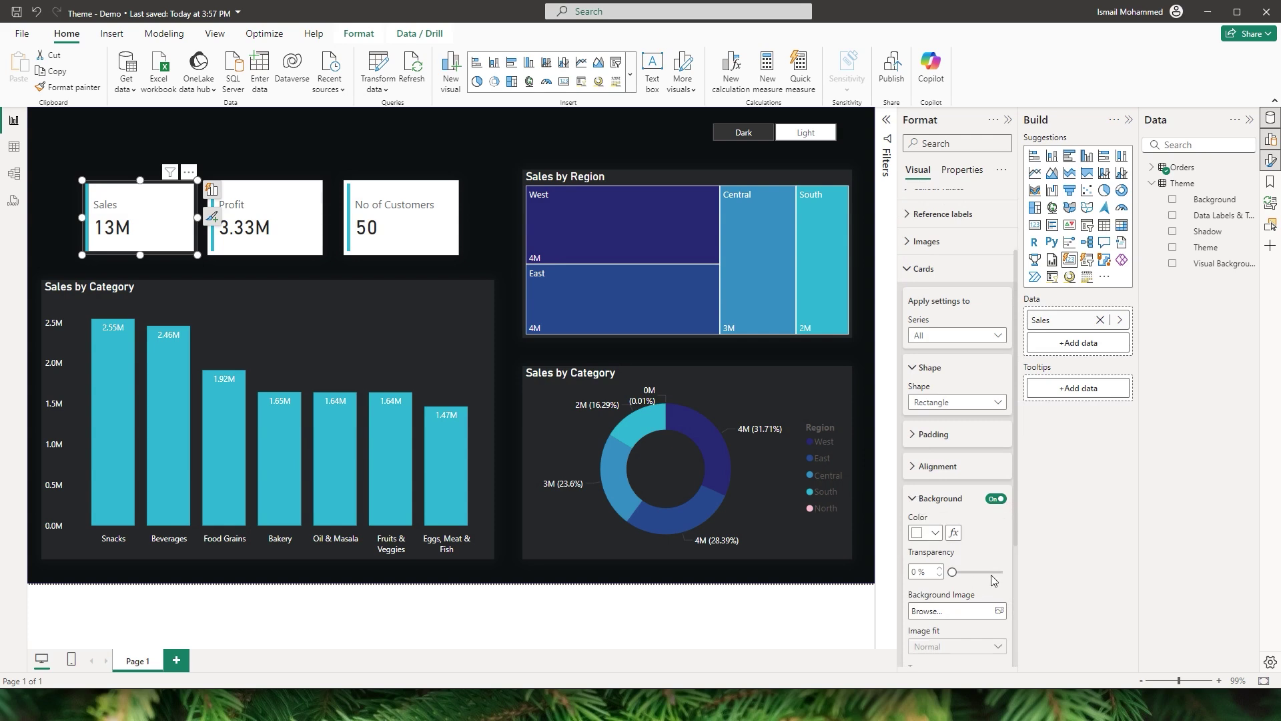
scroll(1014, 456, down, 2)
click(952, 453)
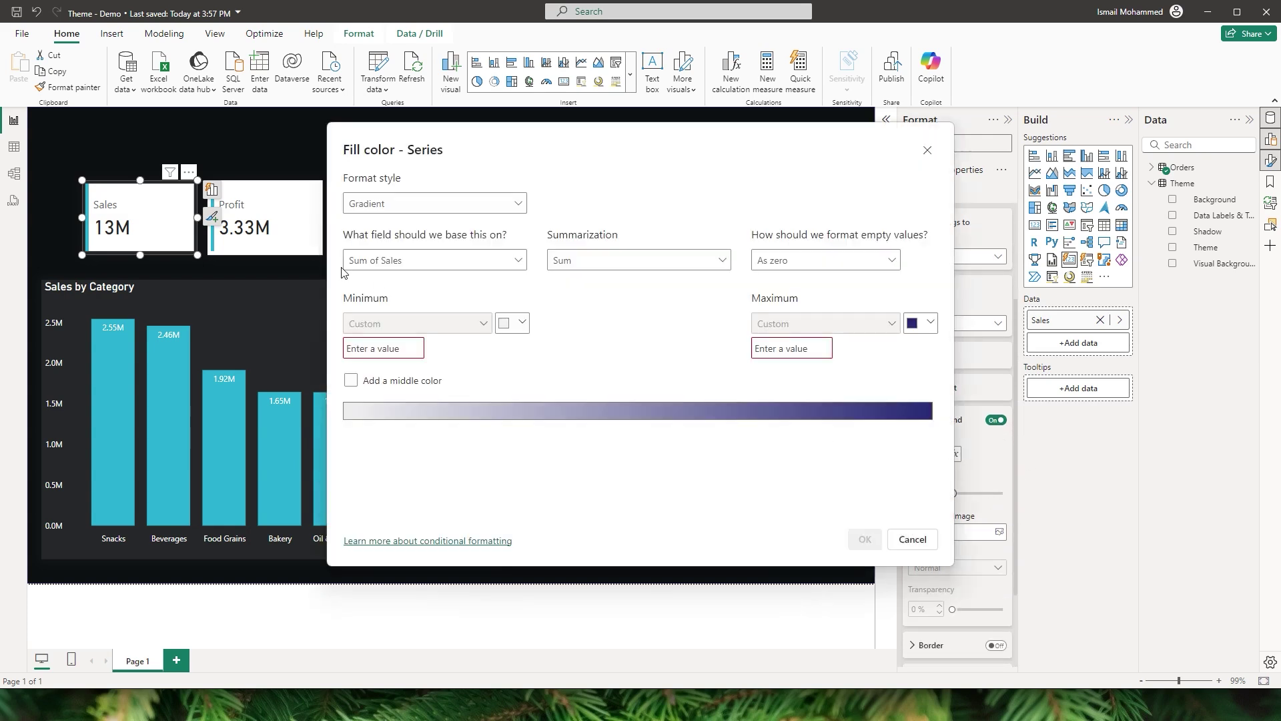
click(490, 204)
click(411, 263)
click(492, 260)
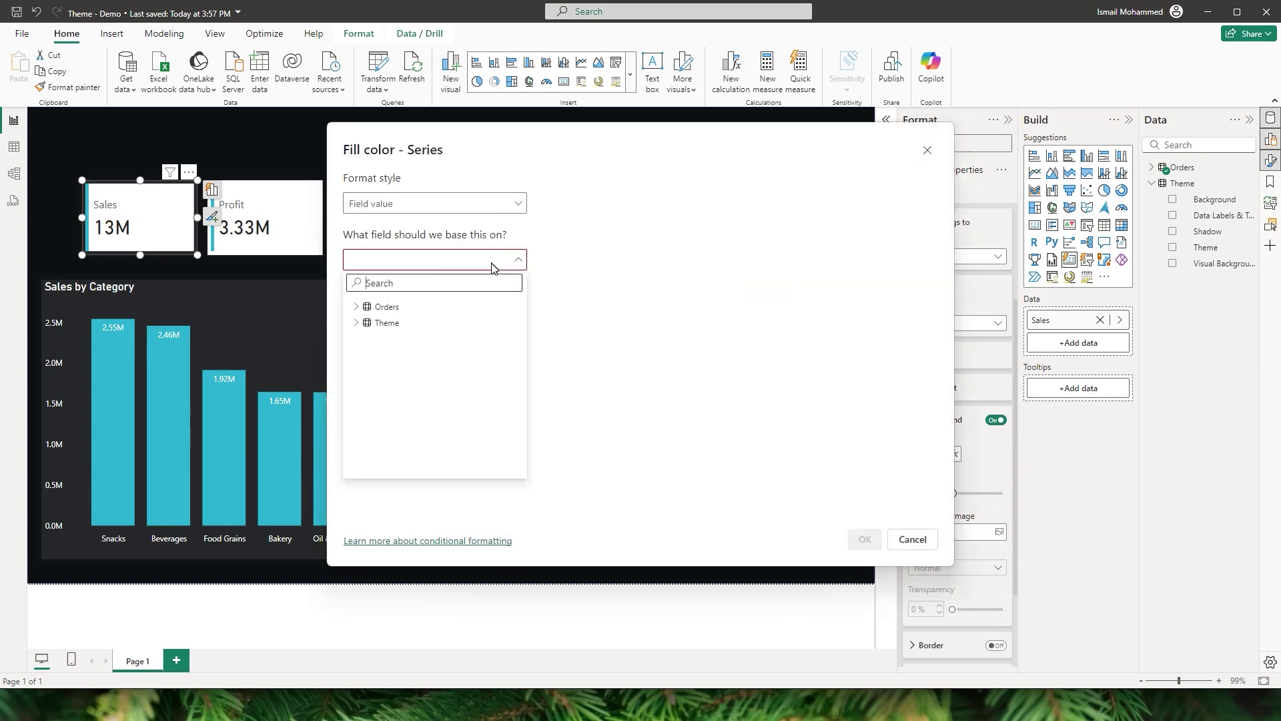
click(357, 322)
click(417, 404)
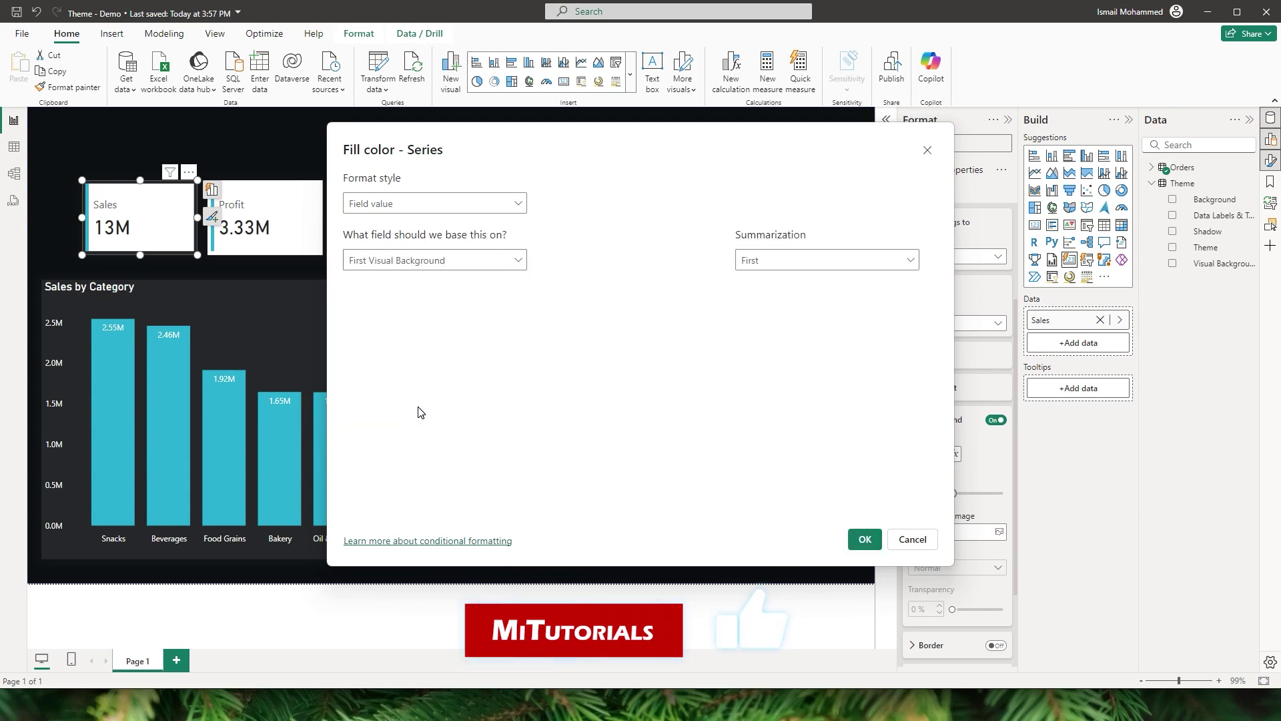
click(864, 539)
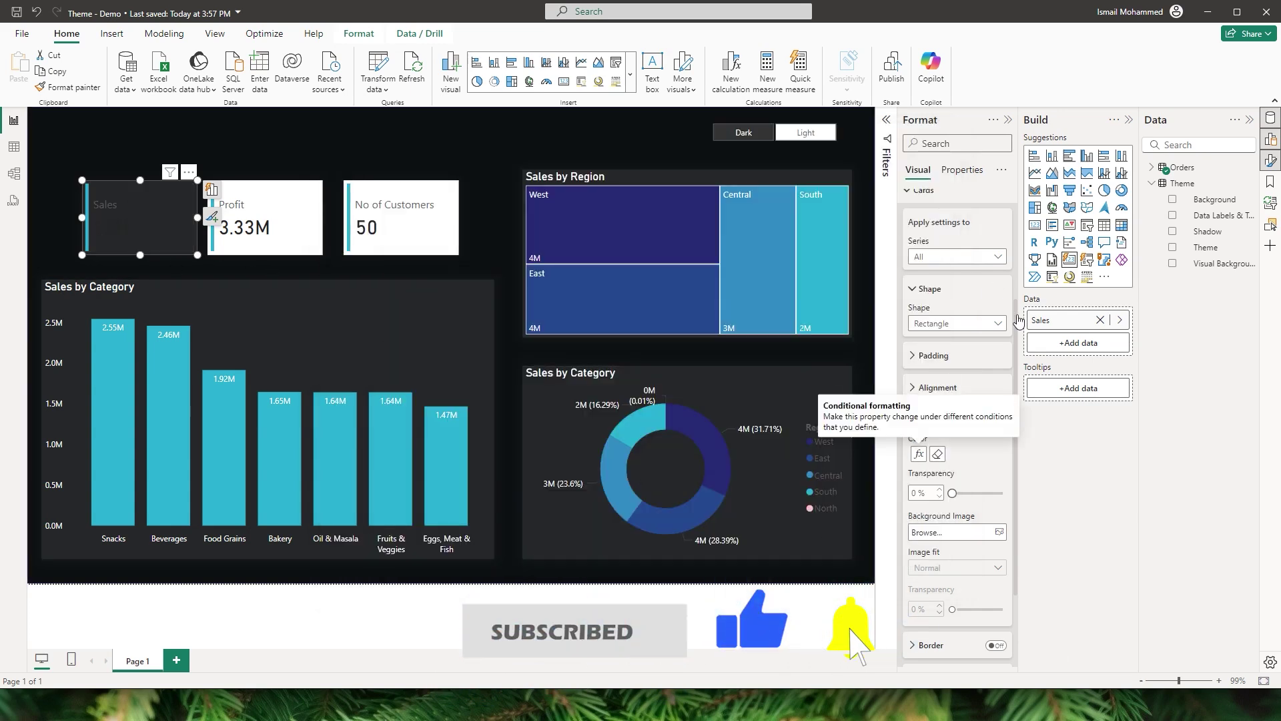
scroll(961, 333, up, 5)
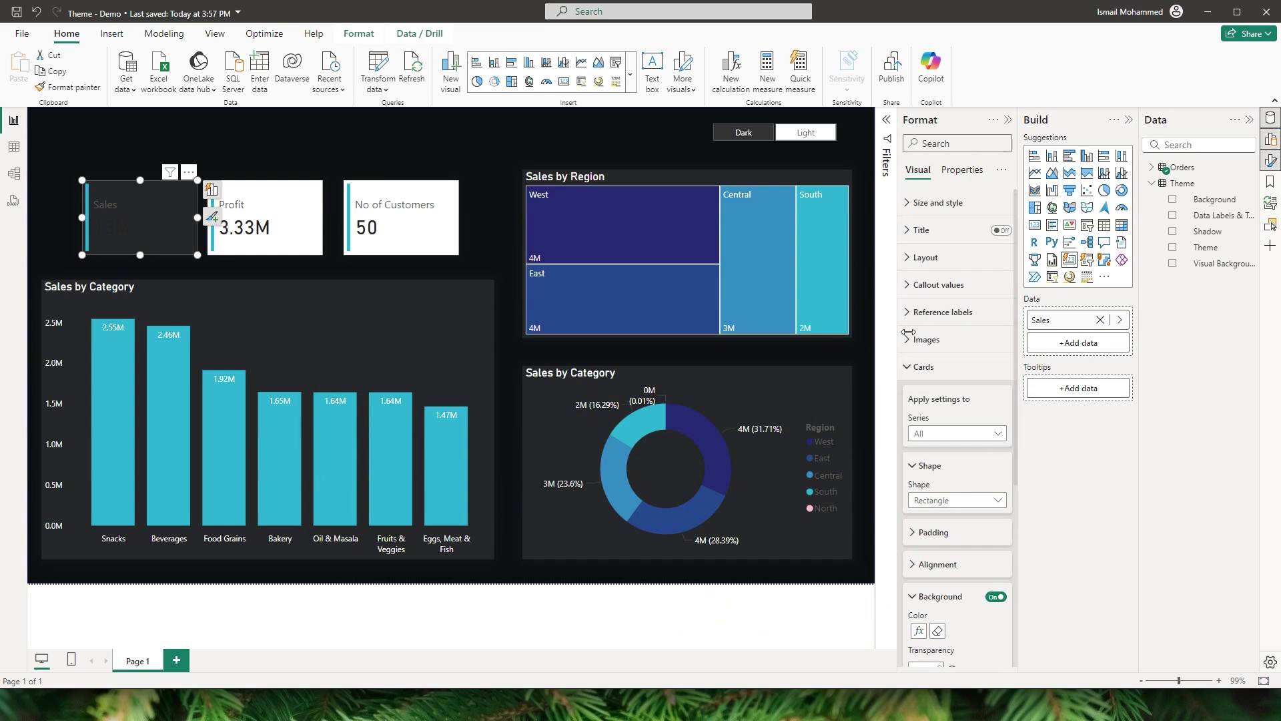
Colour the Sales card's callout value by Theme > Data Labels & Text
click(911, 286)
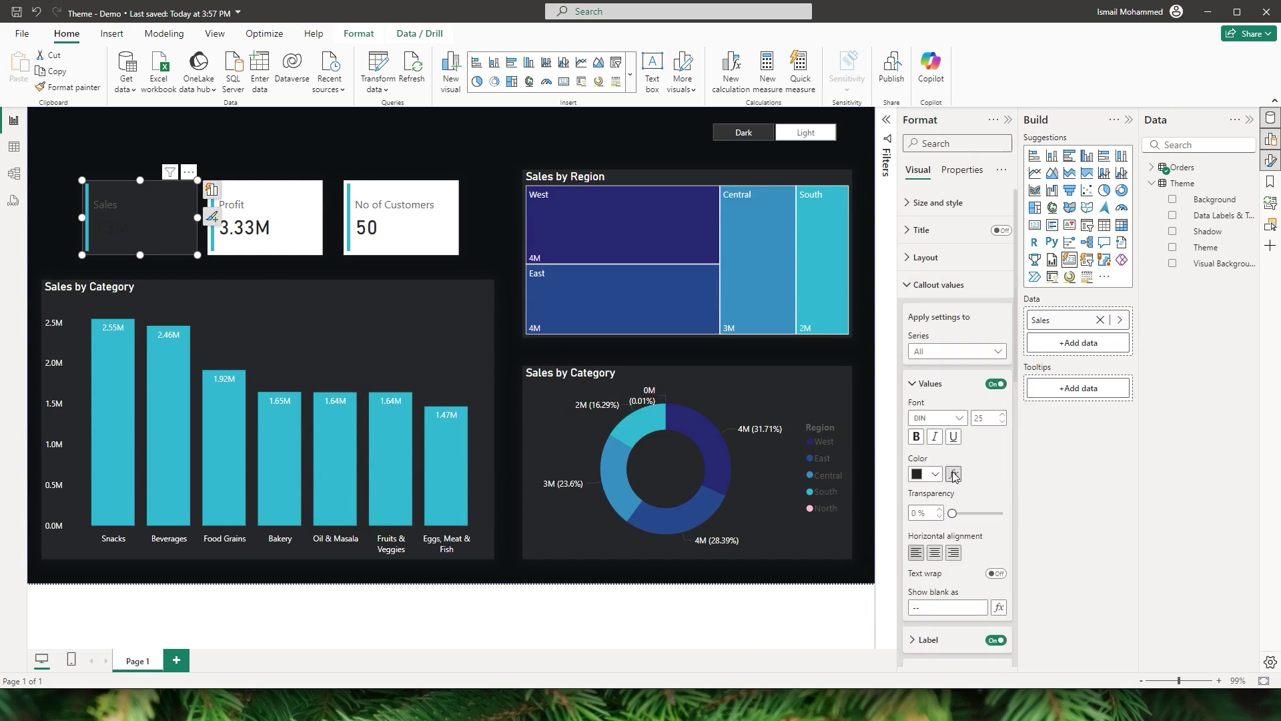
click(954, 474)
click(517, 203)
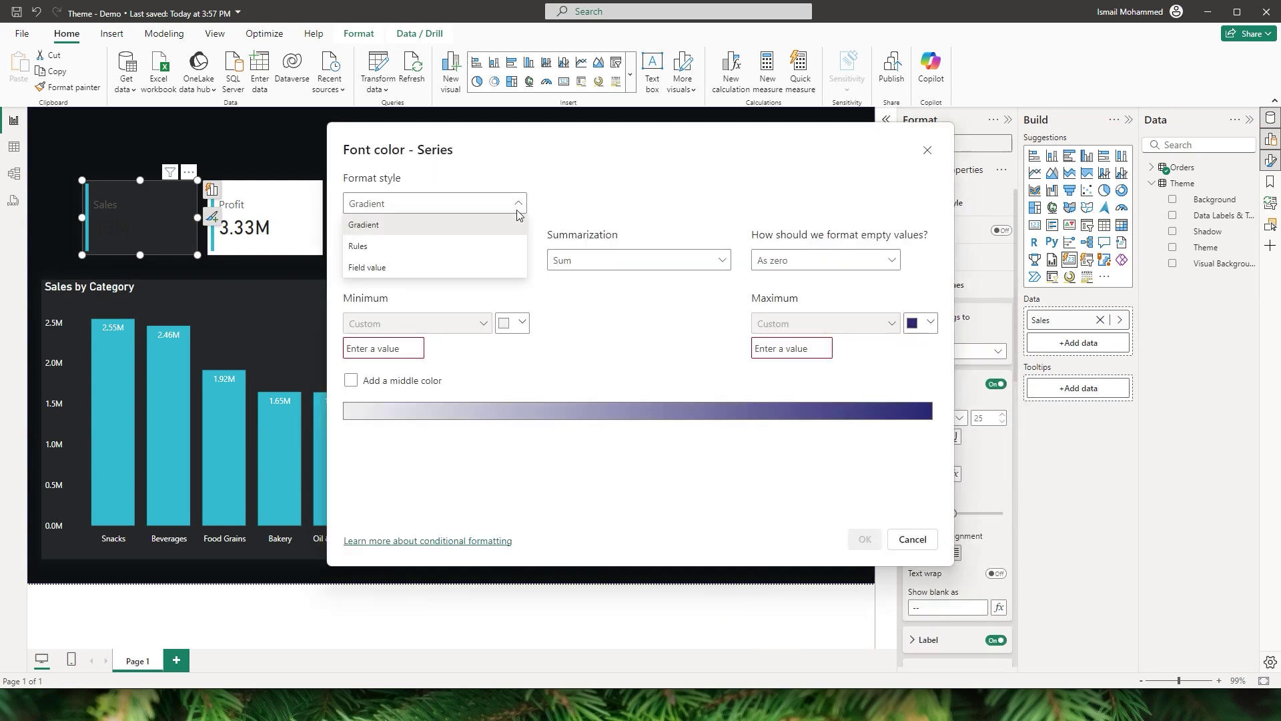
click(381, 263)
click(399, 260)
click(361, 329)
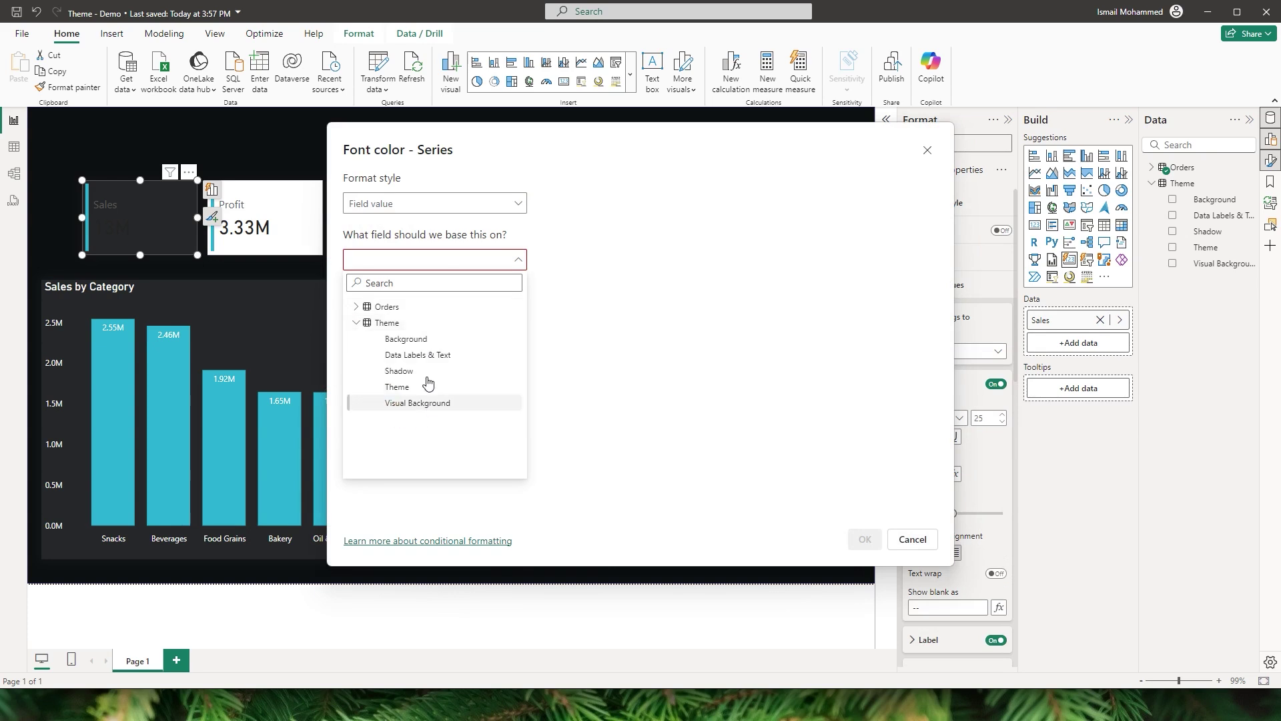
click(407, 358)
click(864, 539)
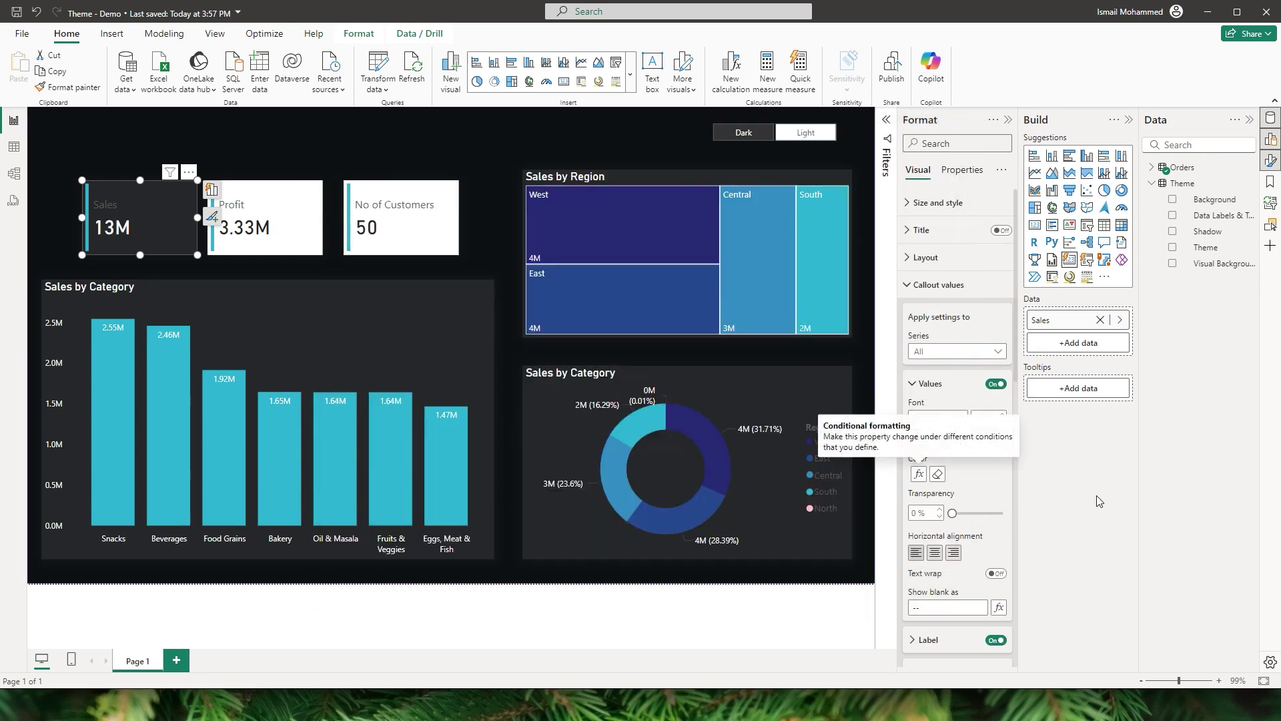
Colour the Sales card's label by Theme > Data Labels & Text as well
scroll(1011, 413, down, 4)
scroll(1012, 456, down, 2)
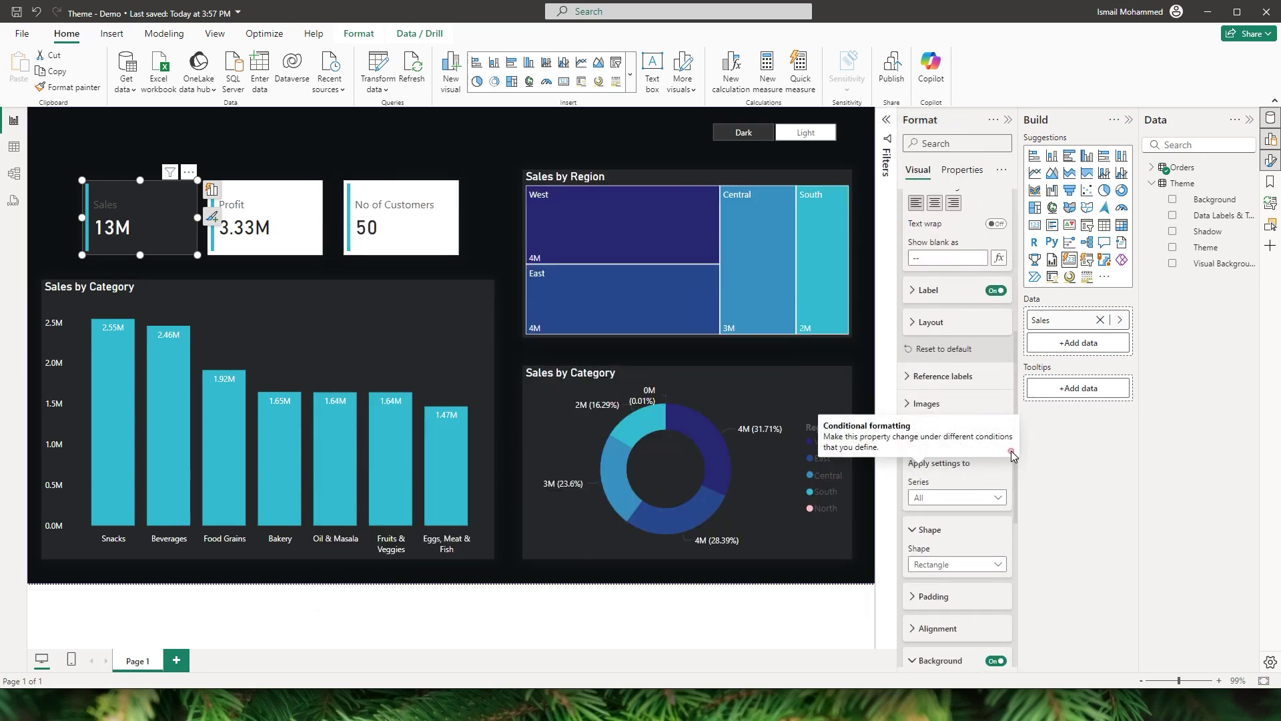
click(922, 296)
click(954, 449)
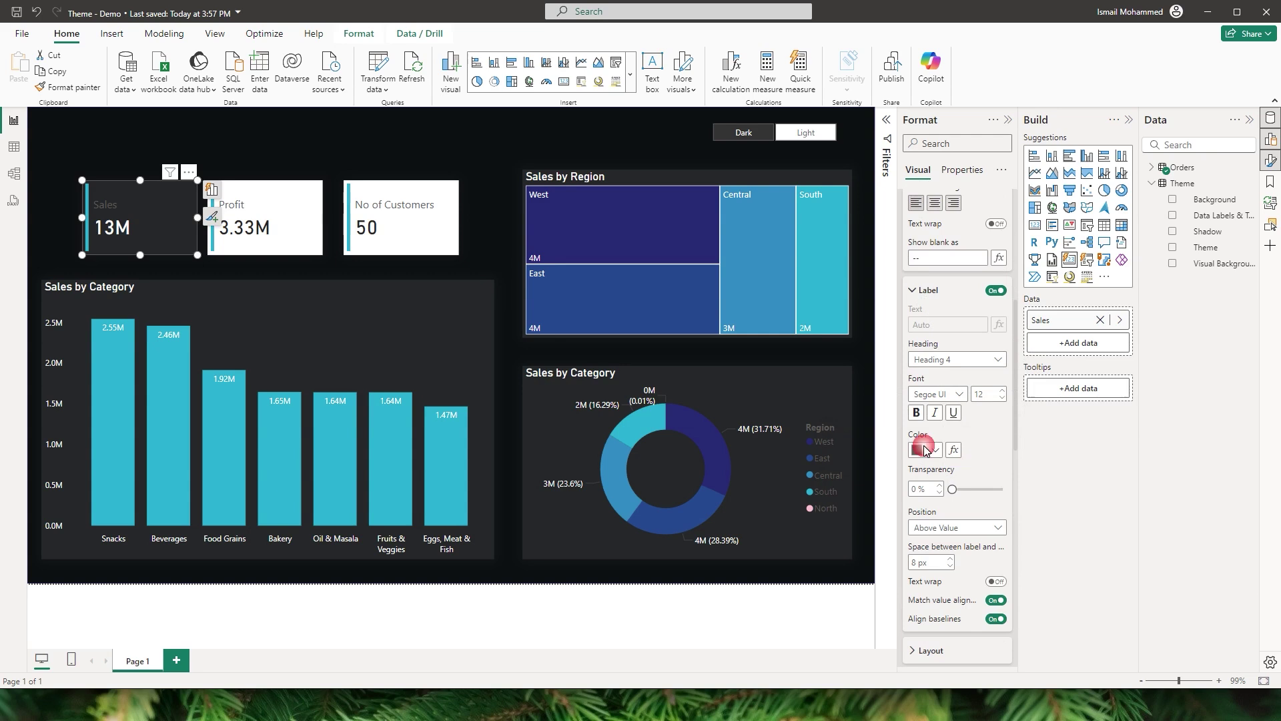
click(433, 203)
click(404, 266)
click(421, 261)
click(363, 323)
click(435, 355)
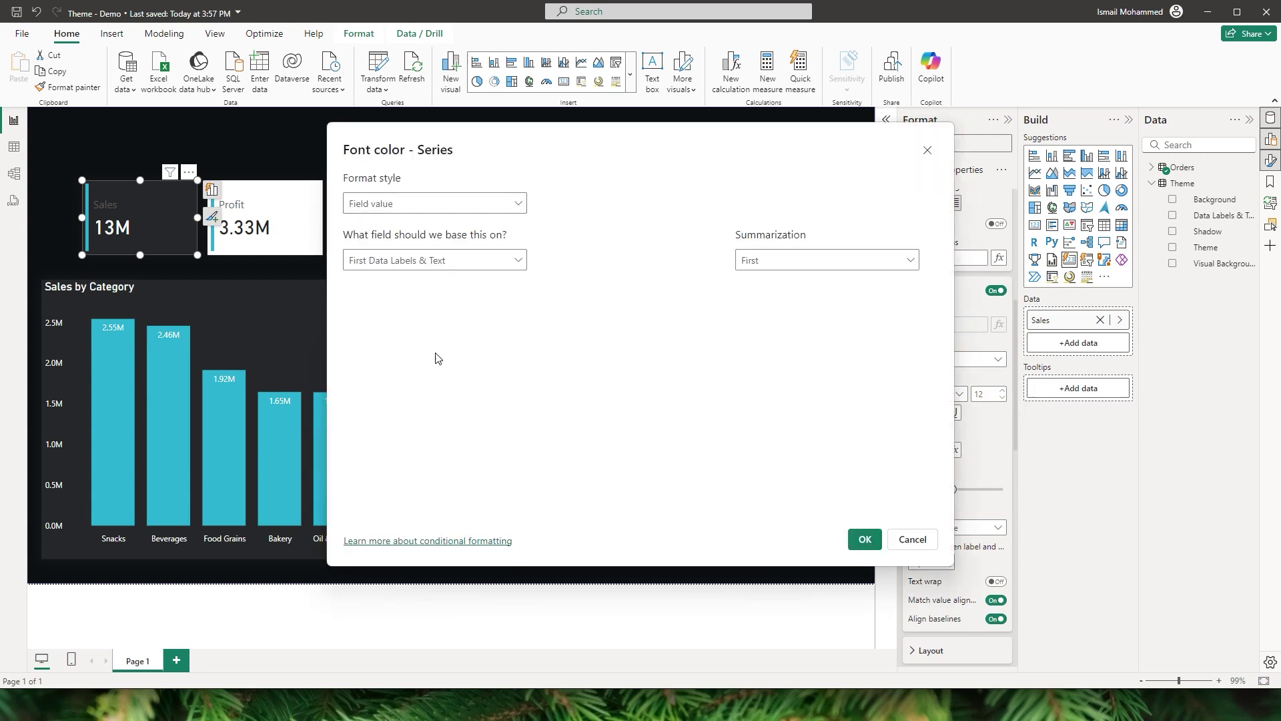
click(859, 538)
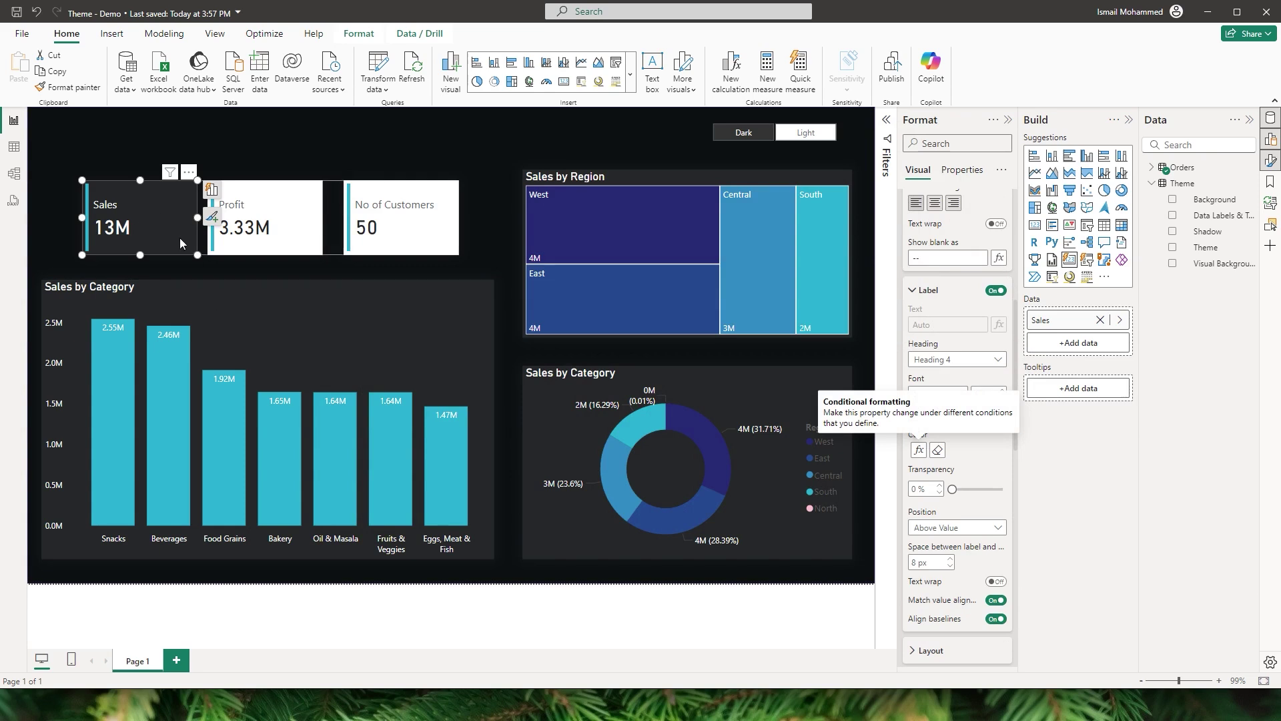
Paint the Sales card's formatting onto the Profit and No of Customers cards
click(69, 87)
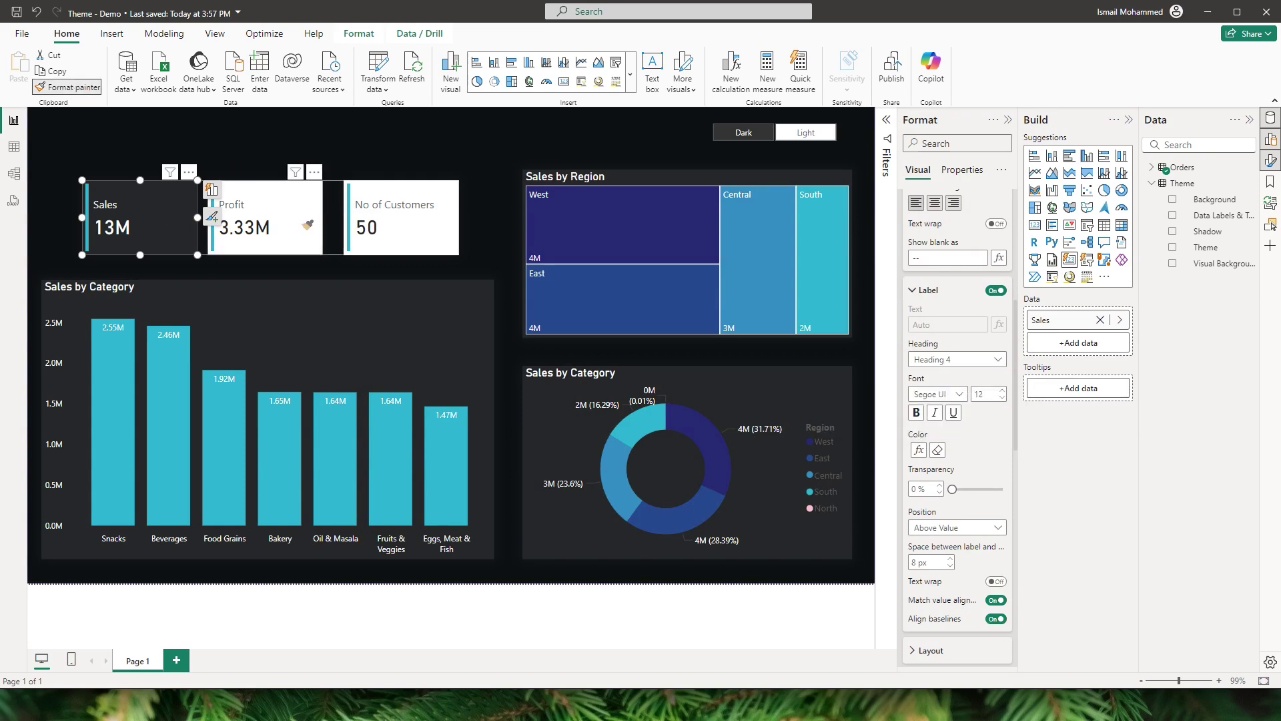
click(294, 210)
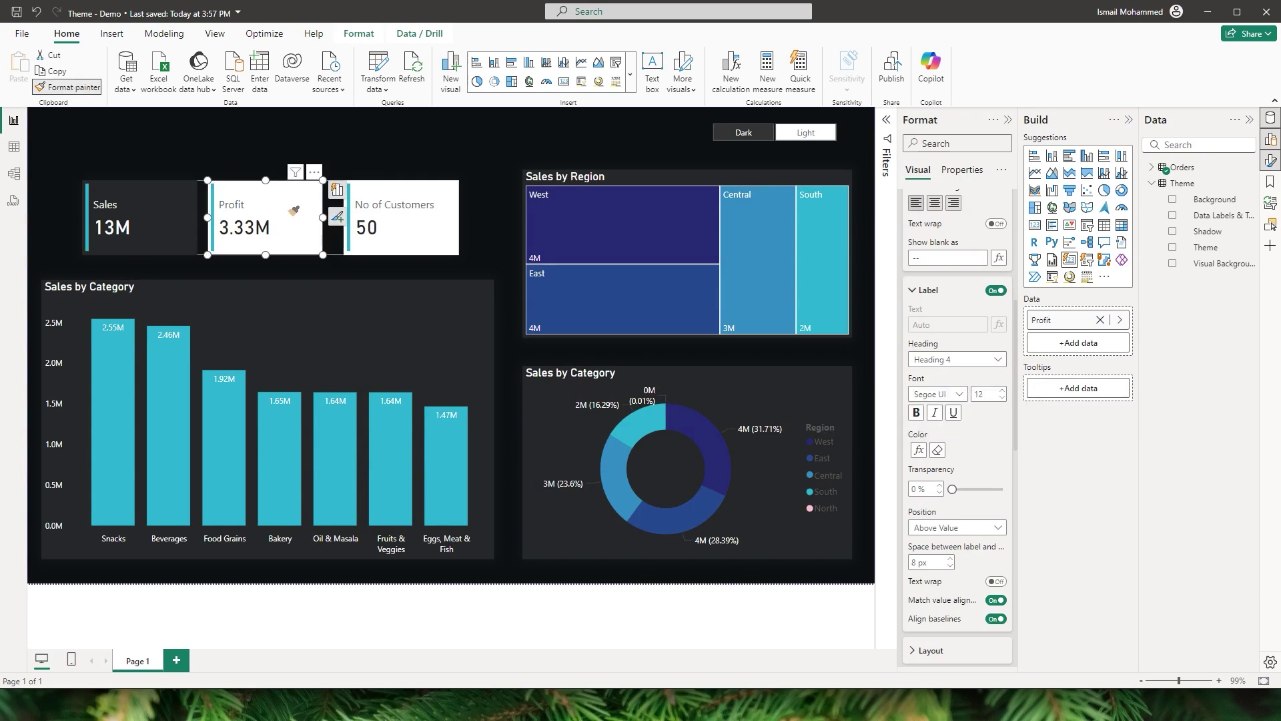
click(403, 233)
Toggle the Theme slicer between Light and Dark twice, ending on Dark
click(804, 141)
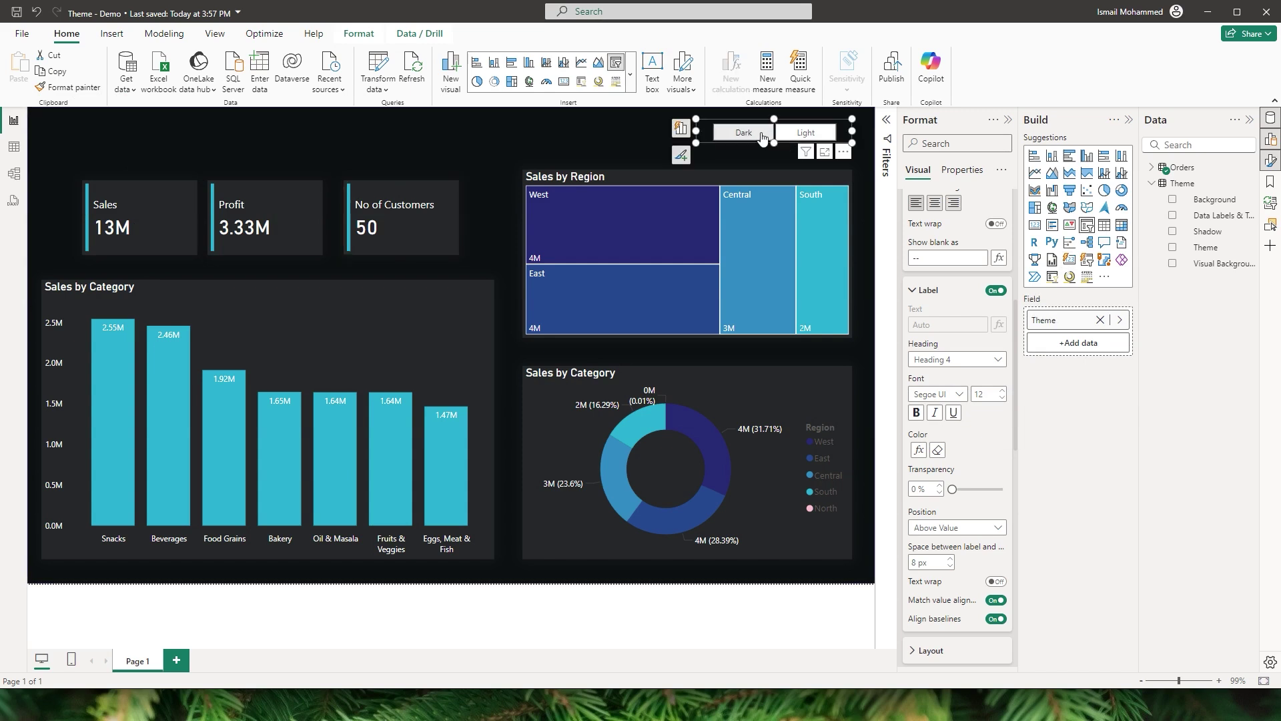
click(804, 142)
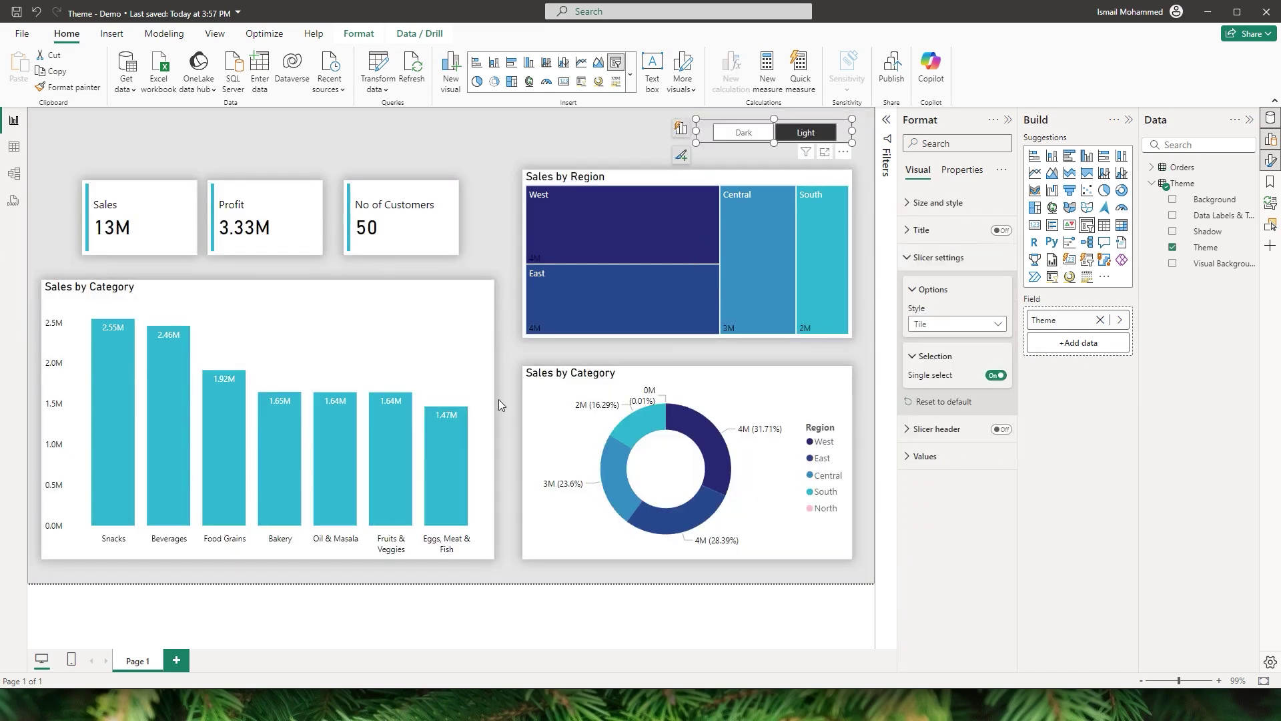
click(756, 140)
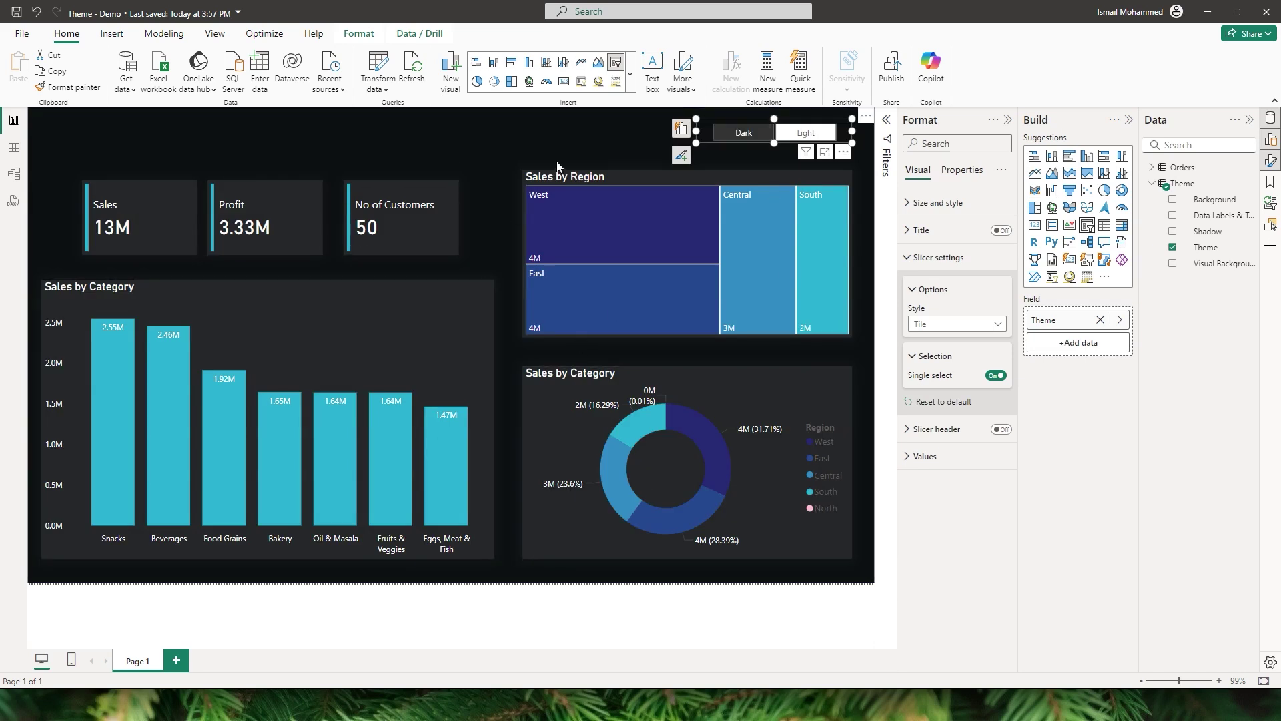
click(798, 142)
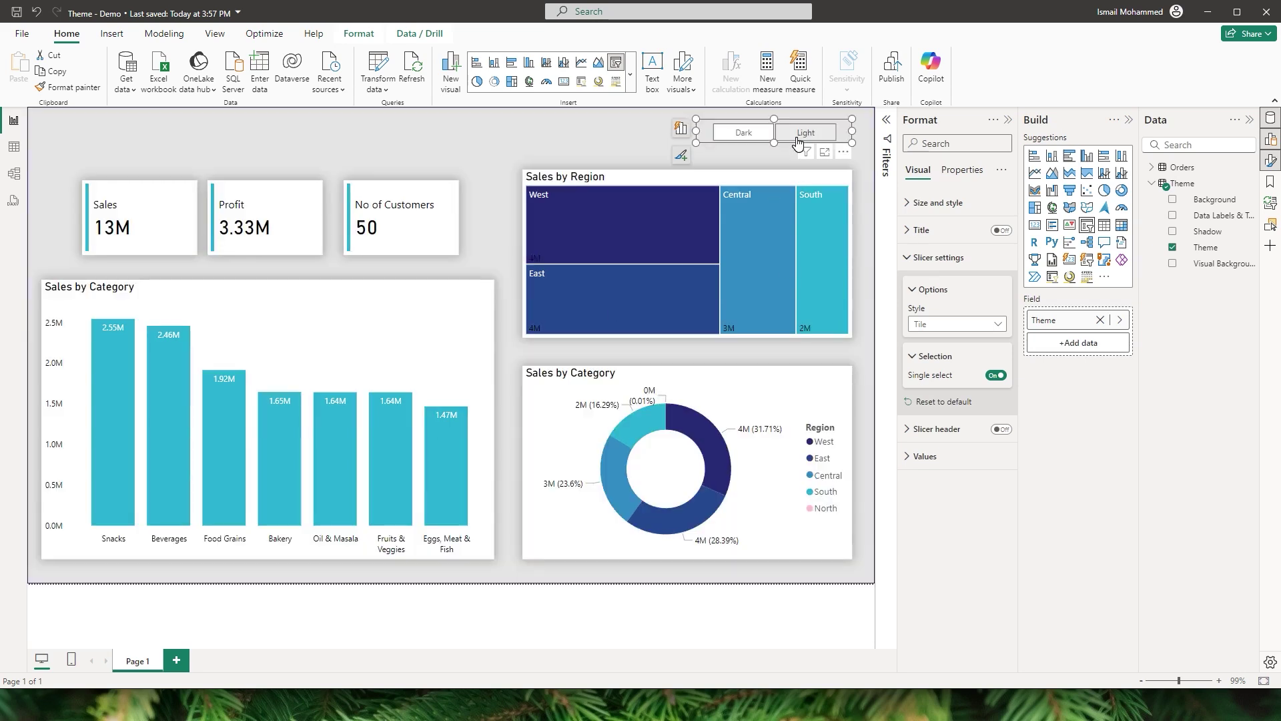
click(758, 136)
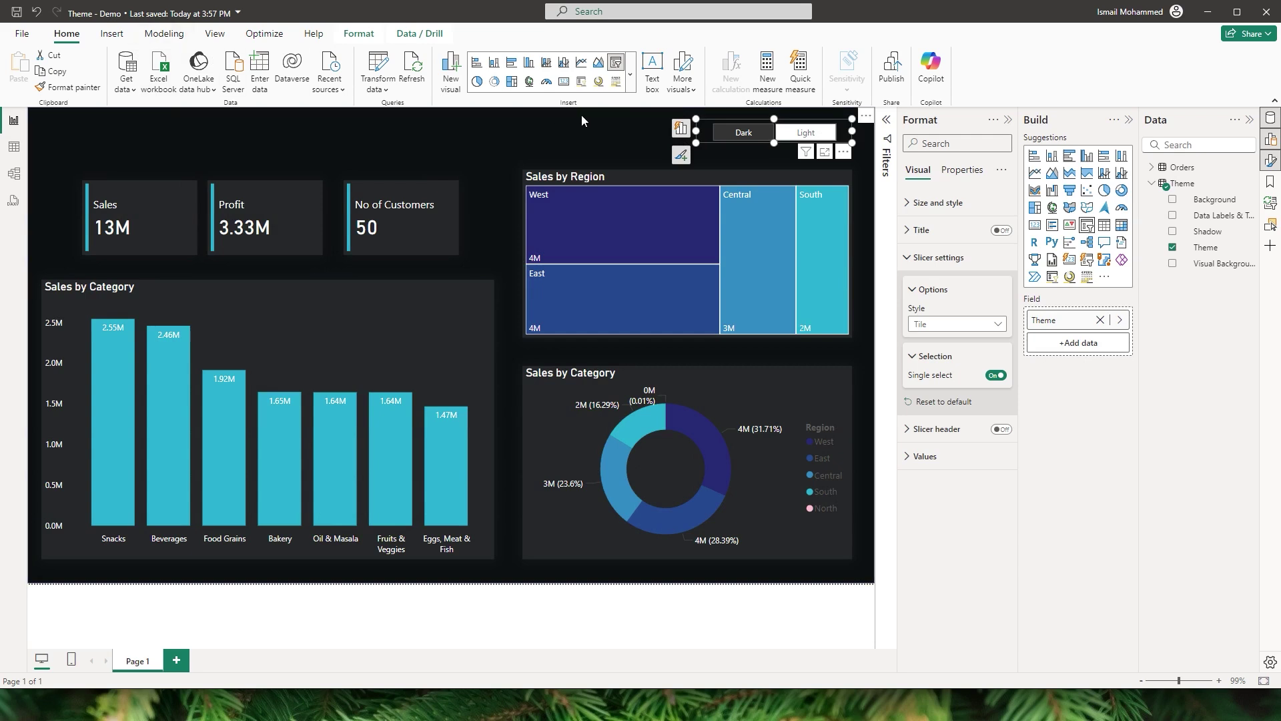
click(127, 35)
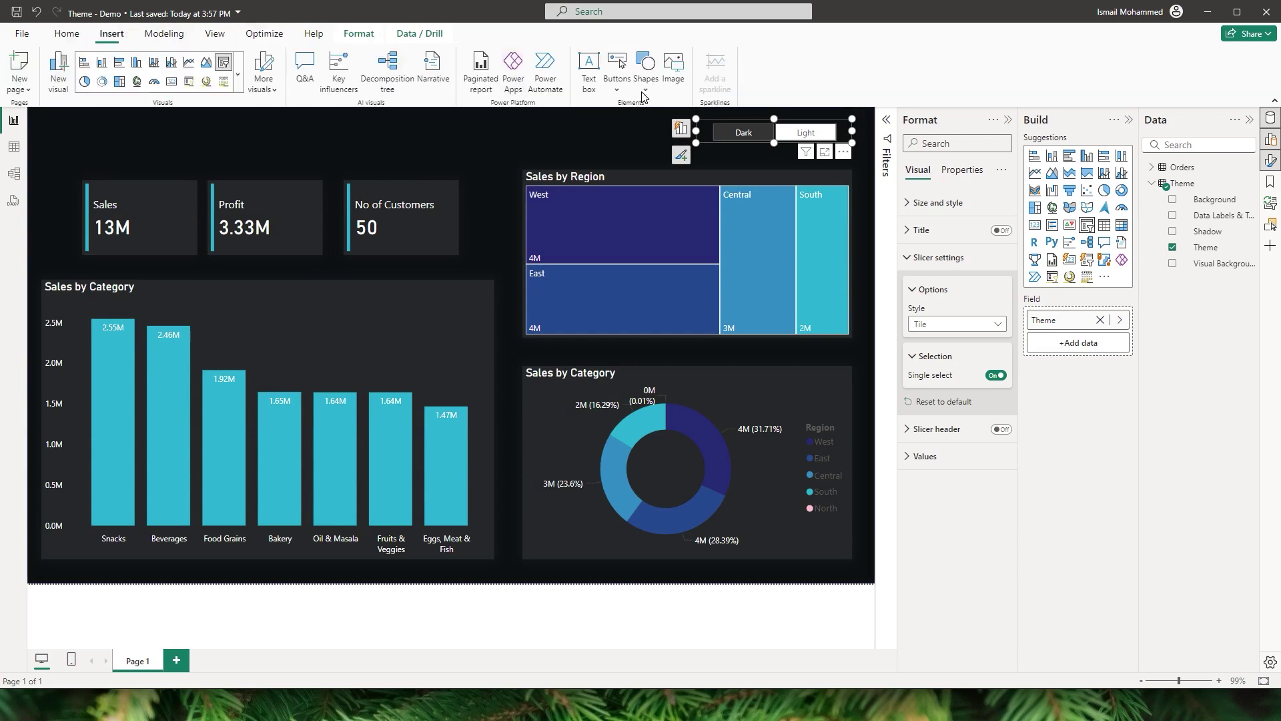
Add a text box, then discard it while it is still empty
click(588, 74)
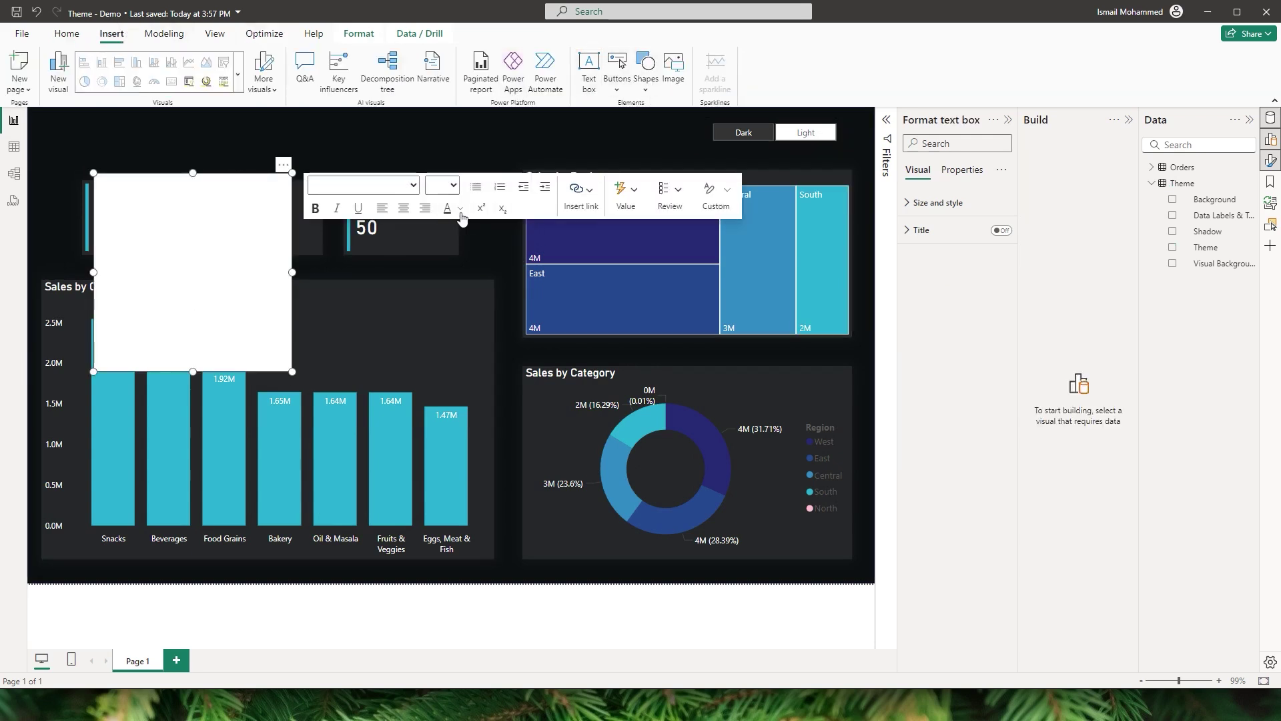
click(460, 208)
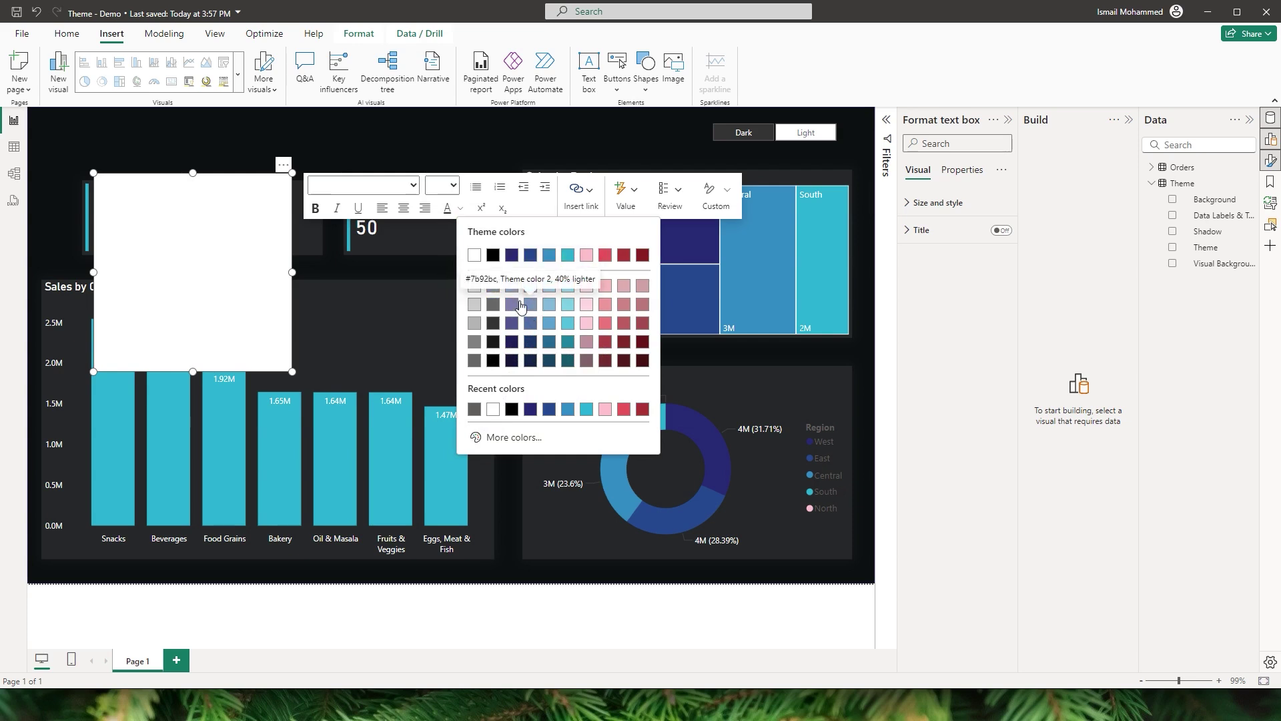
click(251, 201)
click(271, 155)
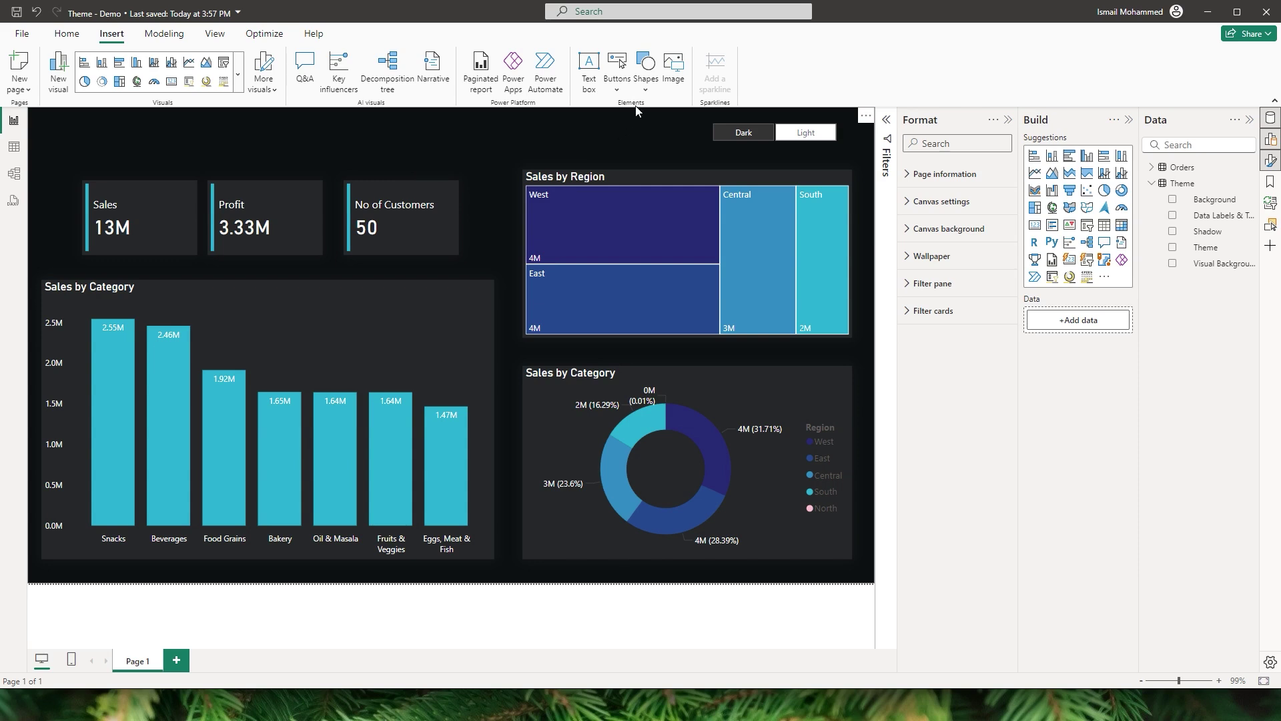
Insert a rectangle shape and stretch it into a banner above the Sales and Profit cards
click(645, 72)
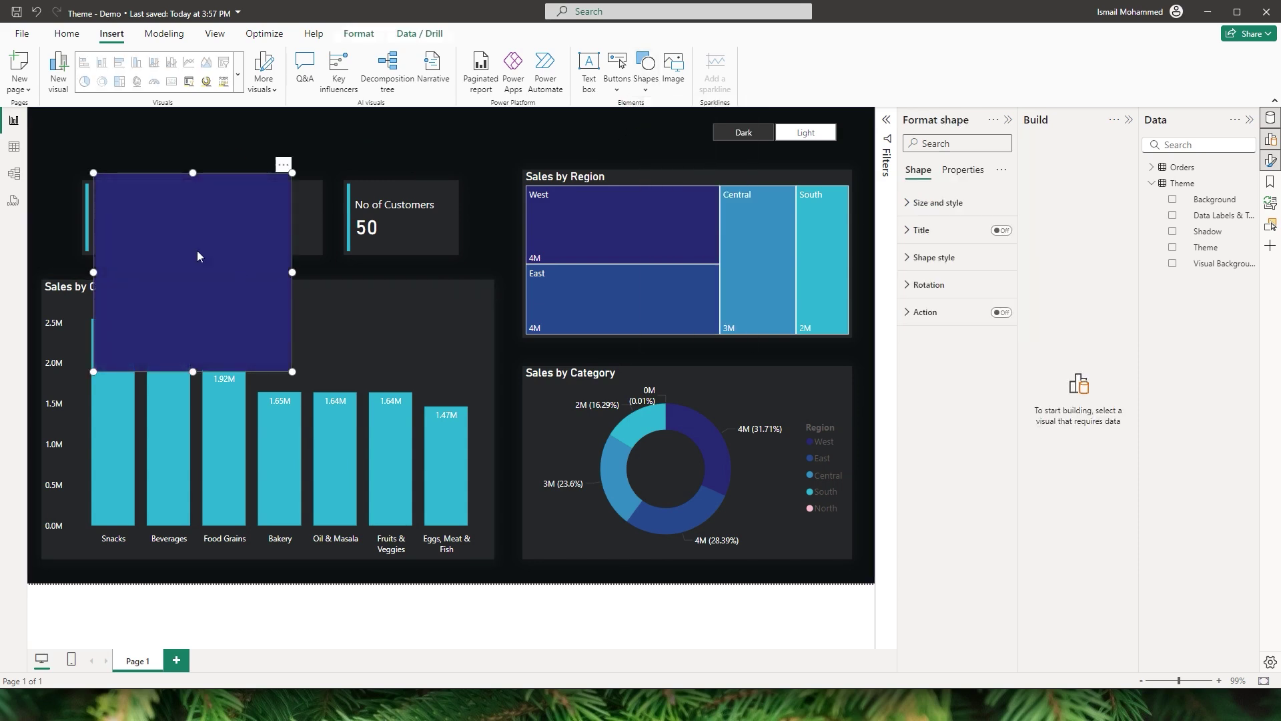
drag(175, 304, 180, 246)
drag(208, 172, 224, 138)
click(214, 146)
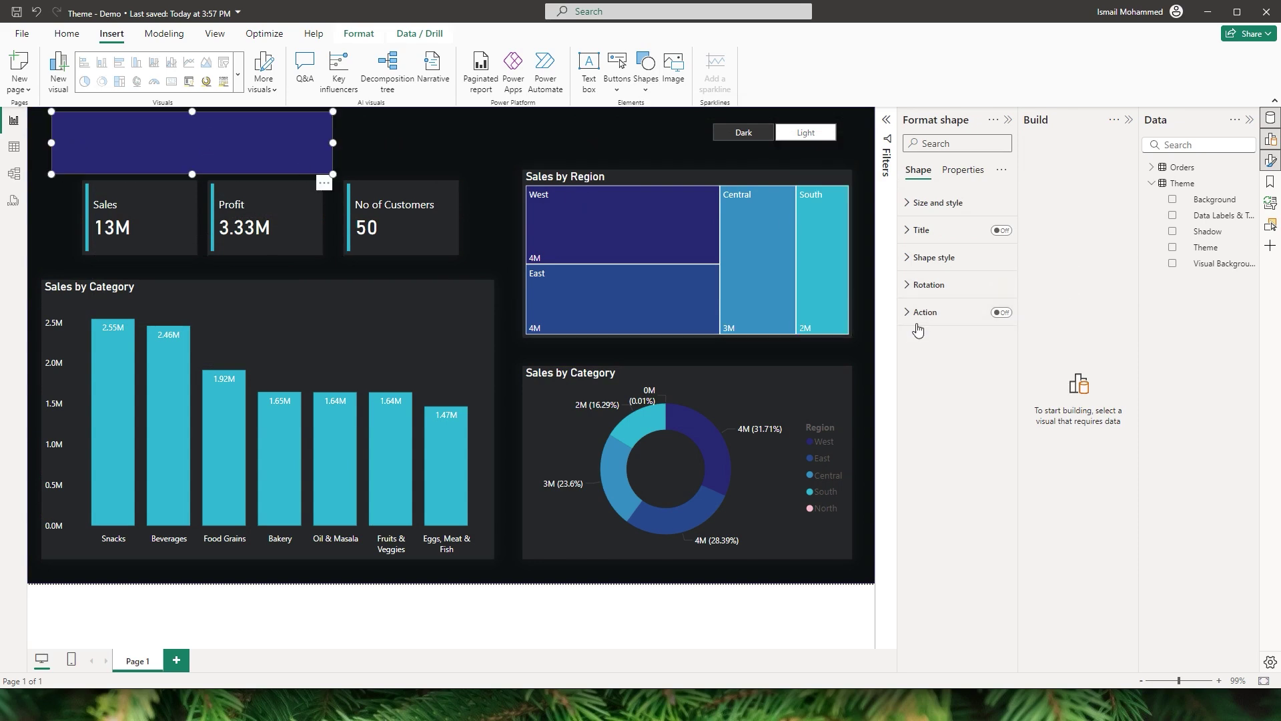
Remove the rectangle's fill and border and give it the text 'Sales Report'
click(921, 265)
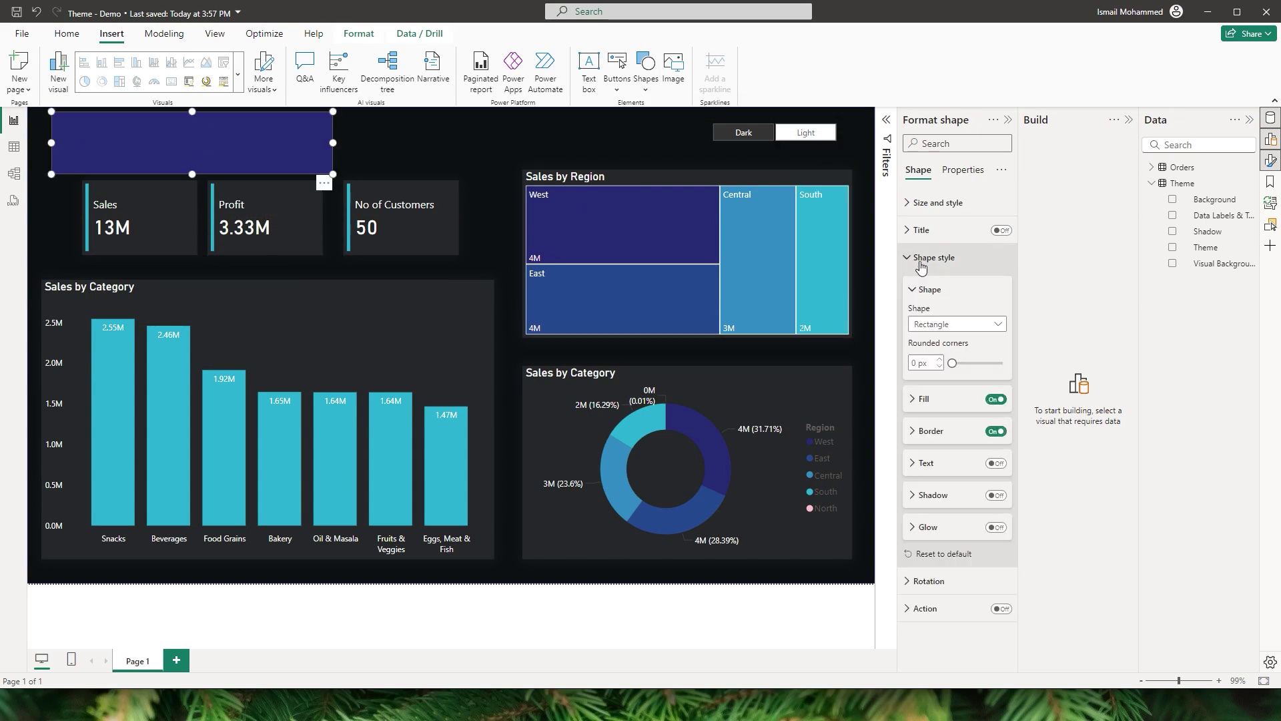
click(995, 399)
click(996, 431)
click(995, 463)
click(928, 465)
click(943, 498)
text(Sales Report)
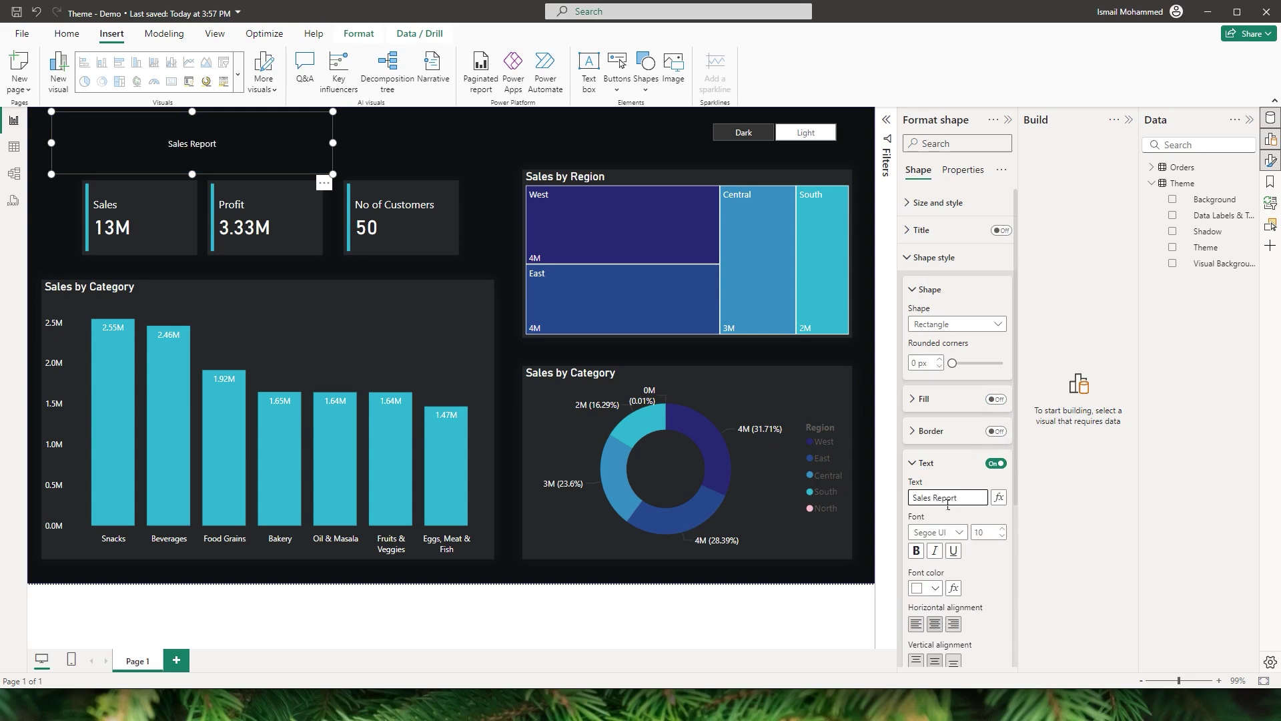
Make the title bold at size 35, left- and top-aligned, and shorten its box
click(916, 551)
click(985, 532)
text(35)
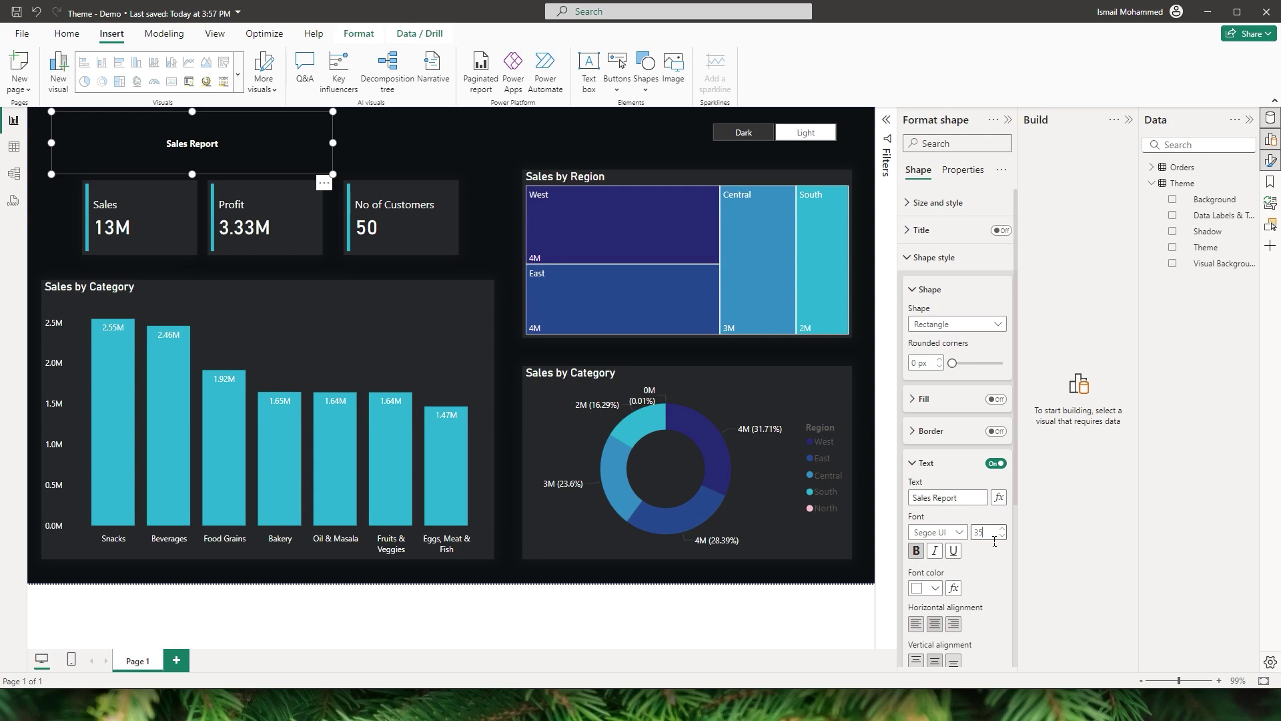
key(Return)
scroll(948, 494, down, 3)
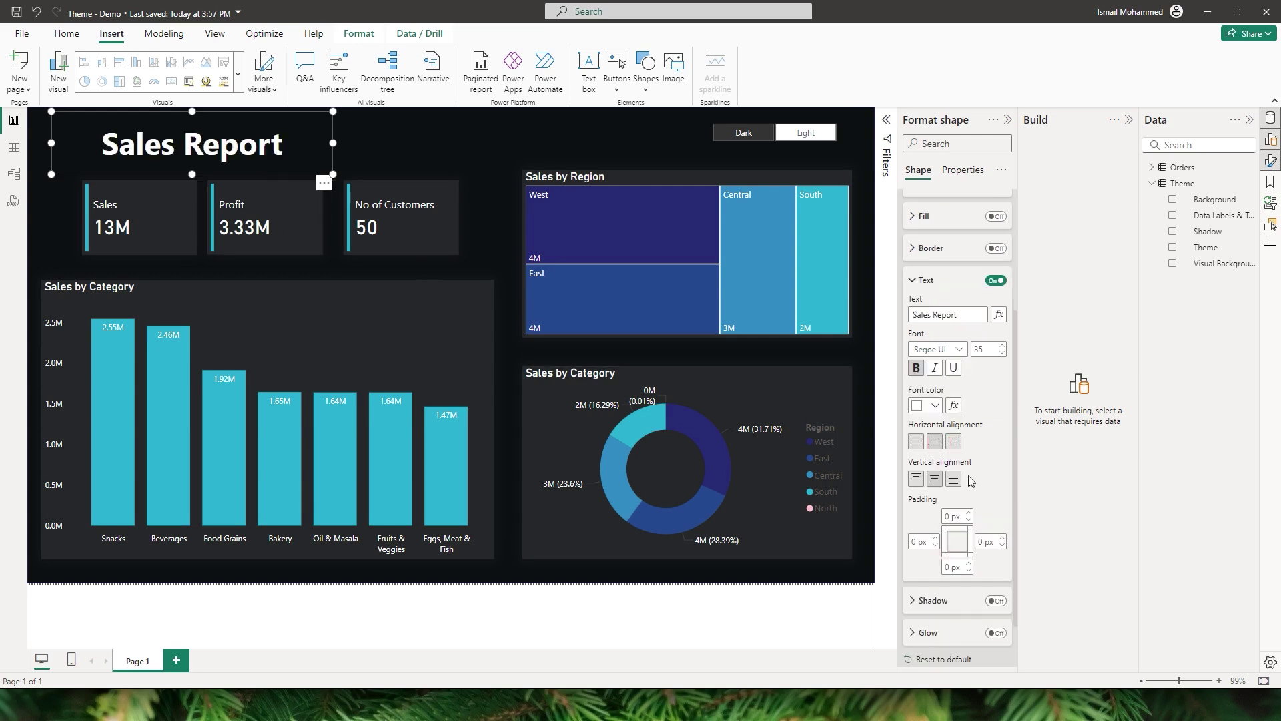
click(916, 442)
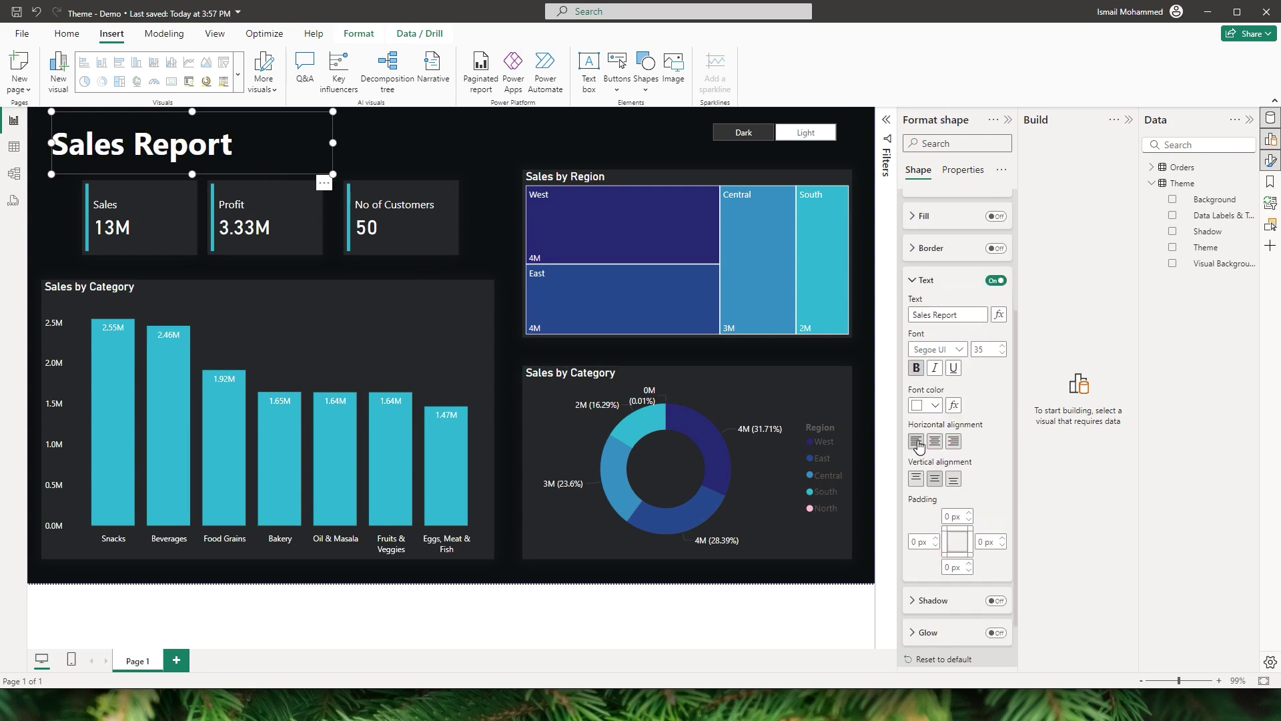
click(918, 481)
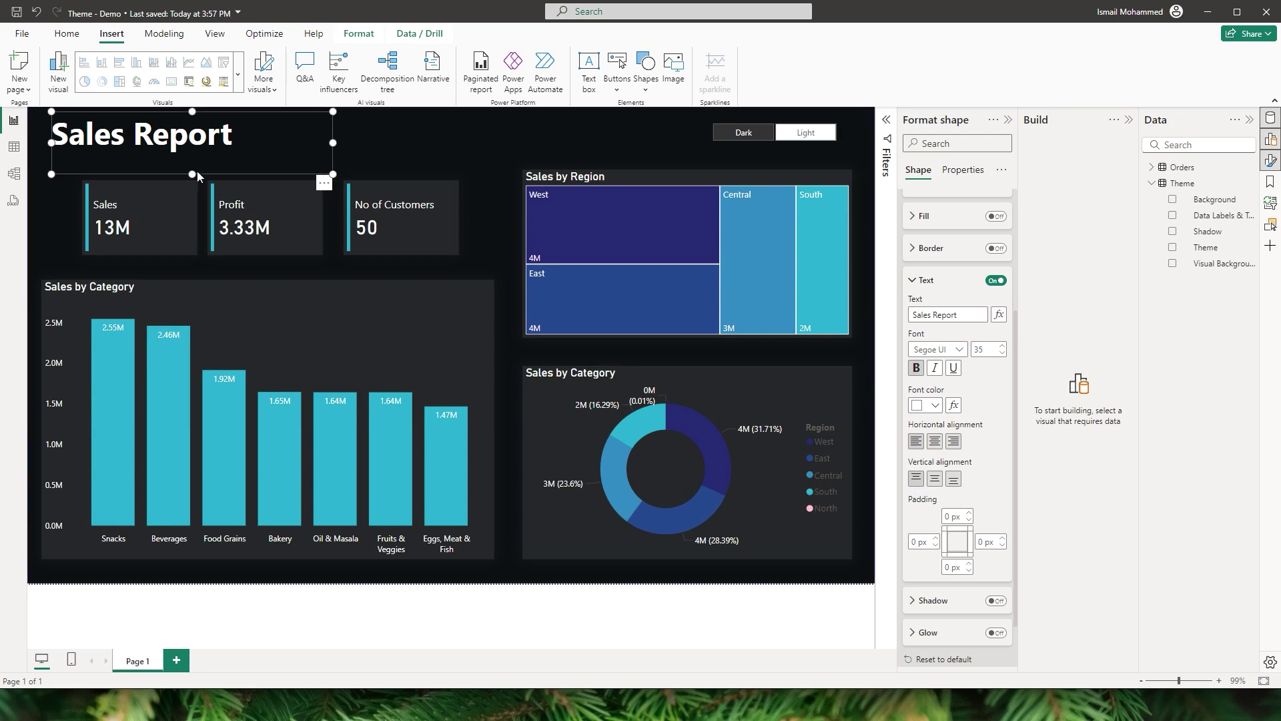
drag(194, 176, 221, 140)
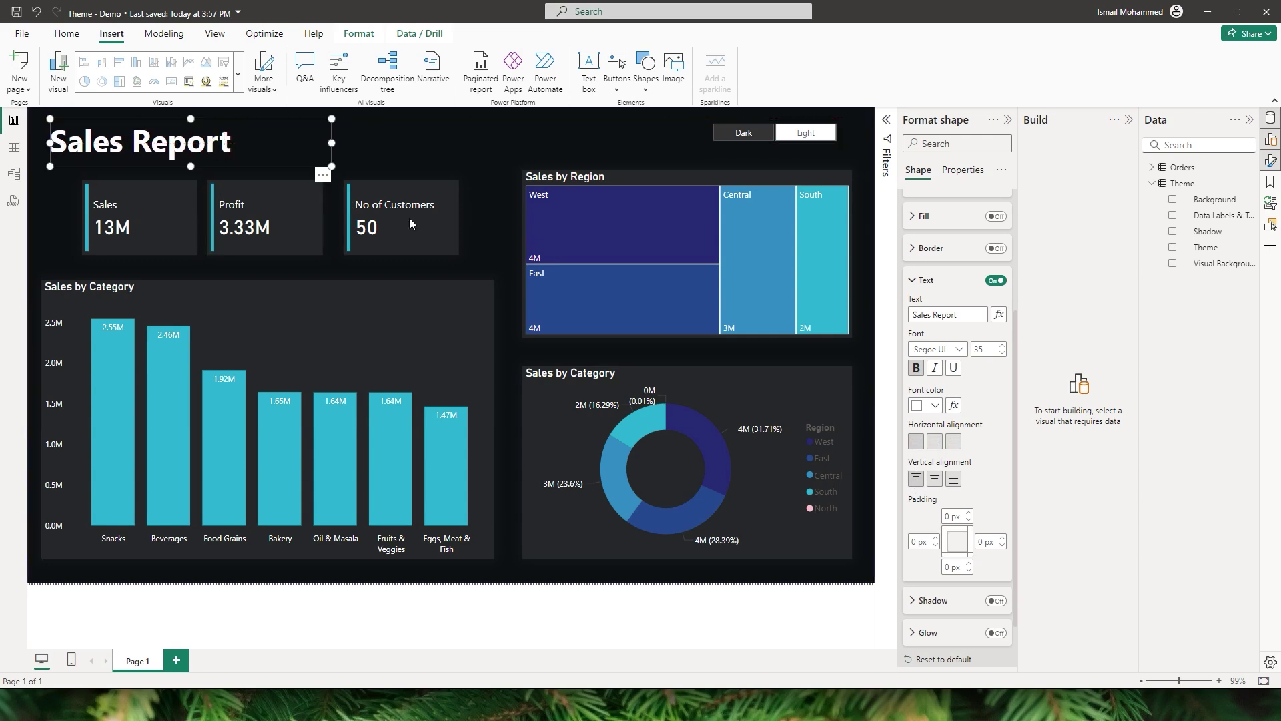
Base the title's font colour on the Theme > Data Labels & Text field
click(953, 406)
click(511, 212)
click(467, 266)
click(499, 267)
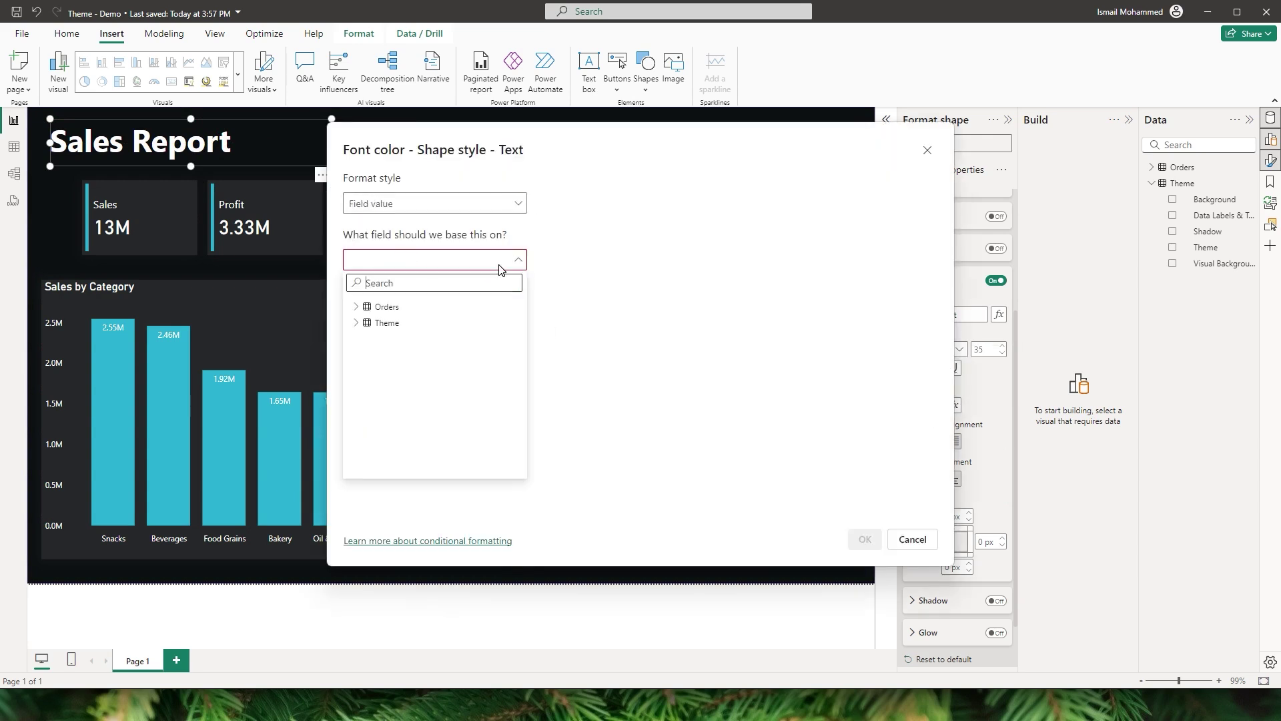
click(363, 324)
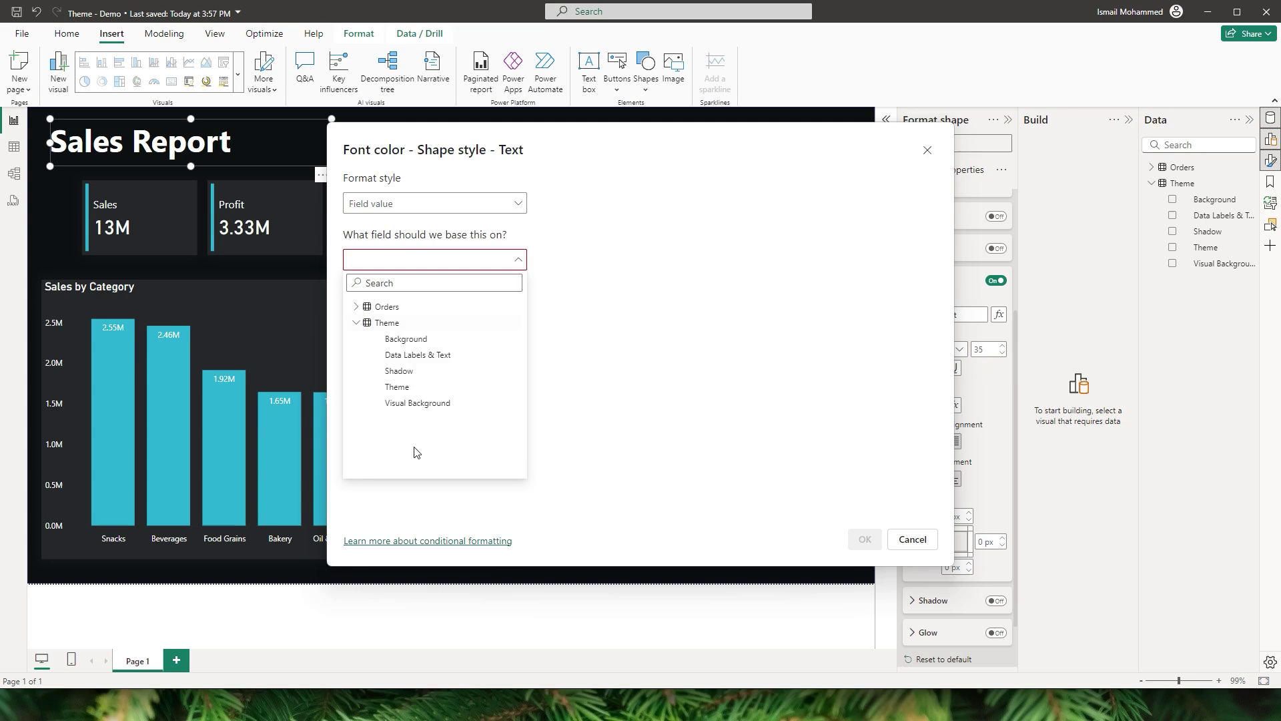
click(409, 354)
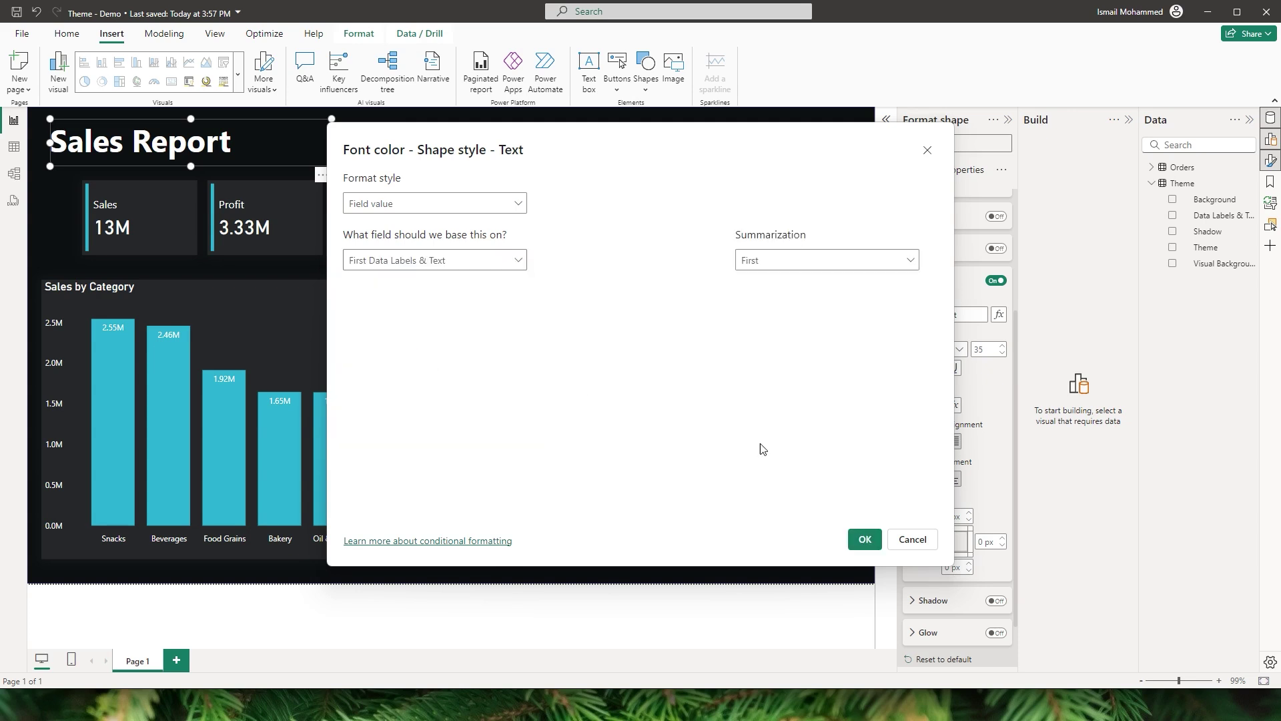
click(862, 537)
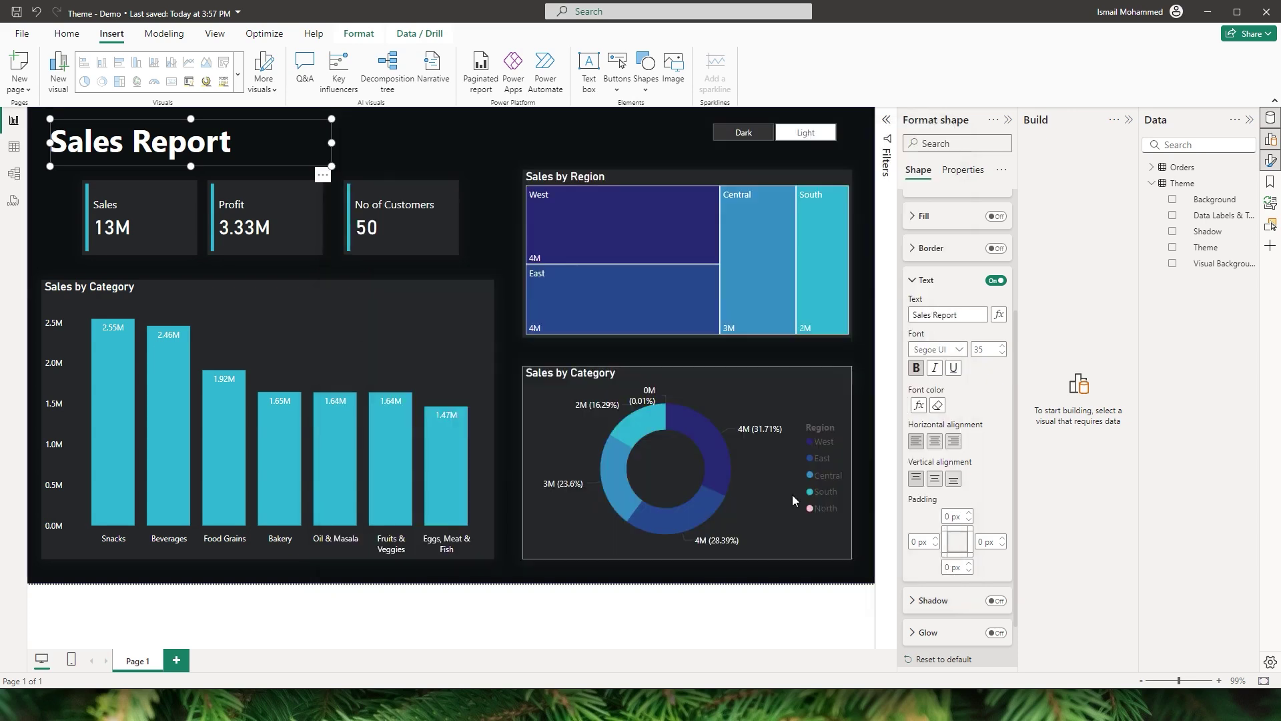
Check the title under Light and Dark, then edit the Theme query in Power Query
click(823, 135)
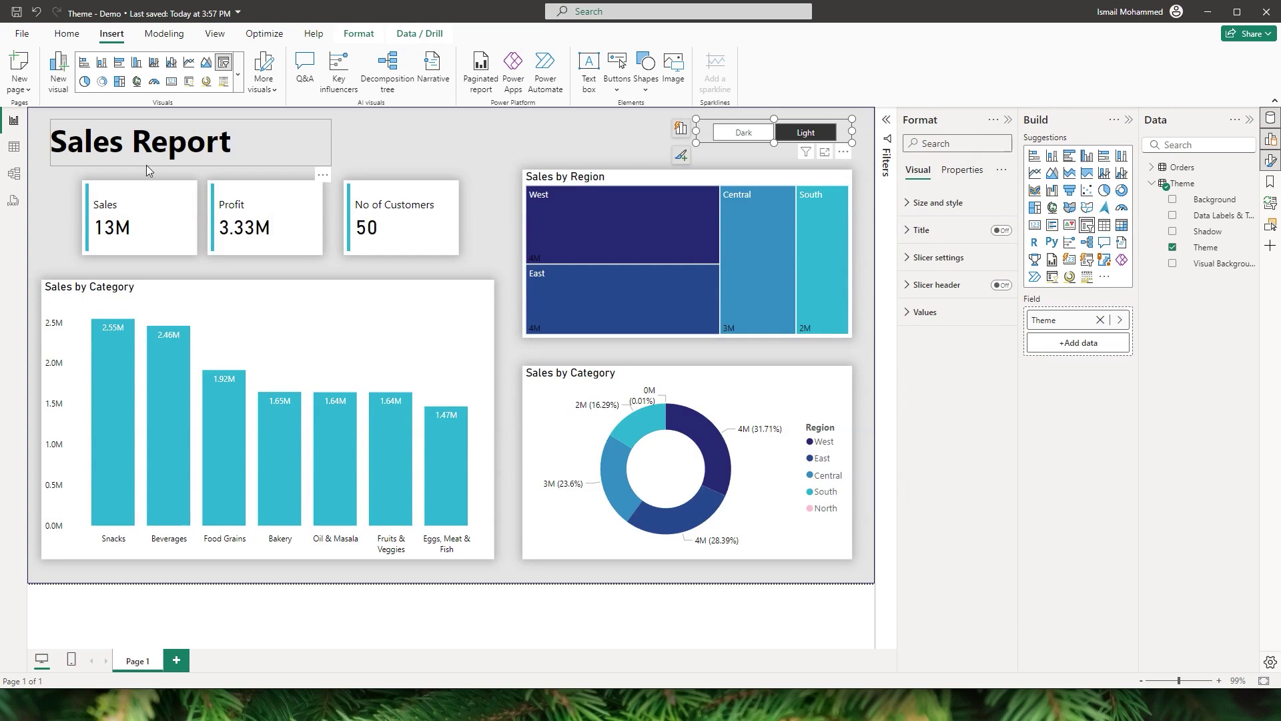
click(139, 151)
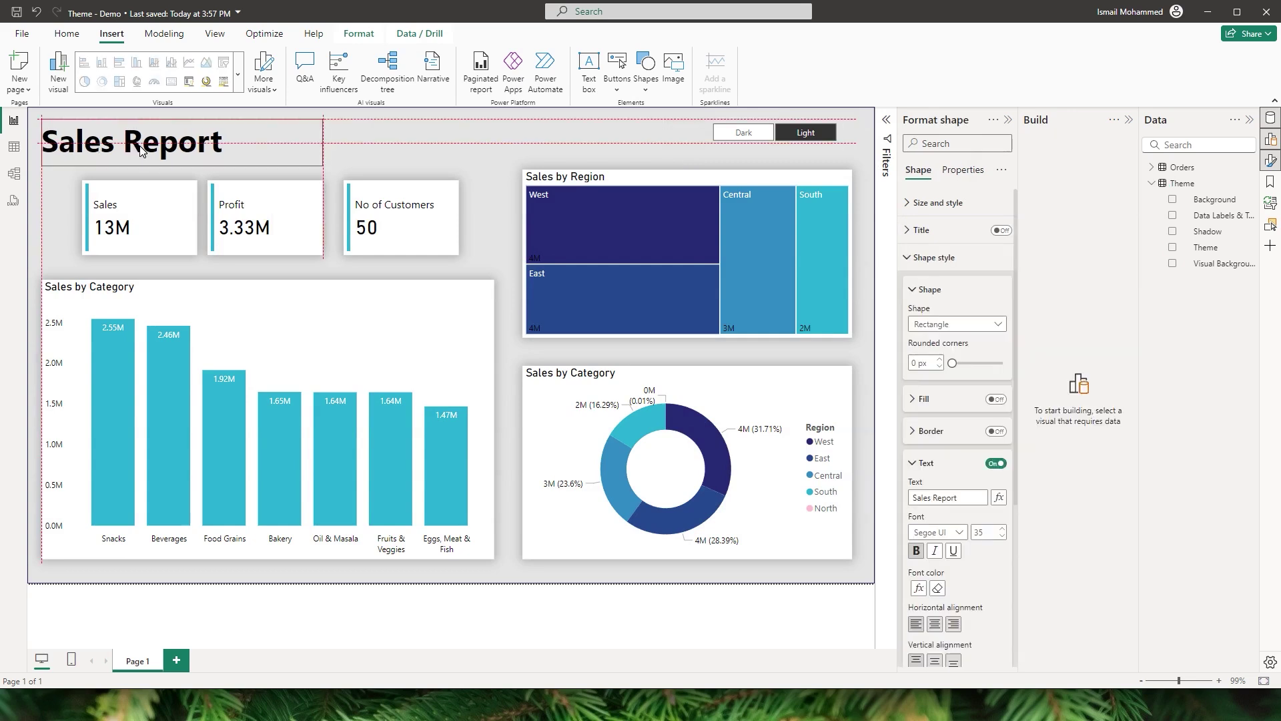
click(742, 132)
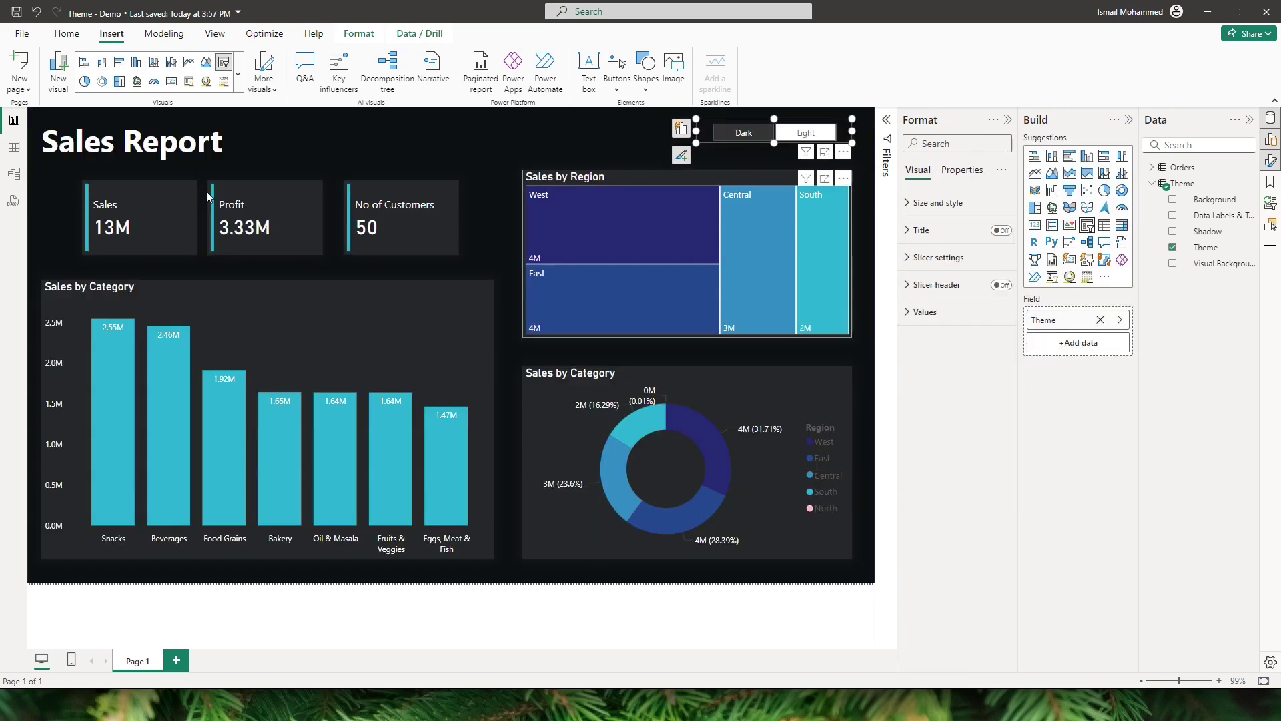
click(860, 159)
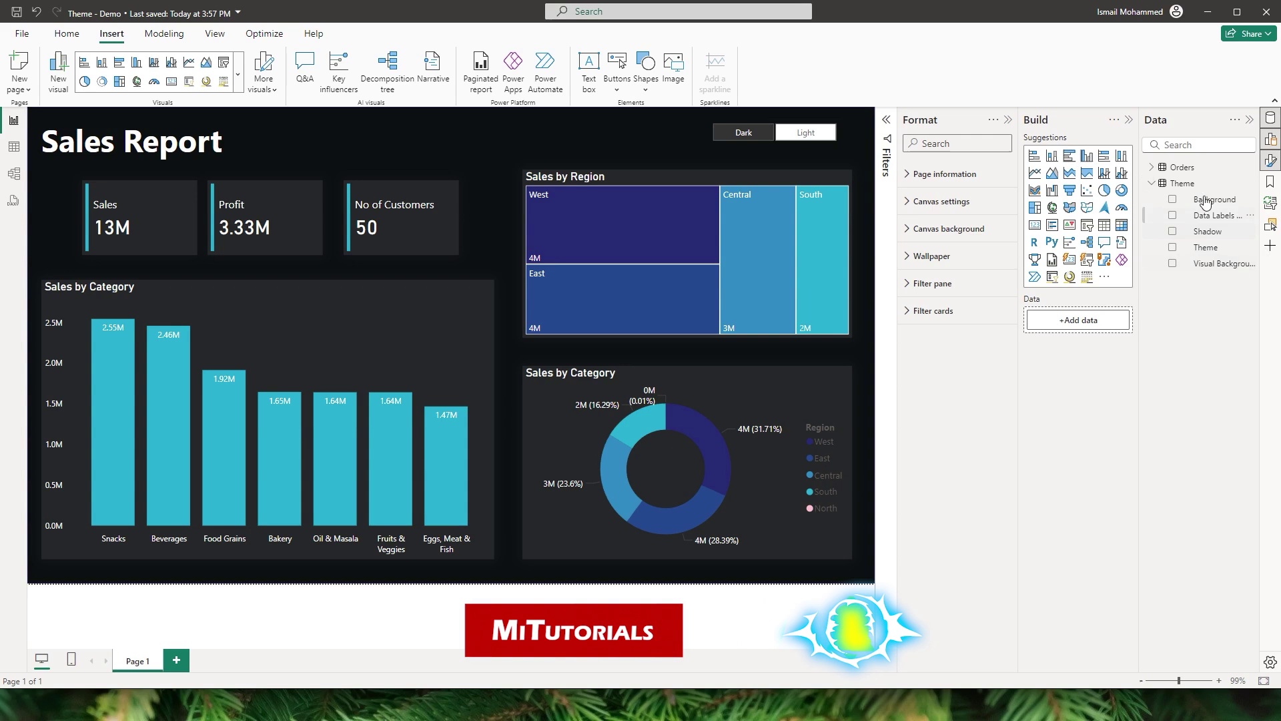
click(1247, 183)
click(1169, 276)
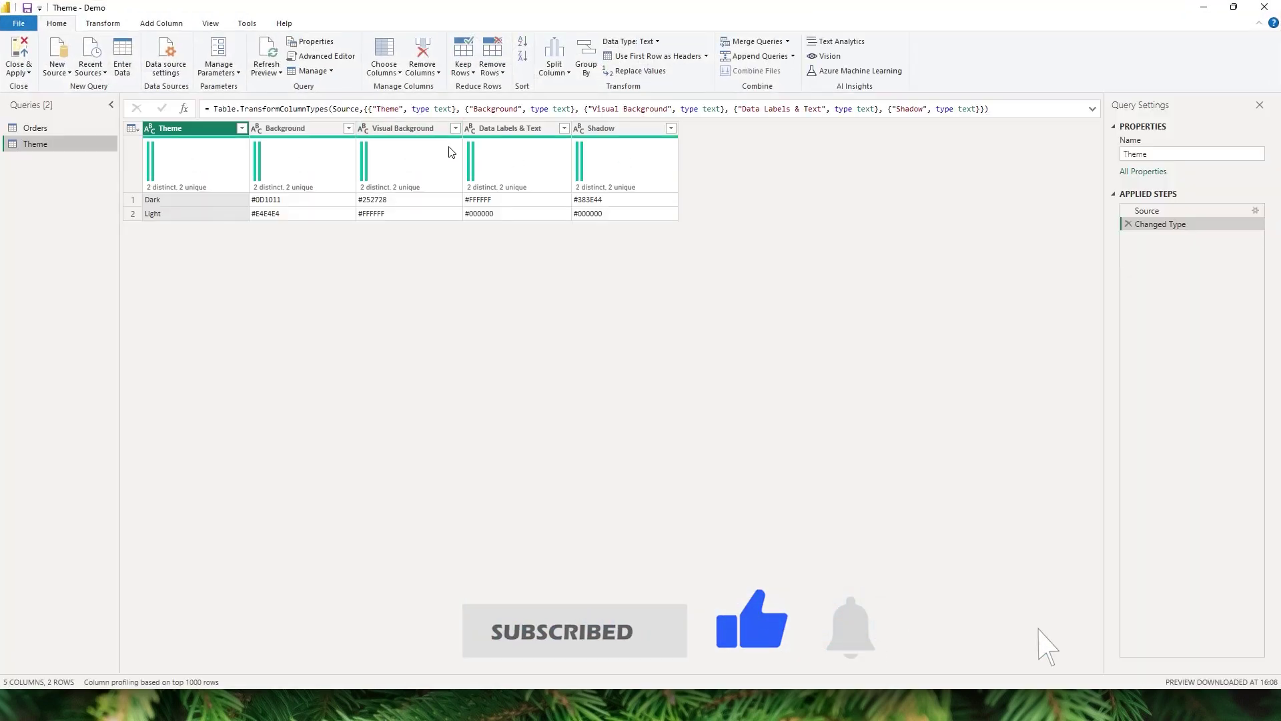
In the Theme table's Source step, prefix the Dark value with a crescent moon emoji
click(1188, 211)
click(1255, 212)
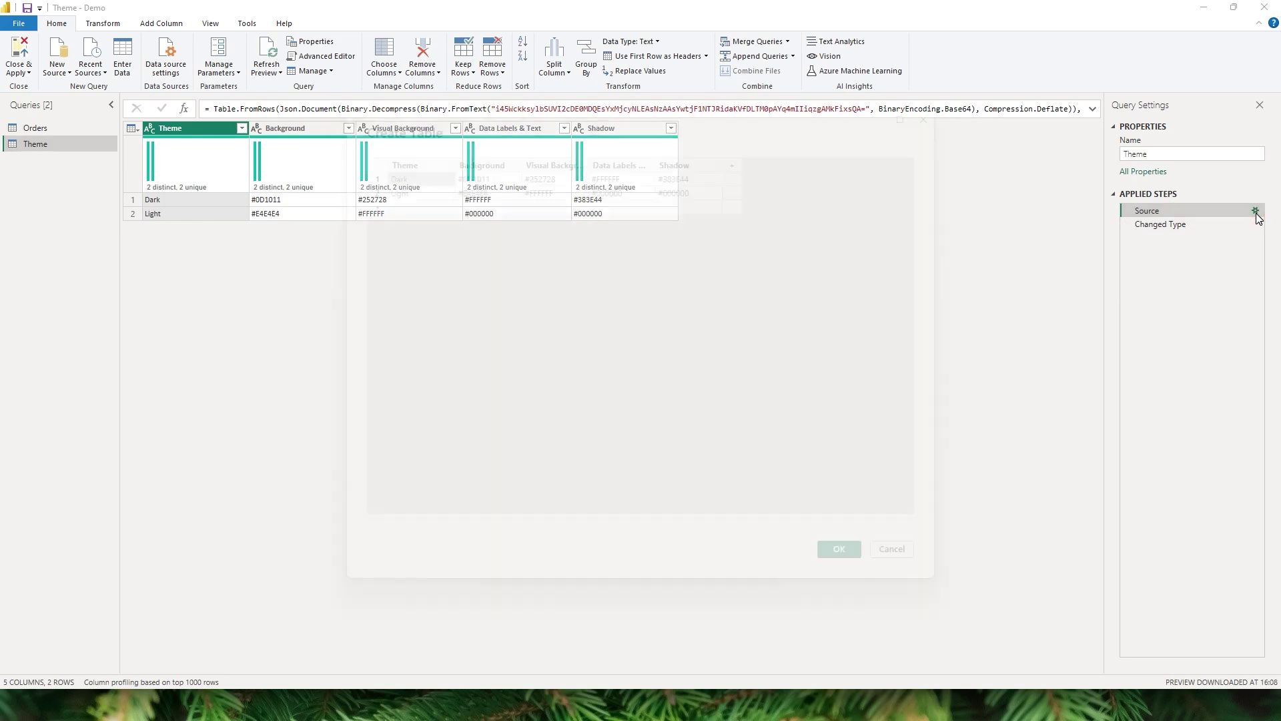
double_click(415, 184)
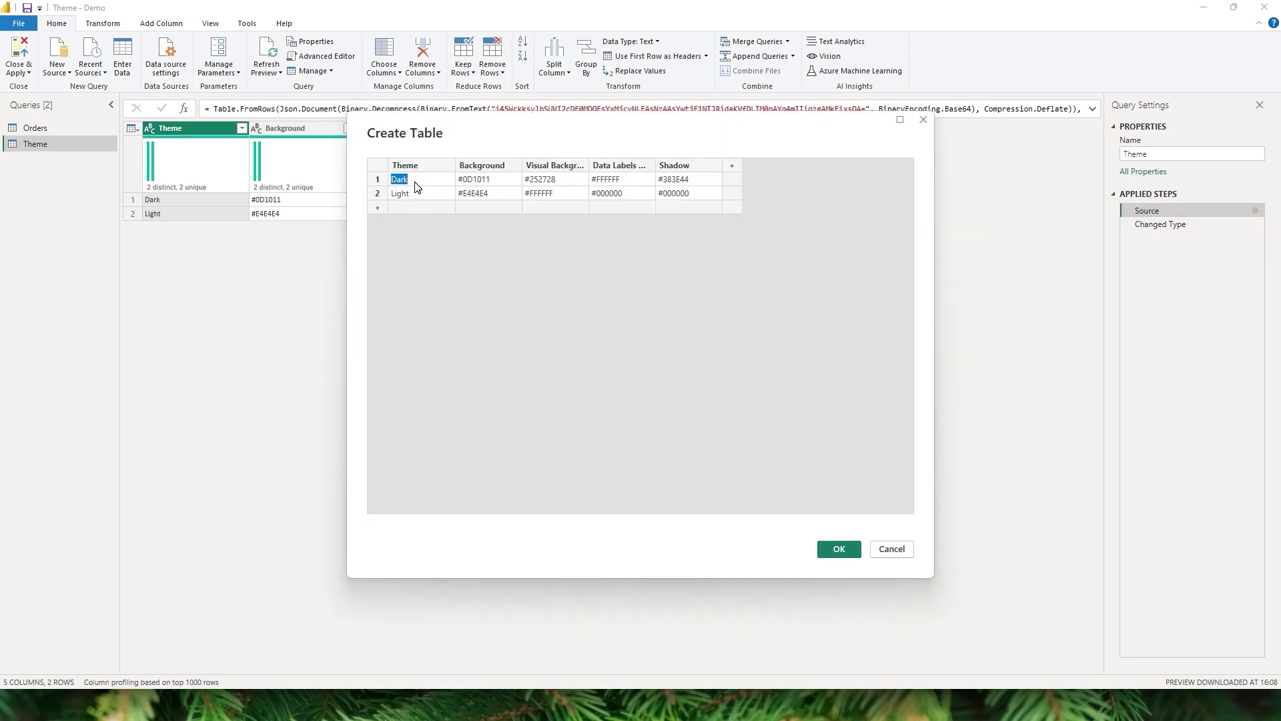
key(Home)
key(super+period)
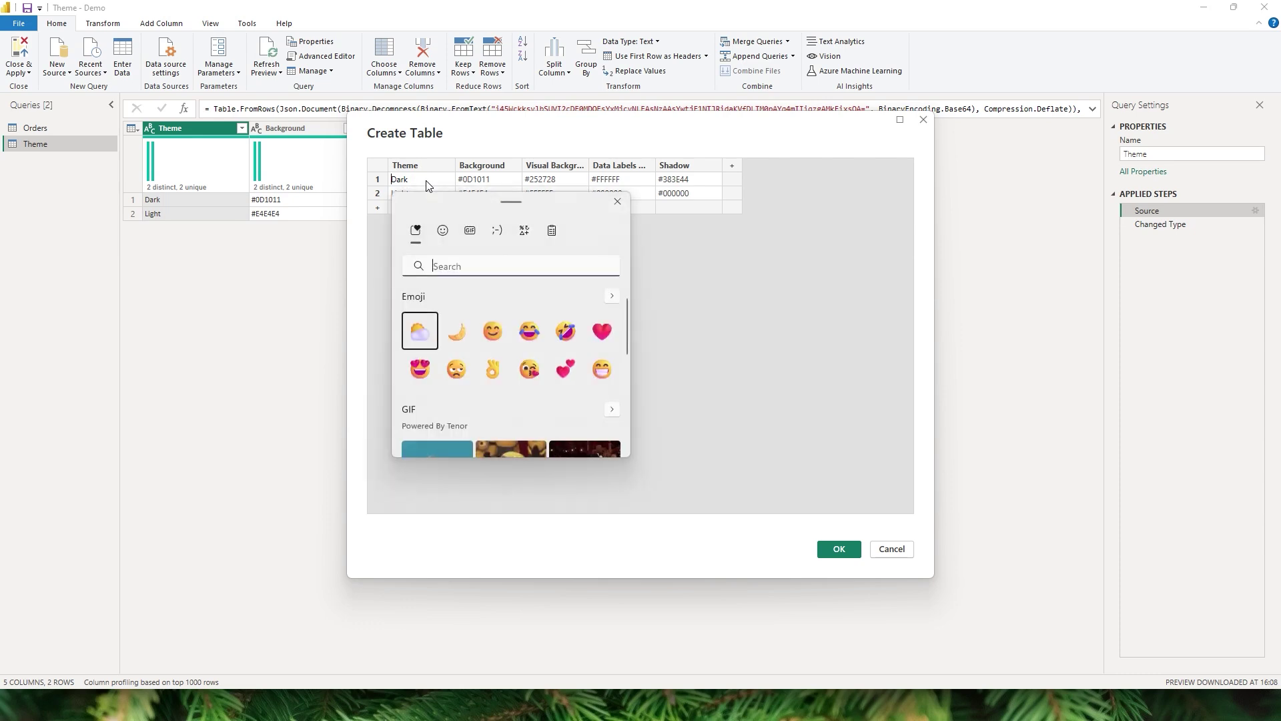
click(534, 269)
text(moon)
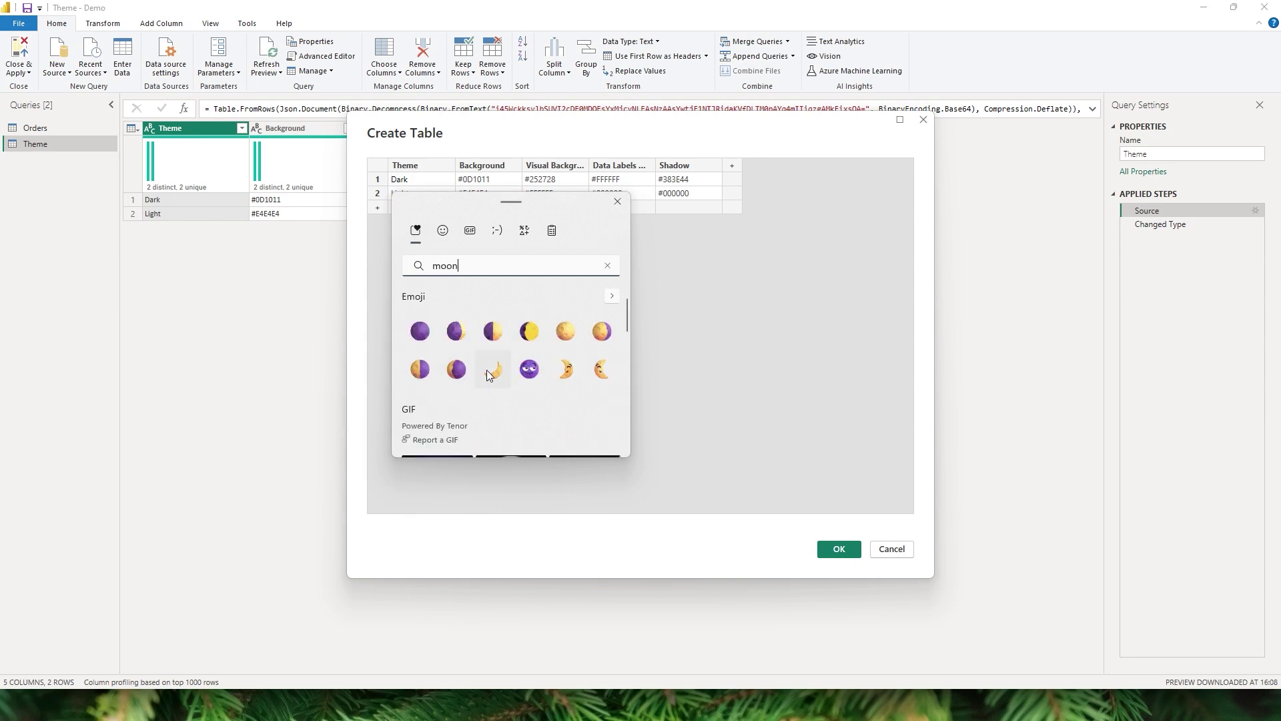
click(494, 373)
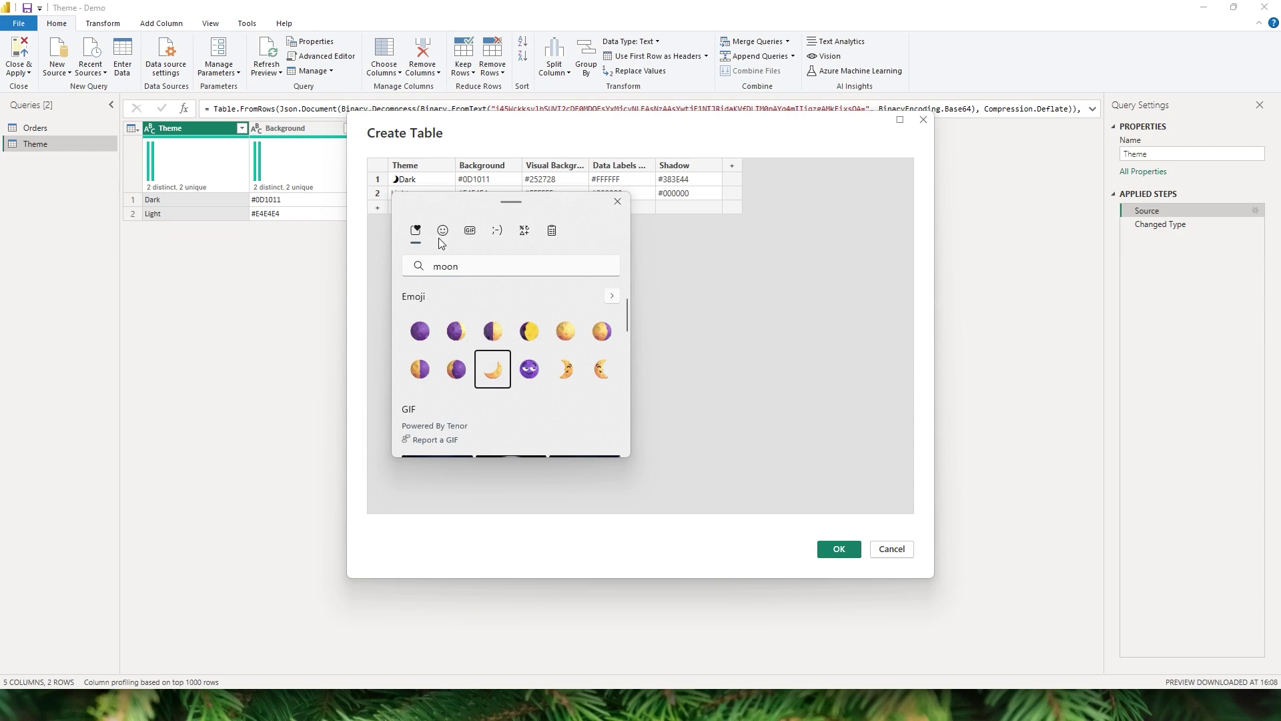
click(422, 195)
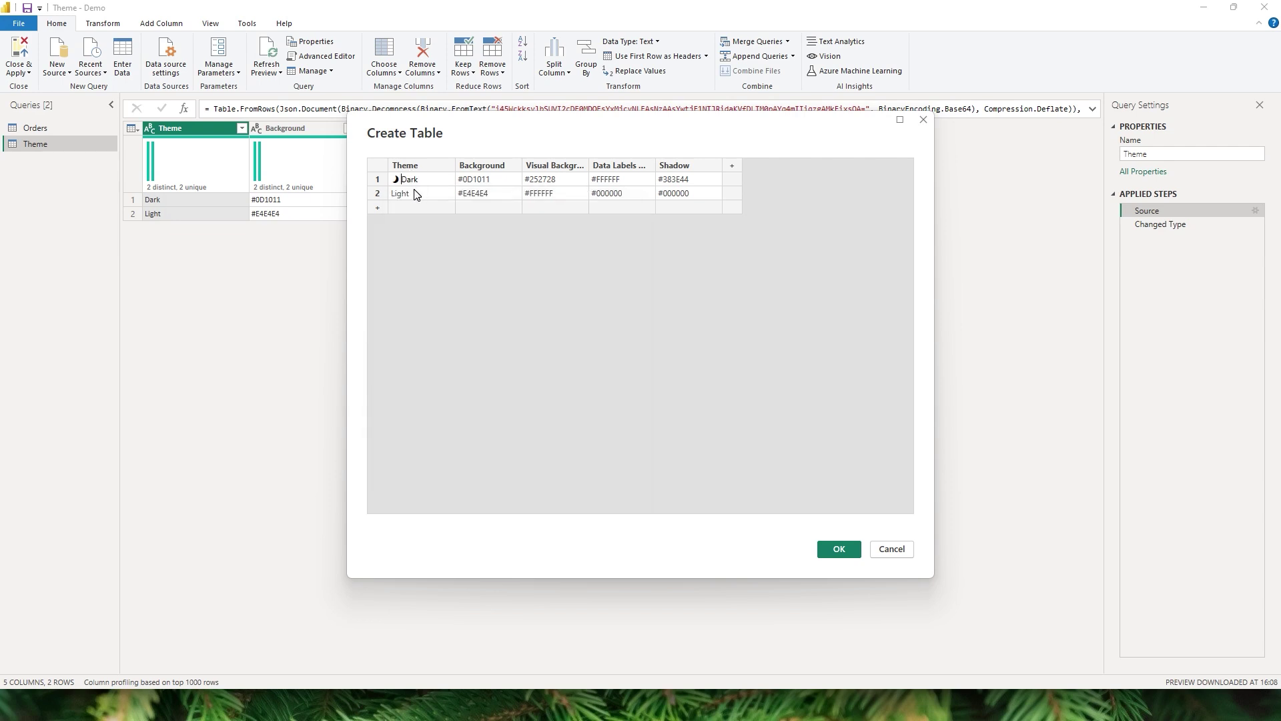
Prefix the Light value with a sun-behind-cloud emoji and confirm the edited table
click(399, 196)
click(396, 197)
key(super+period)
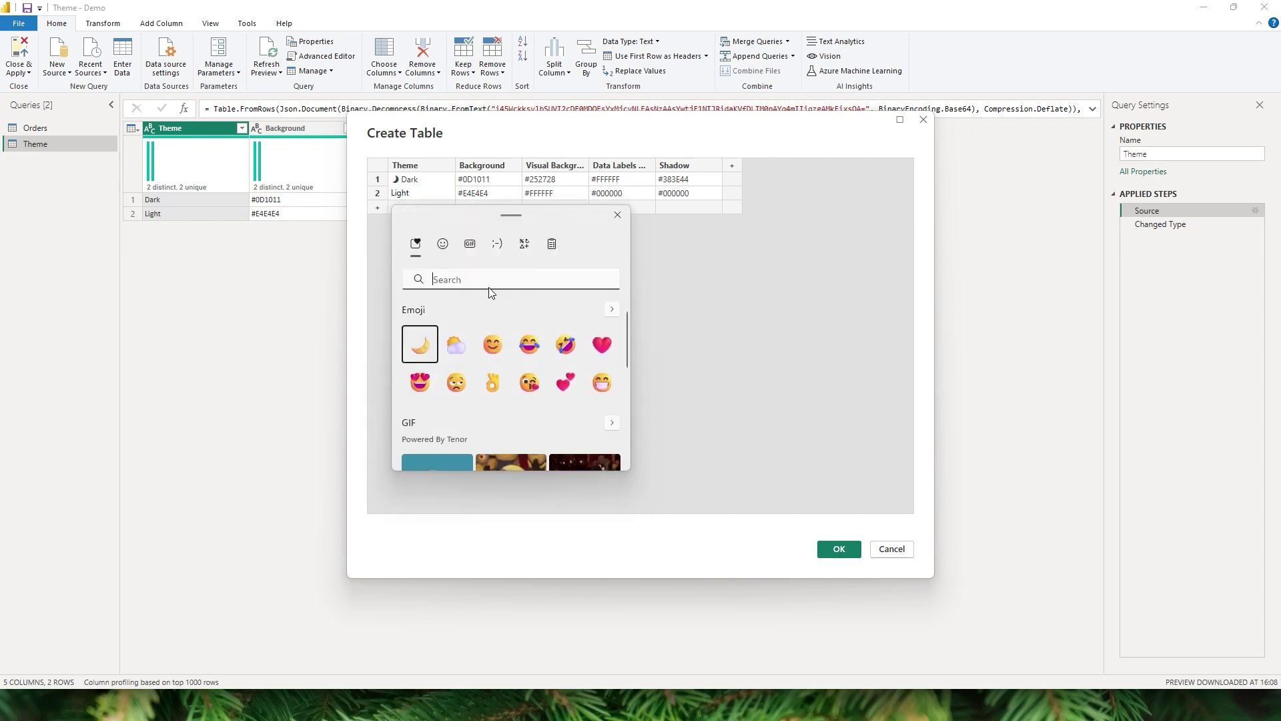
text(cloud)
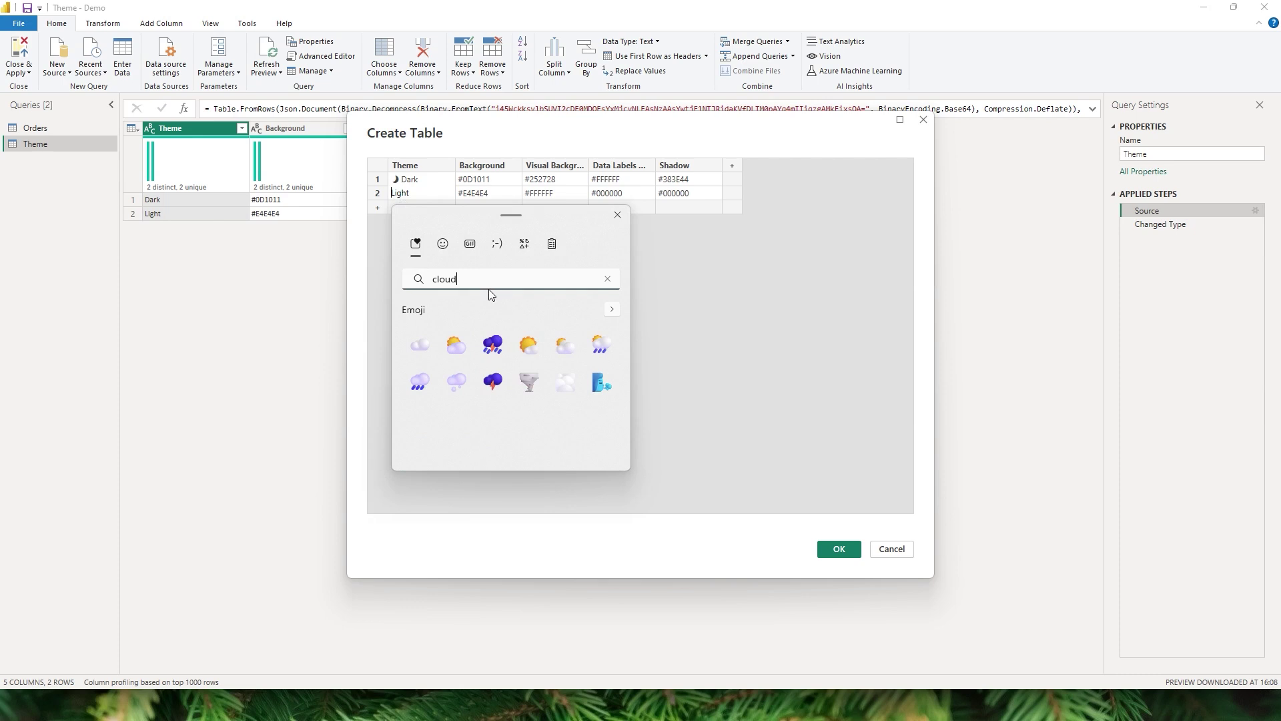
click(458, 352)
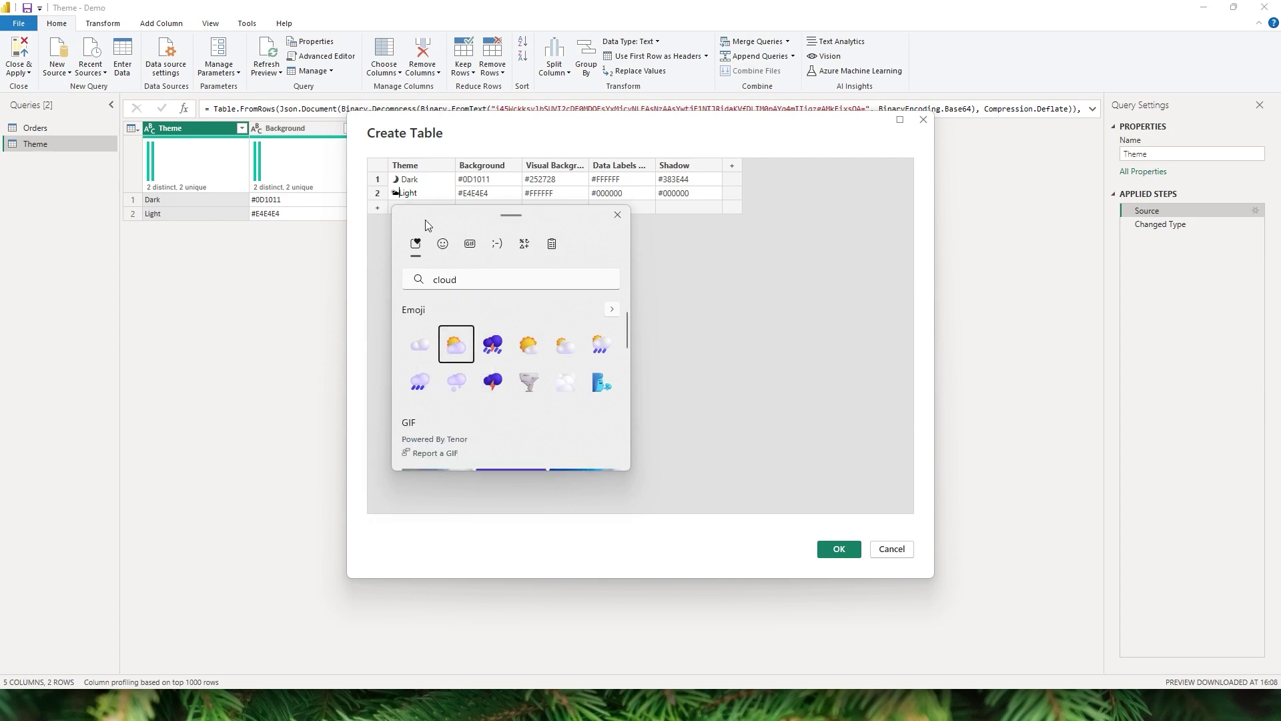
click(409, 204)
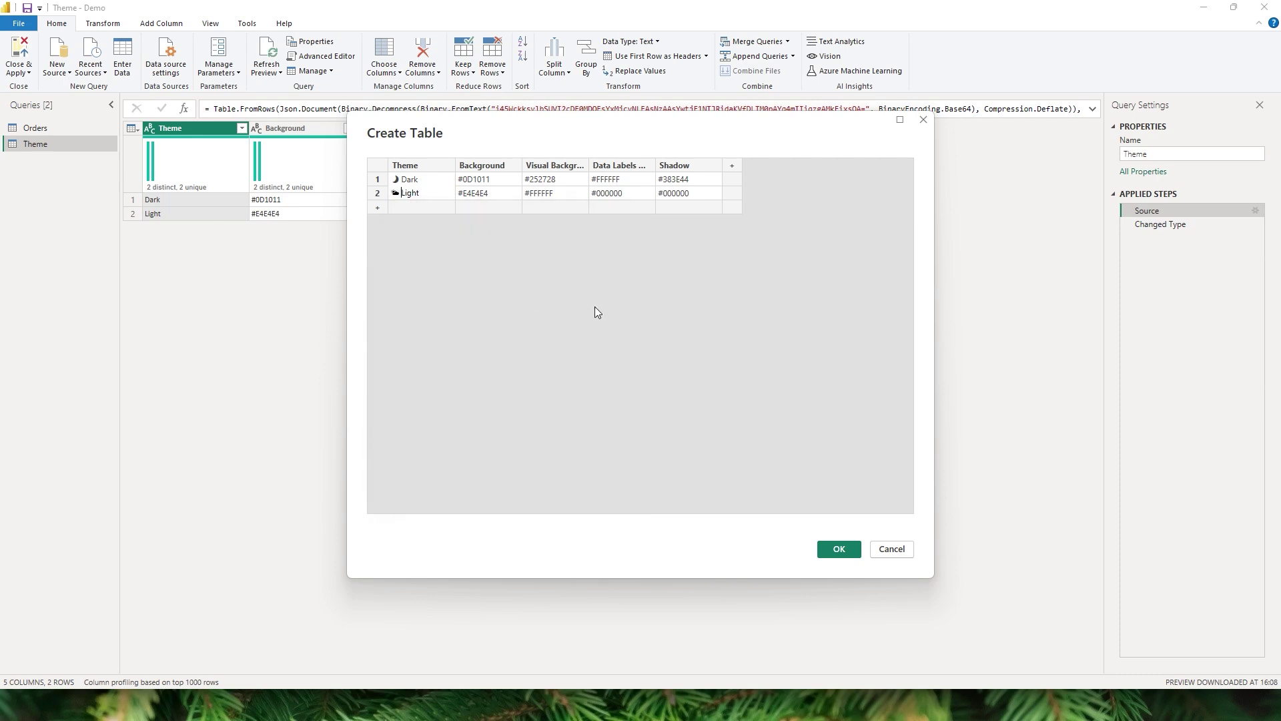
click(838, 548)
click(18, 72)
Apply the query changes and test the emoji Light/Dark tiles, leaving the Light theme active
click(22, 90)
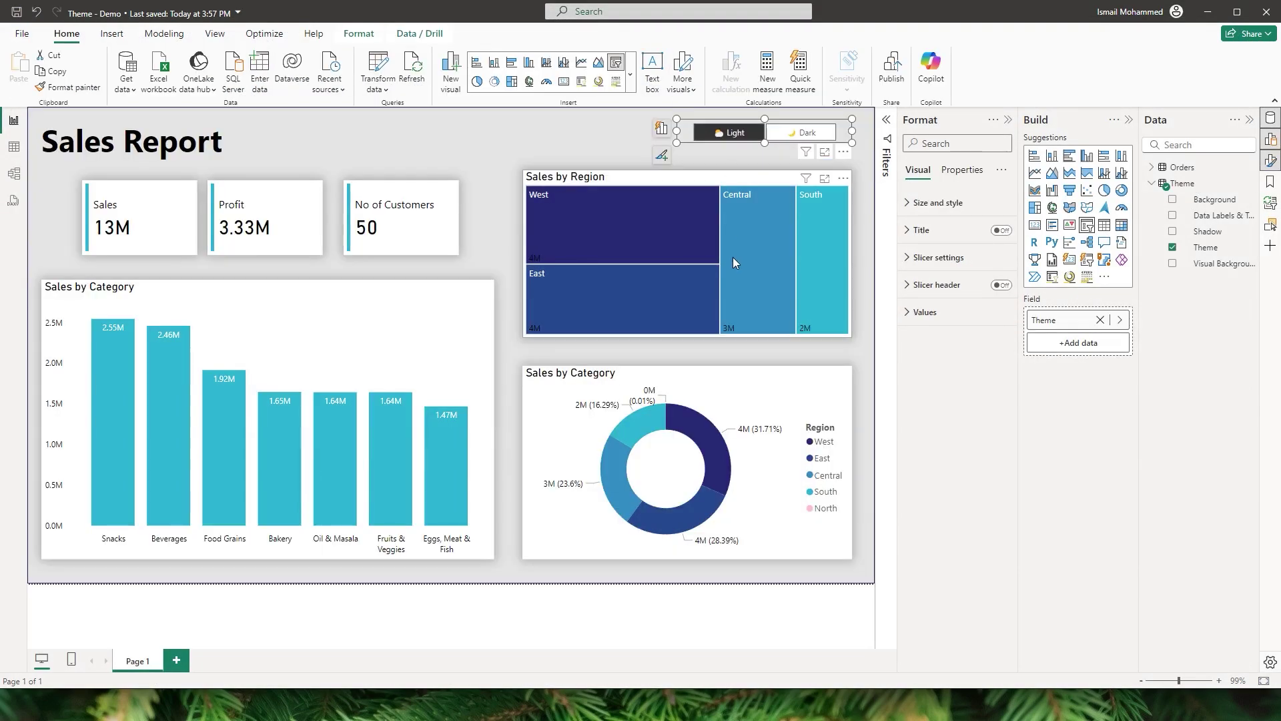
click(734, 133)
click(734, 133)
click(734, 133)
click(733, 137)
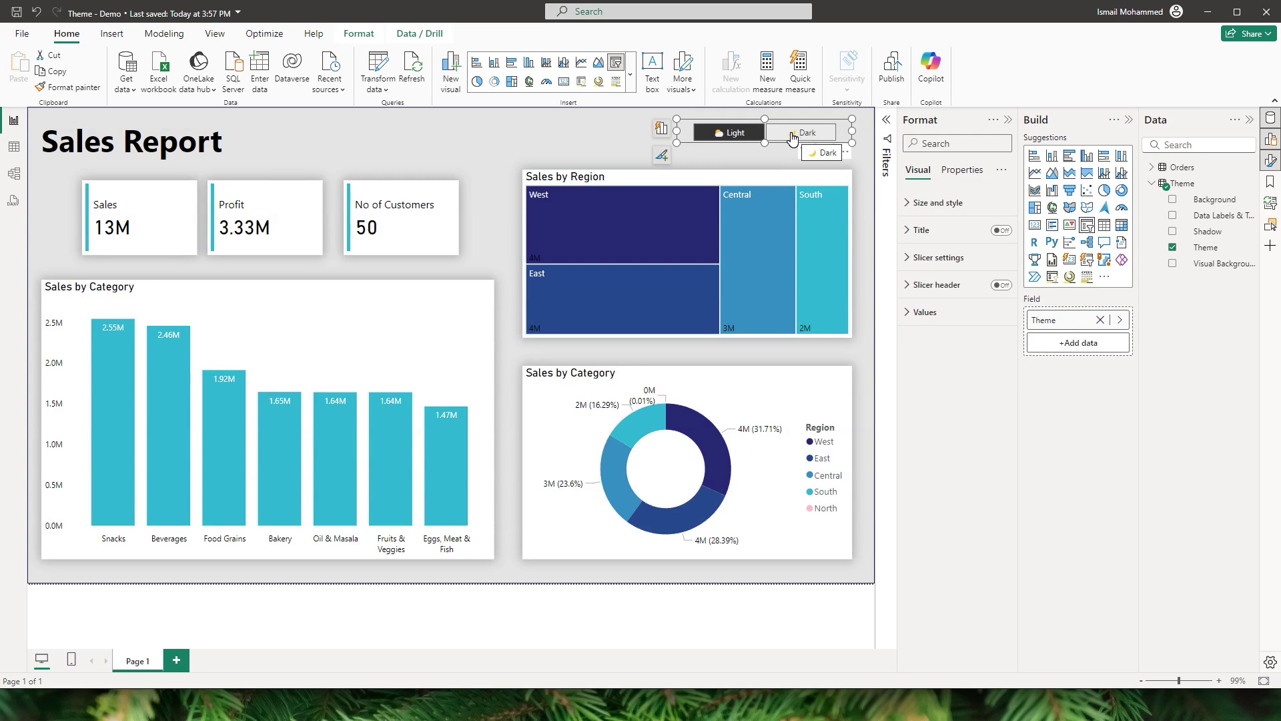
click(832, 583)
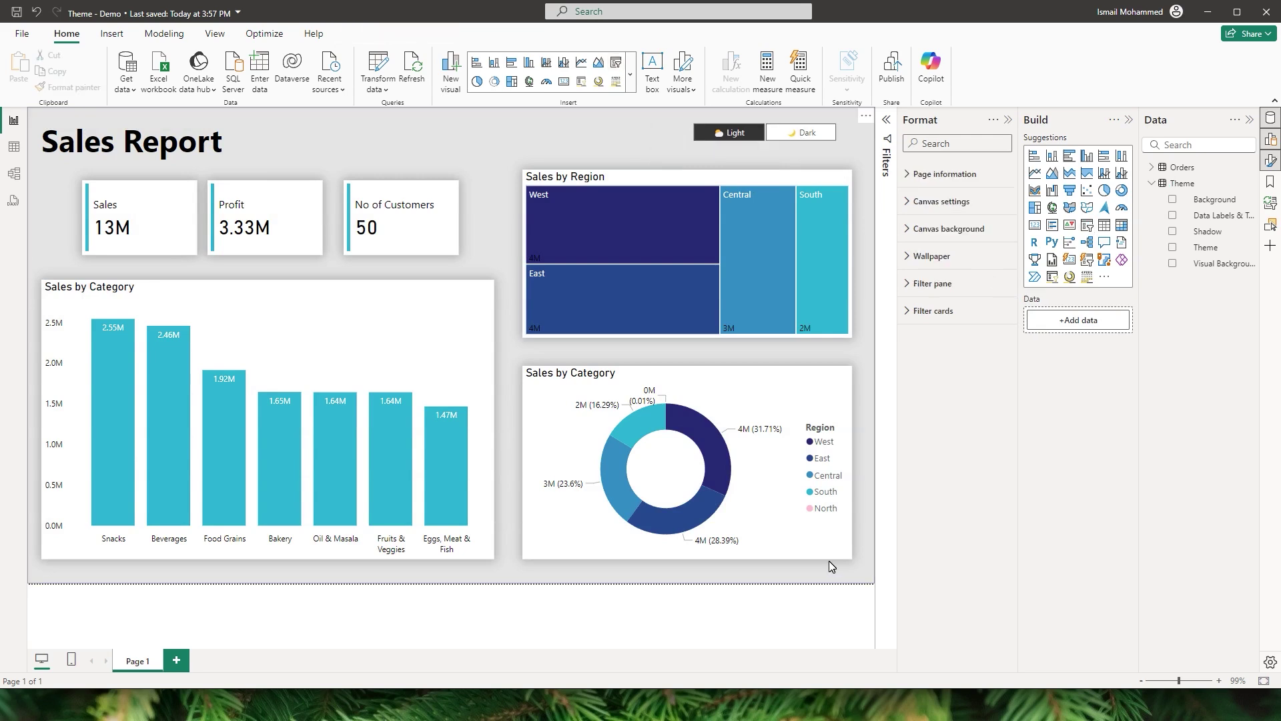